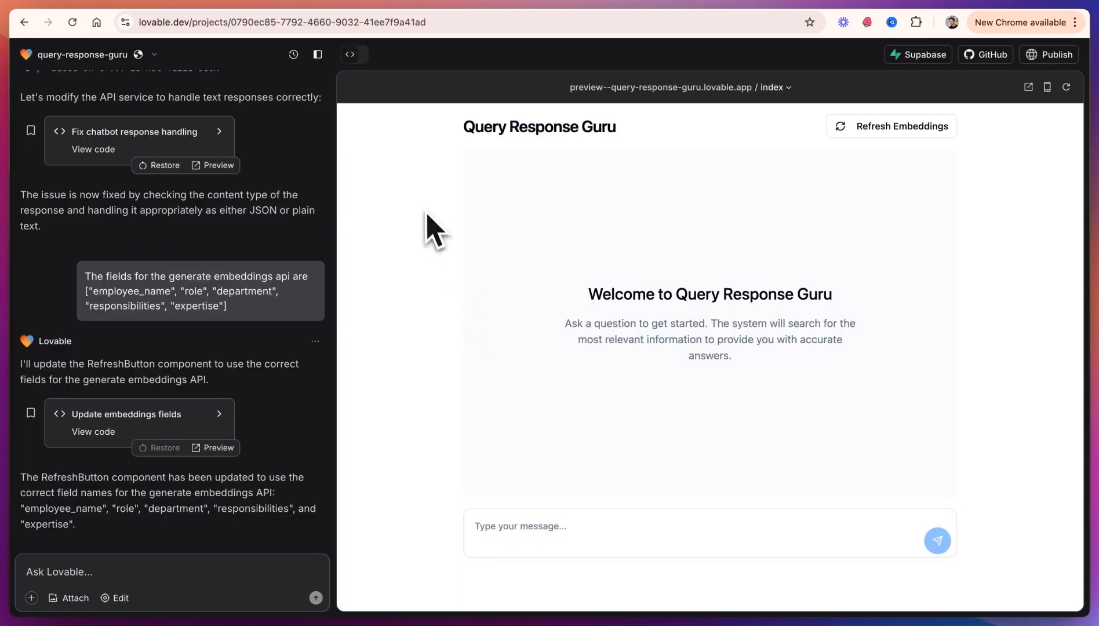
Step: Scroll back through the chat history to review the earlier requests about embeddings fields and query responses
{"action": "scroll", "coordinate": [235, 254], "scroll_direction": "up", "scroll_amount": 8}
{"action": "scroll", "coordinate": [171, 311], "scroll_direction": "up", "scroll_amount": 15}
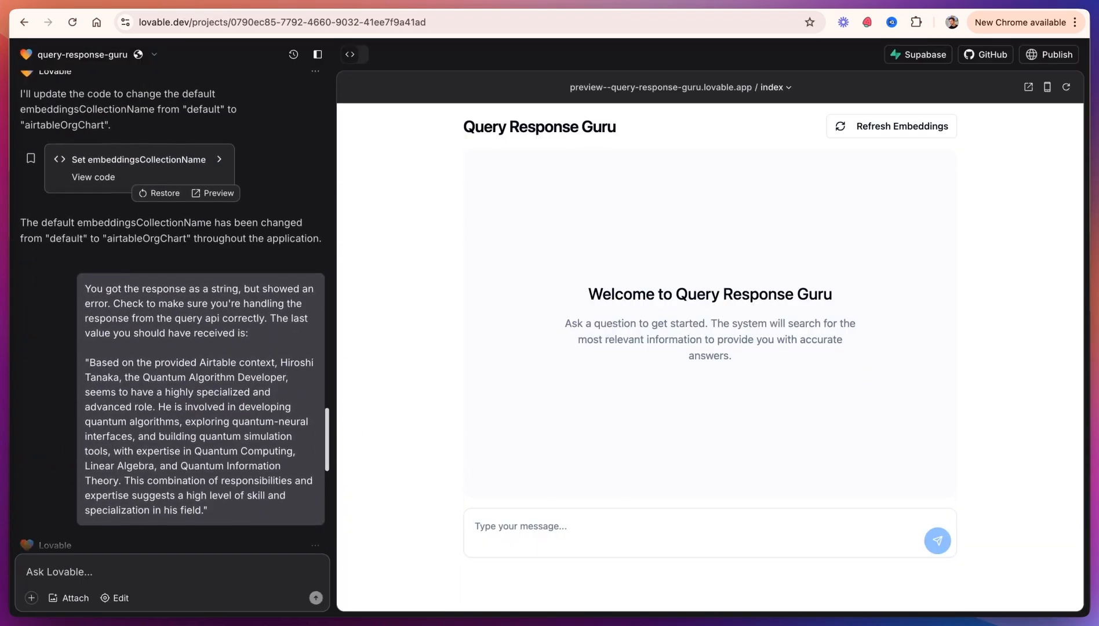
{"action": "scroll", "coordinate": [225, 258], "scroll_direction": "up", "scroll_amount": 1}
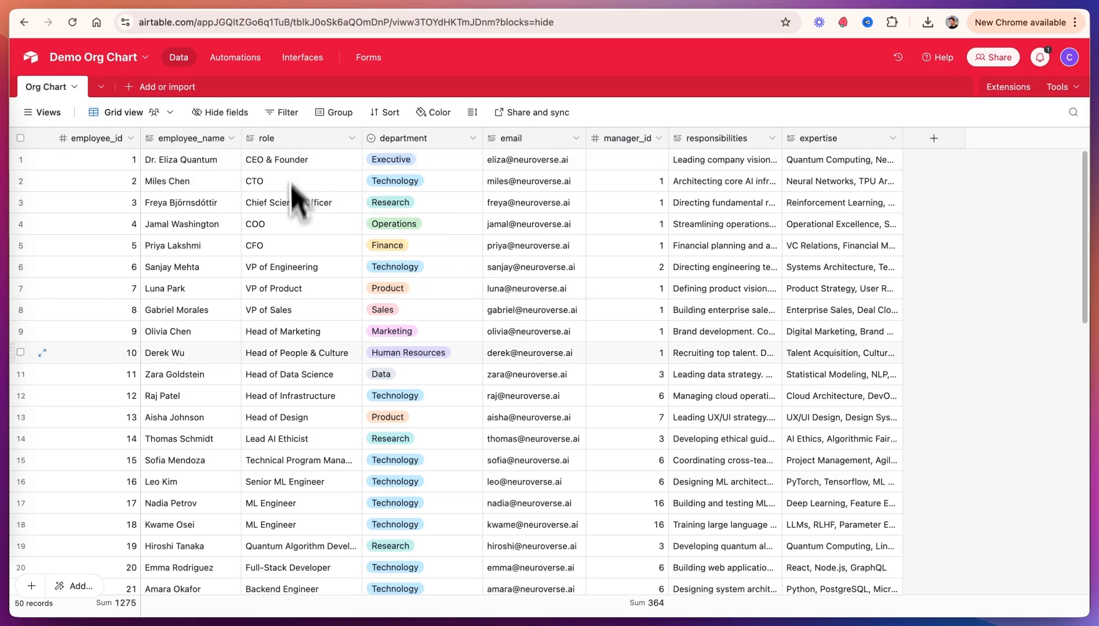
Step: Review the role, responsibilities and expertise columns of the Org Chart table
{"action": "left_click", "coordinate": [293, 141]}
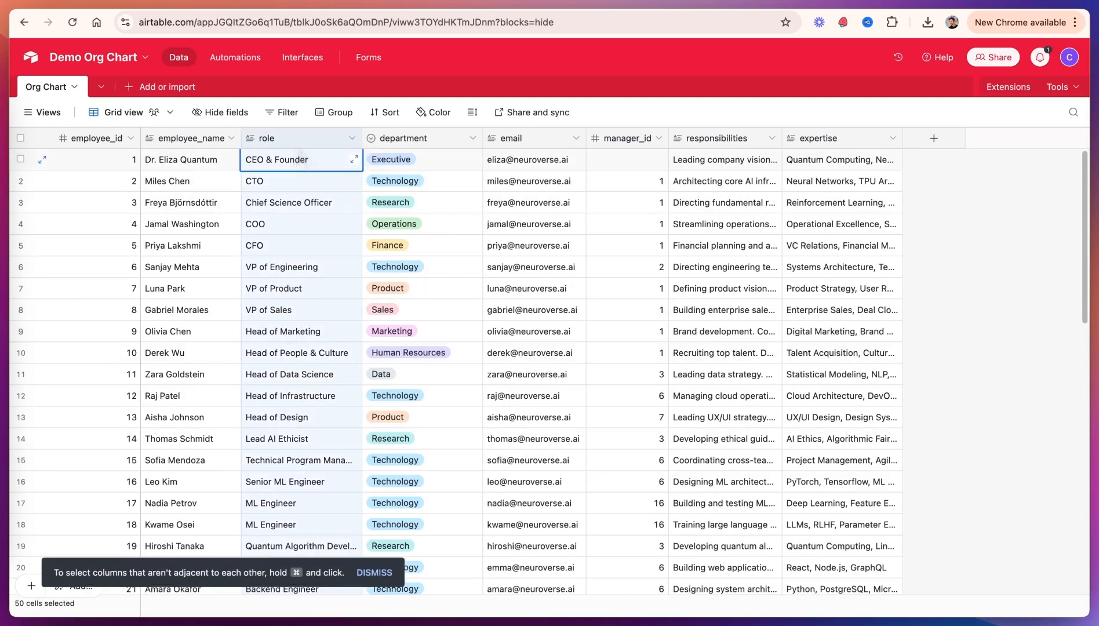
{"action": "left_click", "coordinate": [684, 141]}
{"action": "left_click", "coordinate": [808, 139]}
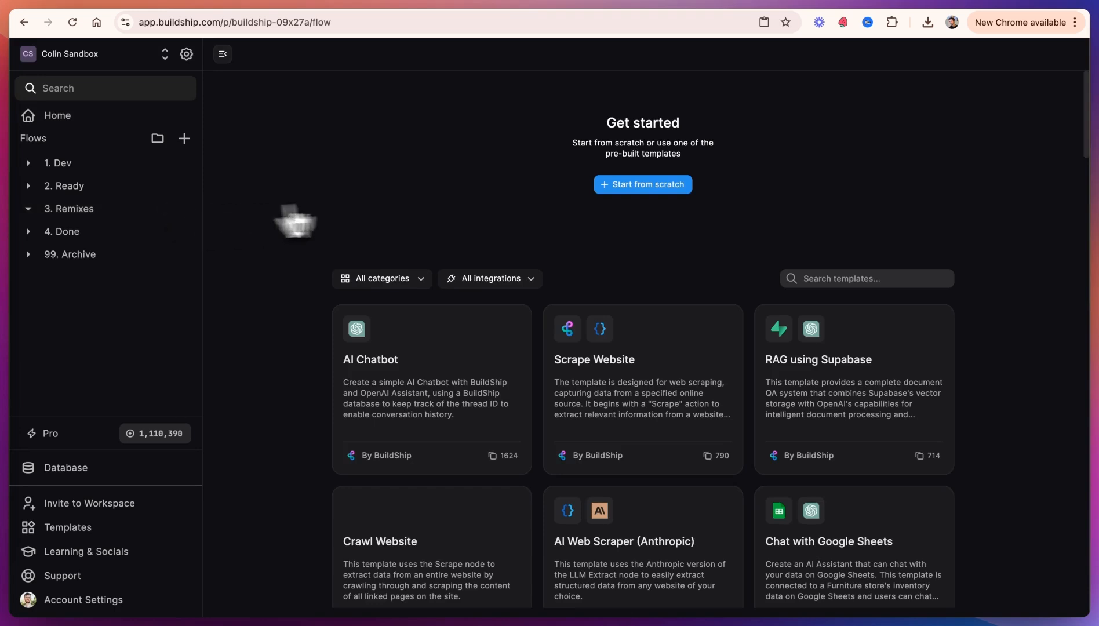
Step: Search the templates for 'chat with airtable' and remix the embeddings-based Chat with Airtable template
{"action": "left_click", "coordinate": [824, 277]}
{"action": "type", "text": "chat with airtable"}
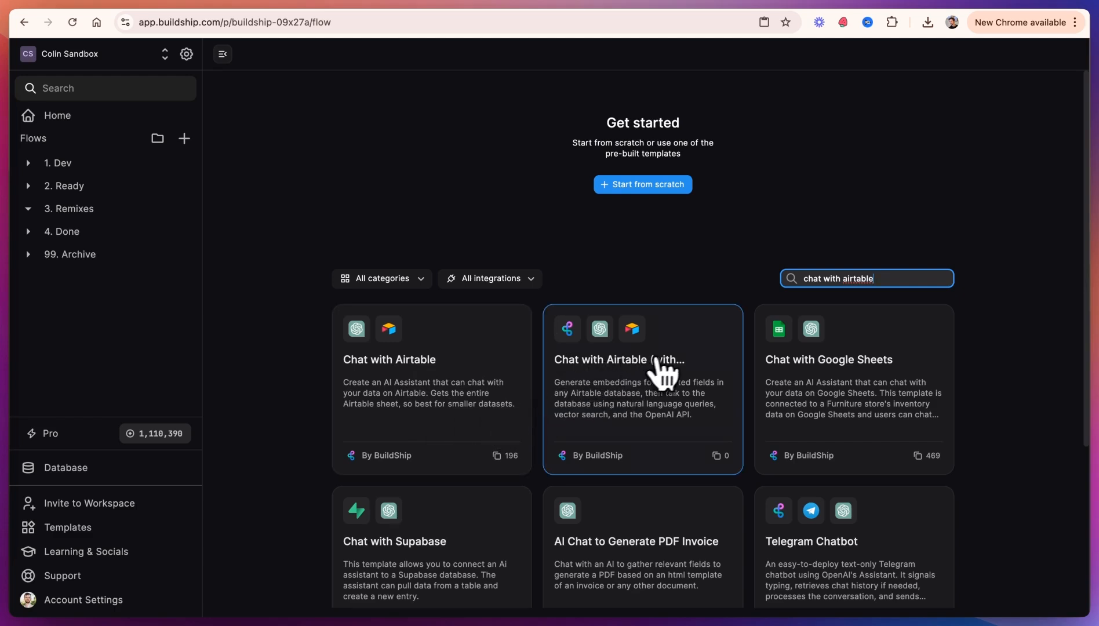
{"action": "left_click", "coordinate": [602, 383]}
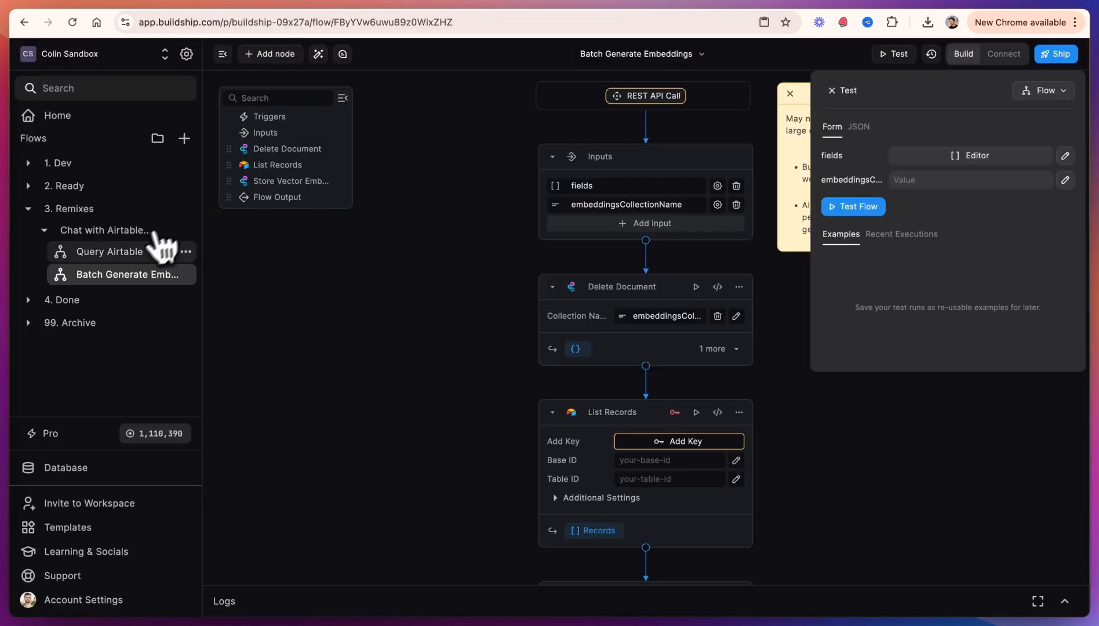
Step: Inspect the nodes of the Query Airtable flow and return to the Batch Generate Embeddings flow
{"action": "left_click", "coordinate": [124, 253]}
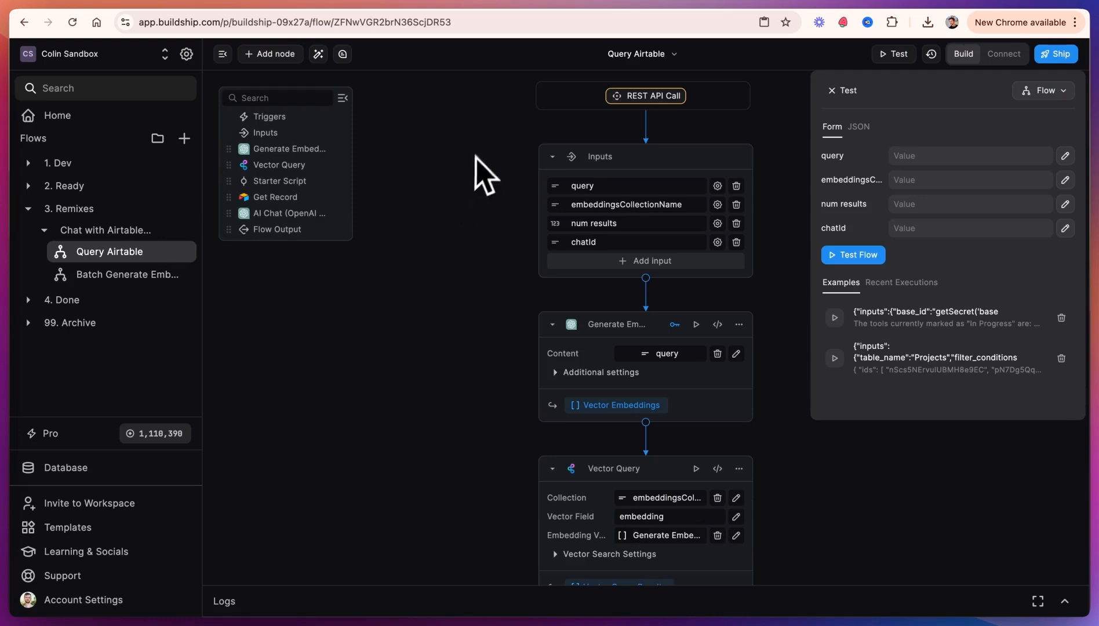
{"action": "scroll", "coordinate": [495, 302], "scroll_direction": "down", "scroll_amount": 5}
{"action": "scroll", "coordinate": [503, 339], "scroll_direction": "down", "scroll_amount": 15}
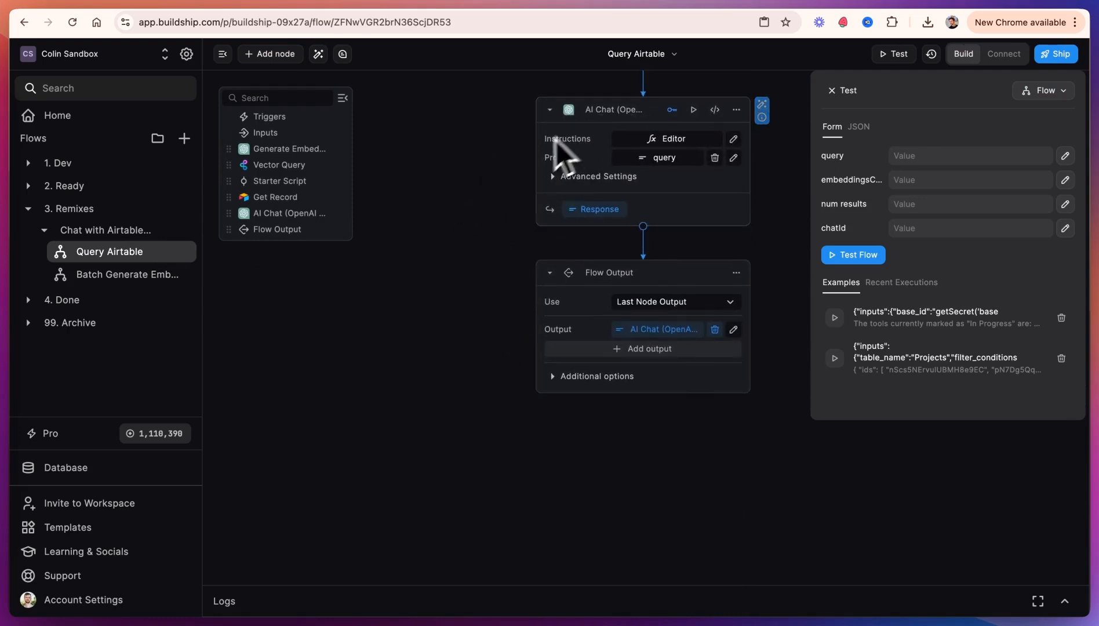
{"action": "left_click", "coordinate": [127, 274]}
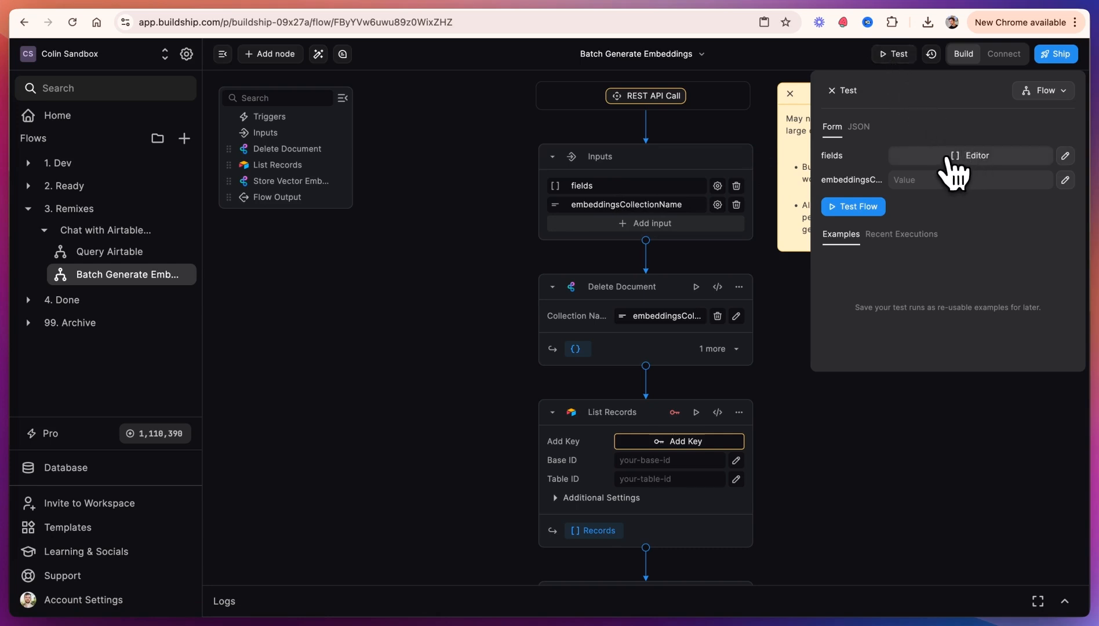
Step: Fill the fields test input with the entries employee_name, role, department, responsibilities and expertise
{"action": "left_click", "coordinate": [943, 161]}
{"action": "left_click", "coordinate": [917, 184]}
{"action": "left_click", "coordinate": [916, 184]}
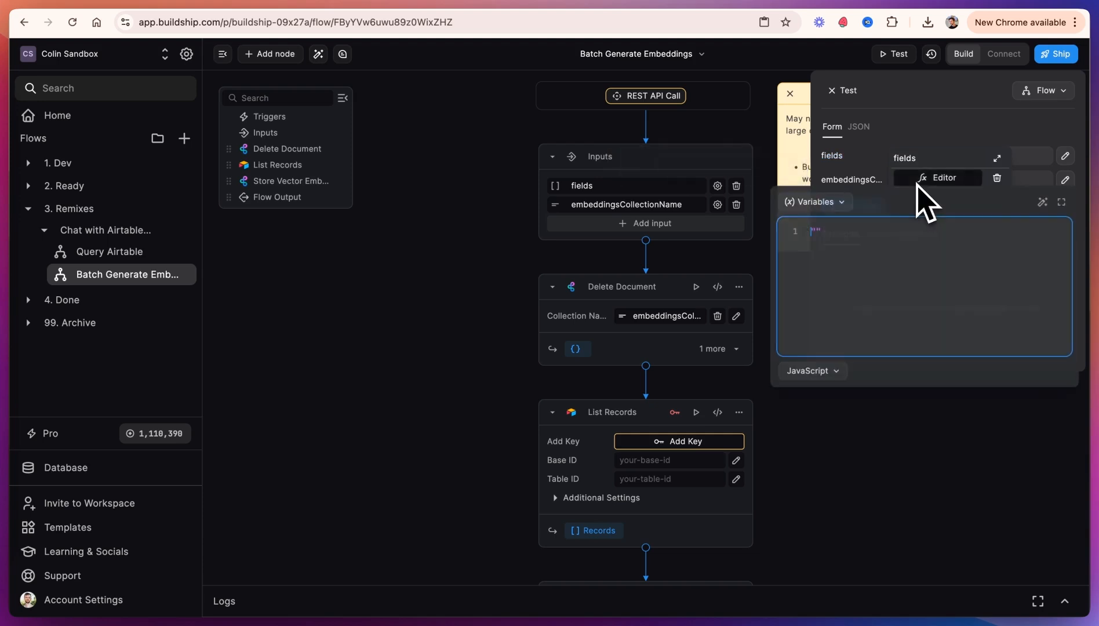
{"action": "type", "text": "\"employee_name"}
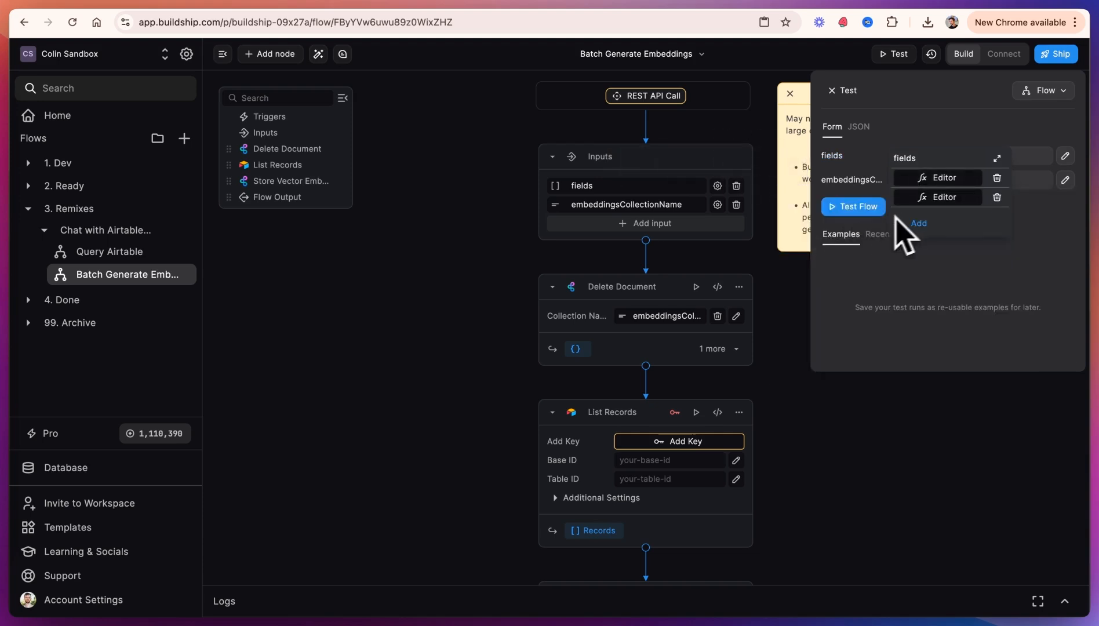
{"action": "left_click", "coordinate": [925, 202]}
{"action": "type", "text": "\"department"}
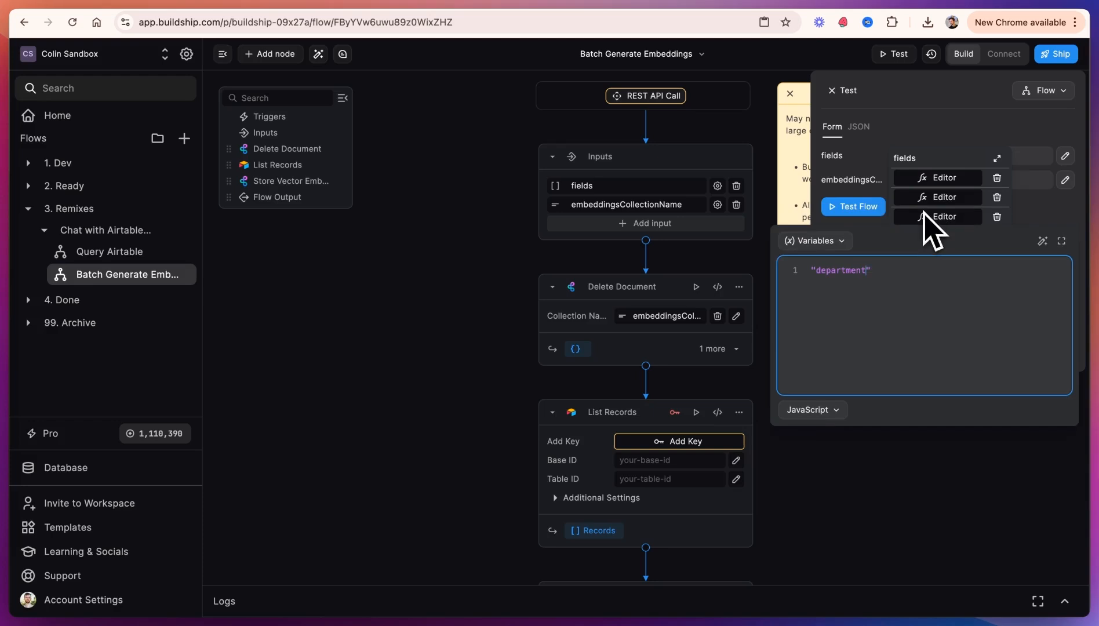
{"action": "type", "text": "il"}
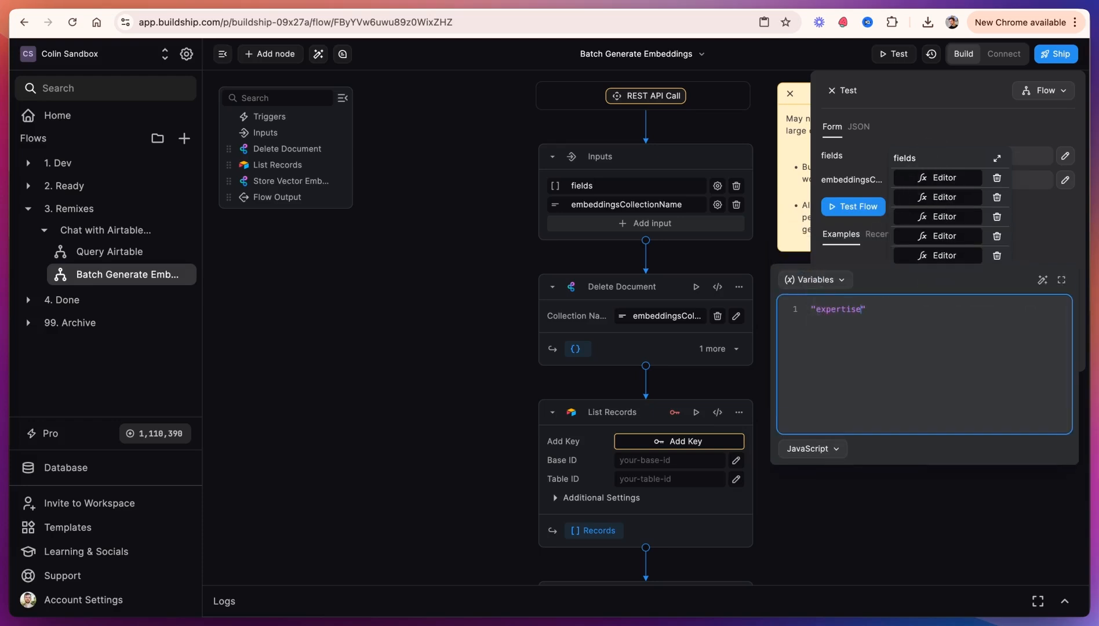
{"action": "left_click", "coordinate": [985, 244]}
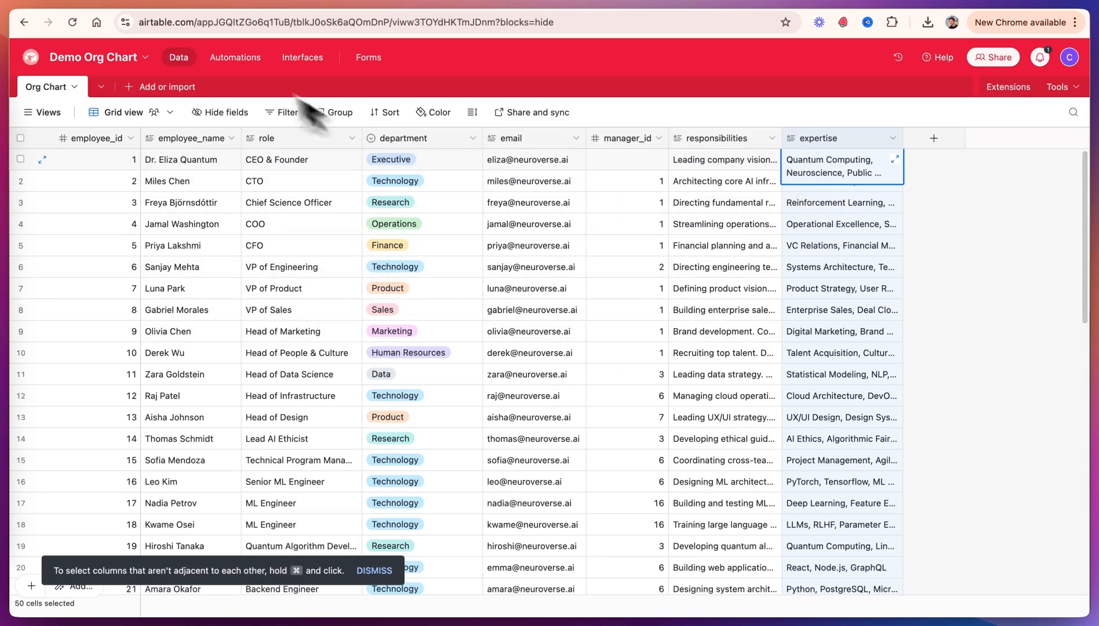
Step: Set the embeddingsCollectionName test input to airtableOrgChart
{"action": "left_click", "coordinate": [261, 3]}
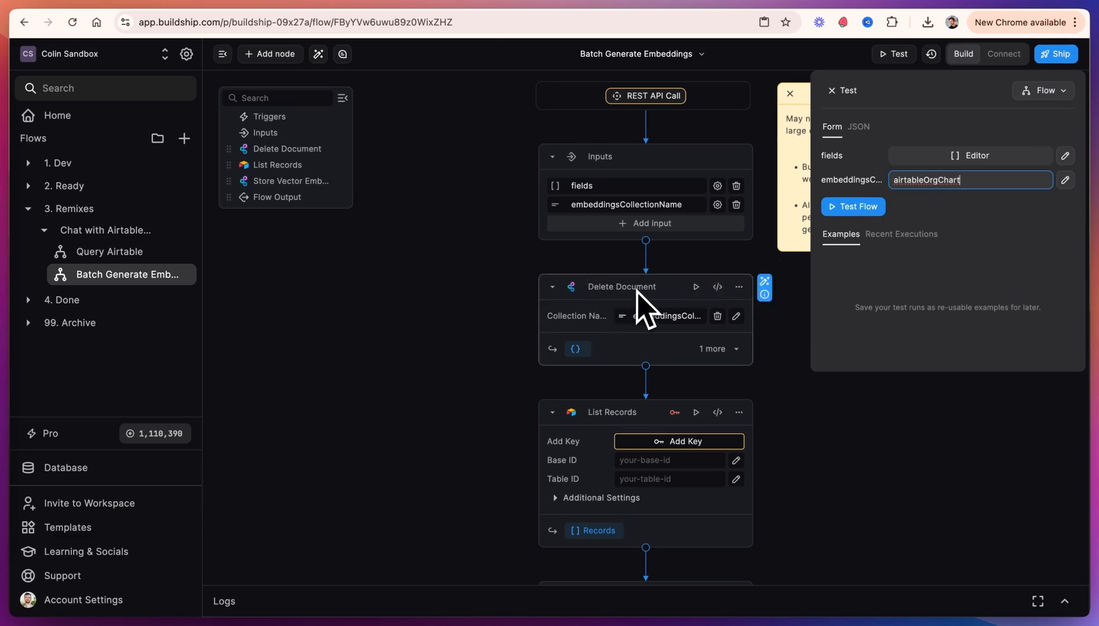
{"action": "left_click_drag", "start_coordinate": [961, 179], "coordinate": [886, 184]}
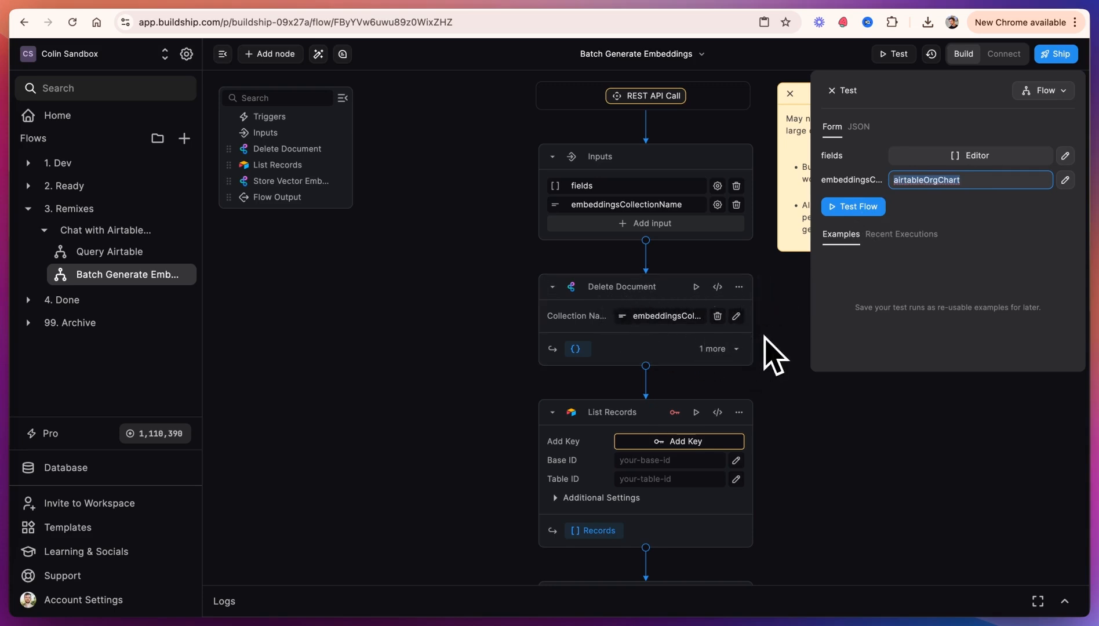
{"action": "scroll", "coordinate": [775, 354], "scroll_direction": "down", "scroll_amount": 5}
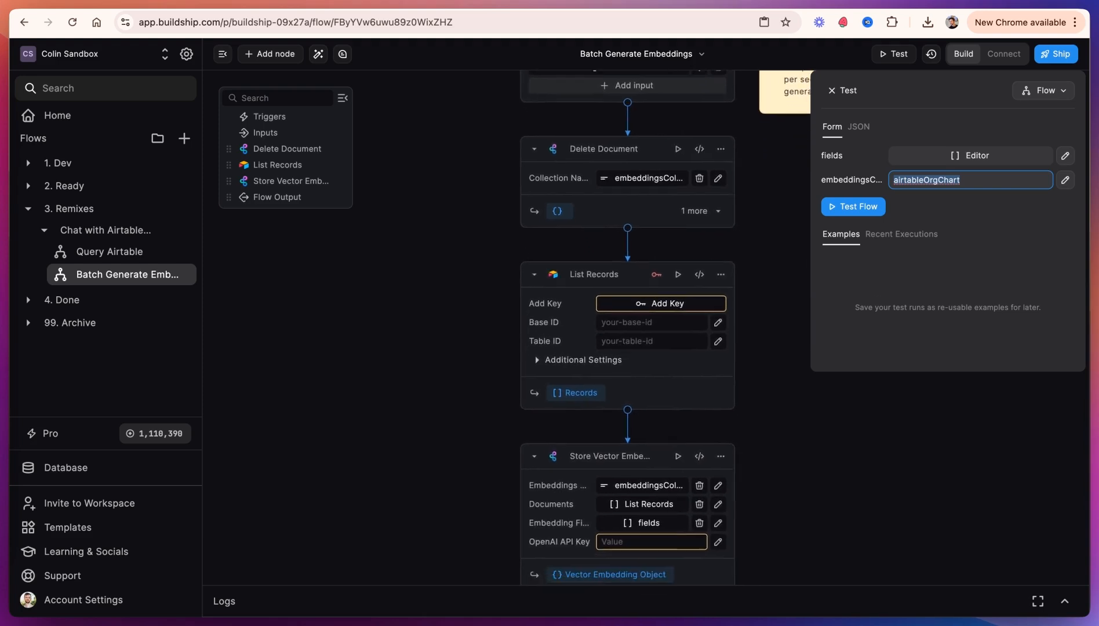
{"action": "scroll", "coordinate": [765, 338], "scroll_direction": "down", "scroll_amount": 2}
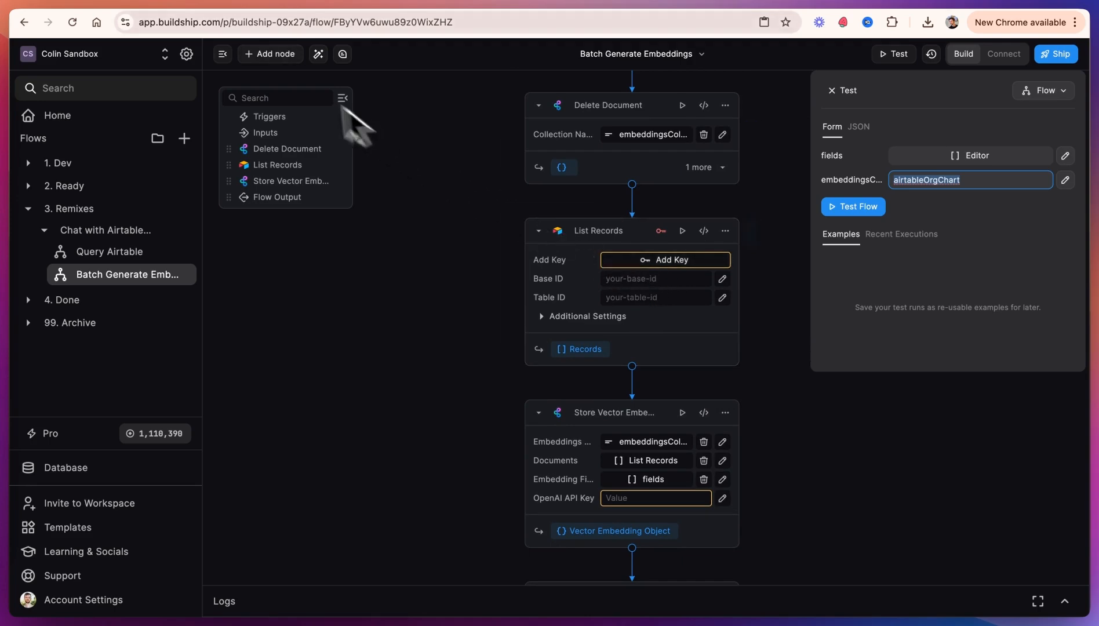
Step: Open the Builder hub's personal access tokens page and start creating a new token
{"action": "left_click", "coordinate": [197, 19]}
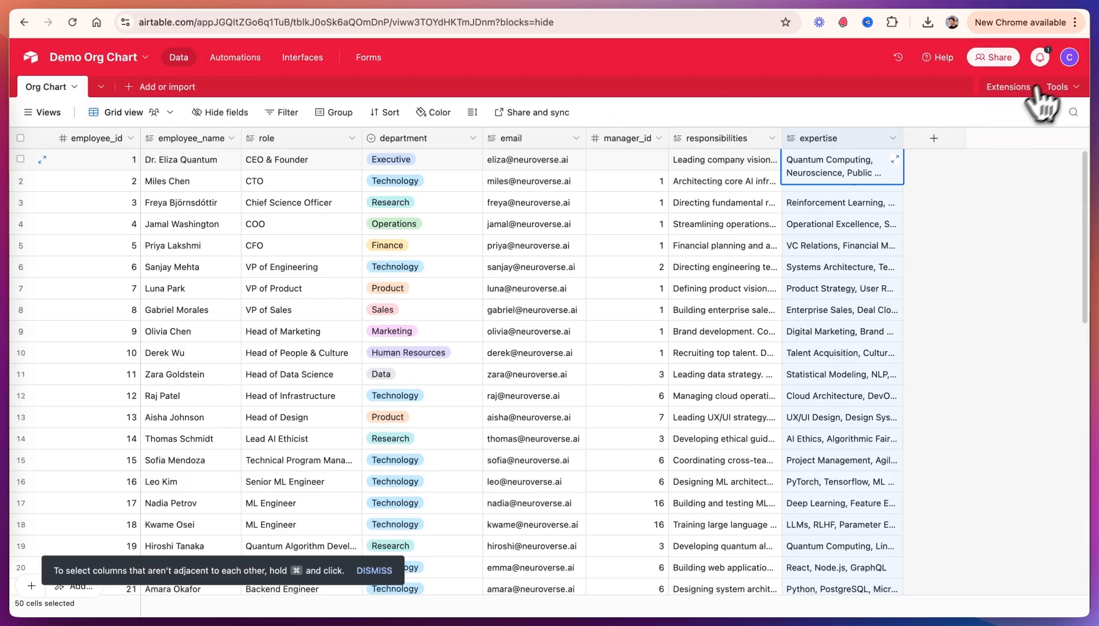
{"action": "left_click", "coordinate": [1071, 61]}
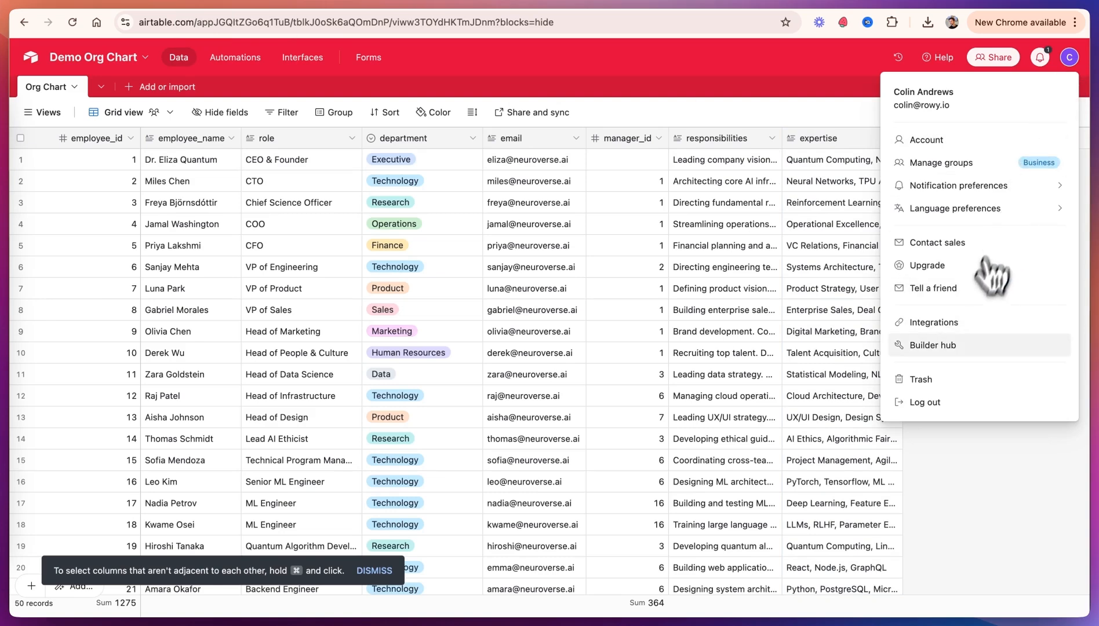
{"action": "left_click", "coordinate": [962, 346]}
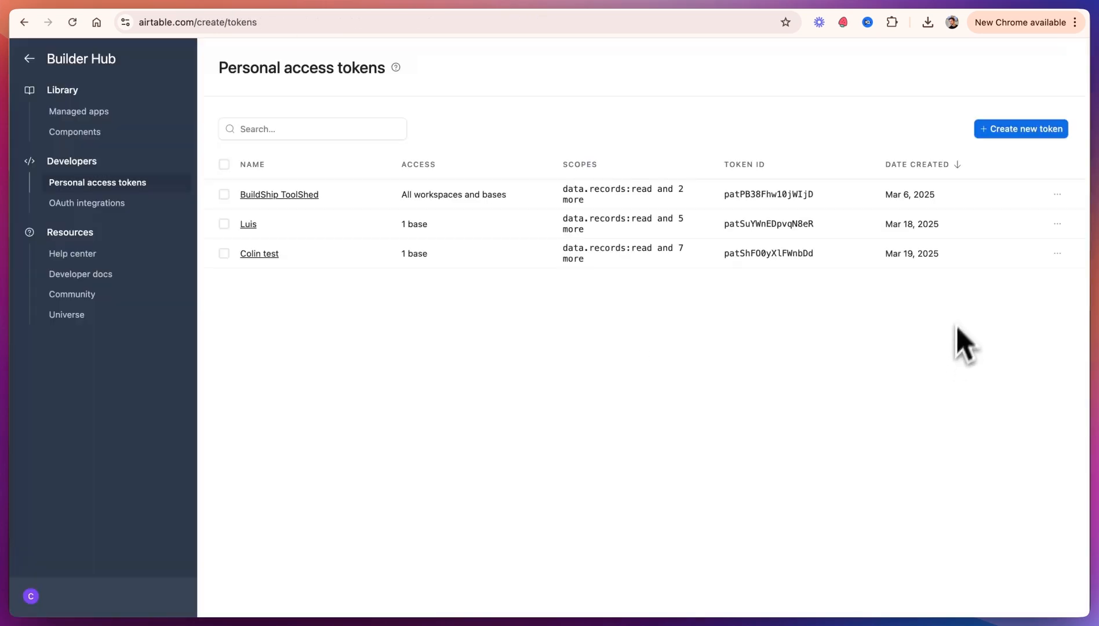
{"action": "left_click", "coordinate": [1021, 131]}
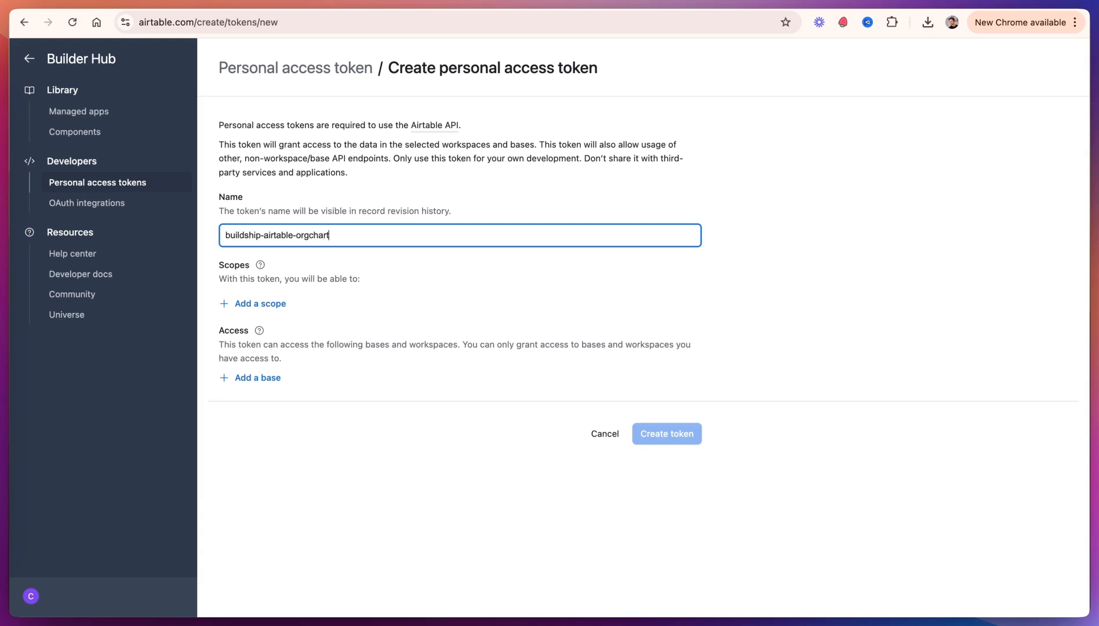
Step: Name the token buildship-airtable-orgchart, add the data.records:read scope and grant access to the Demo Org Chart base
{"action": "left_click", "coordinate": [273, 304]}
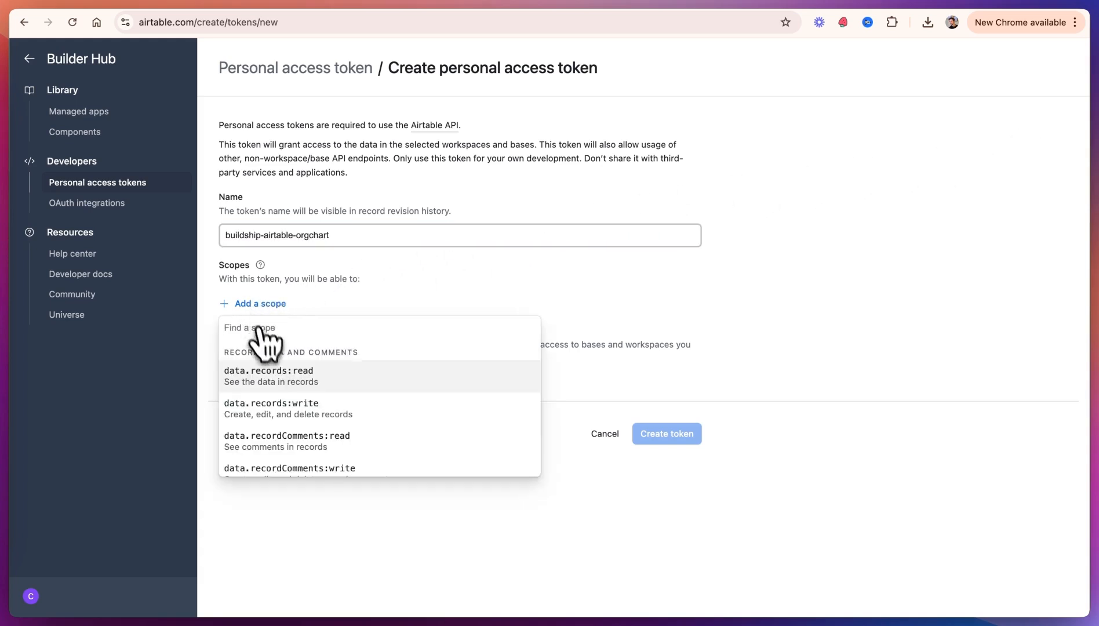
{"action": "left_click", "coordinate": [292, 377]}
{"action": "left_click", "coordinate": [278, 334]}
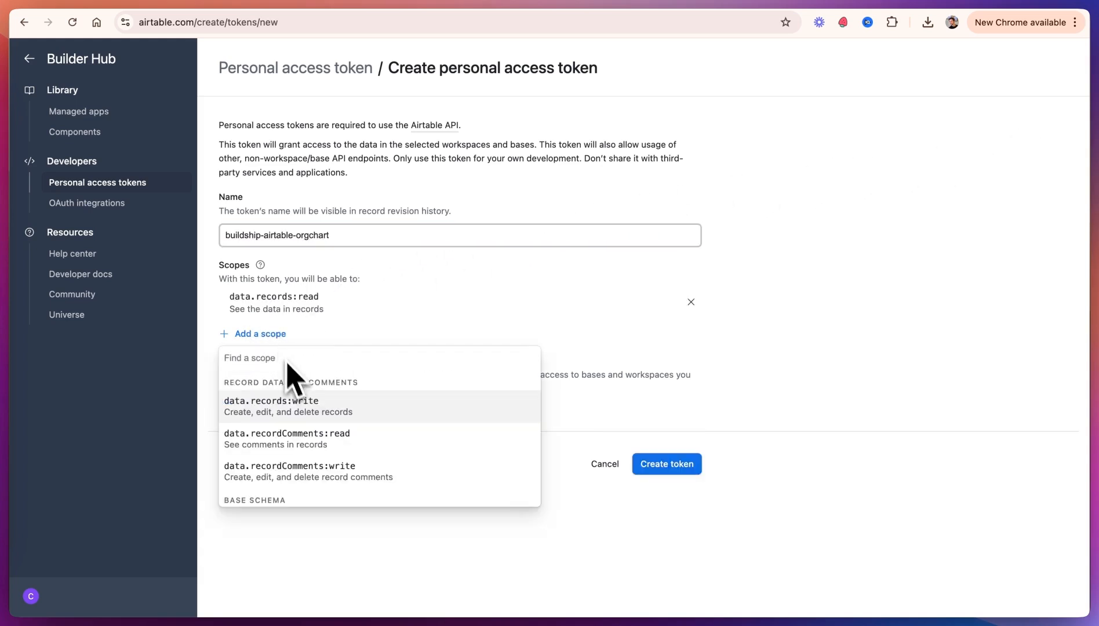
{"action": "scroll", "coordinate": [316, 429], "scroll_direction": "down", "scroll_amount": 5}
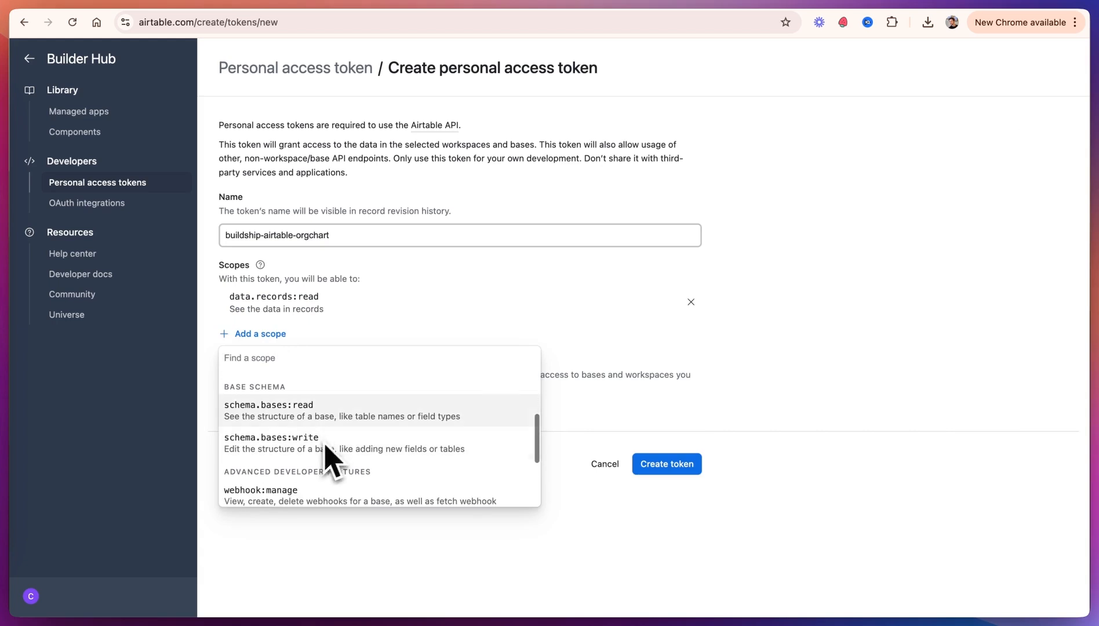
{"action": "left_click", "coordinate": [418, 323]}
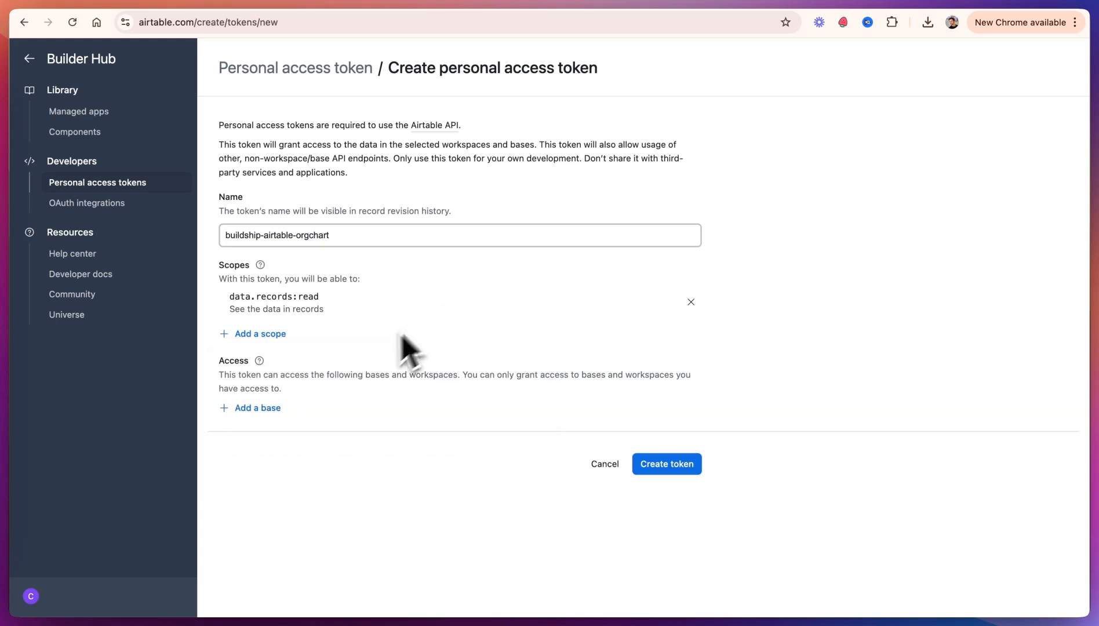
{"action": "left_click", "coordinate": [272, 407]}
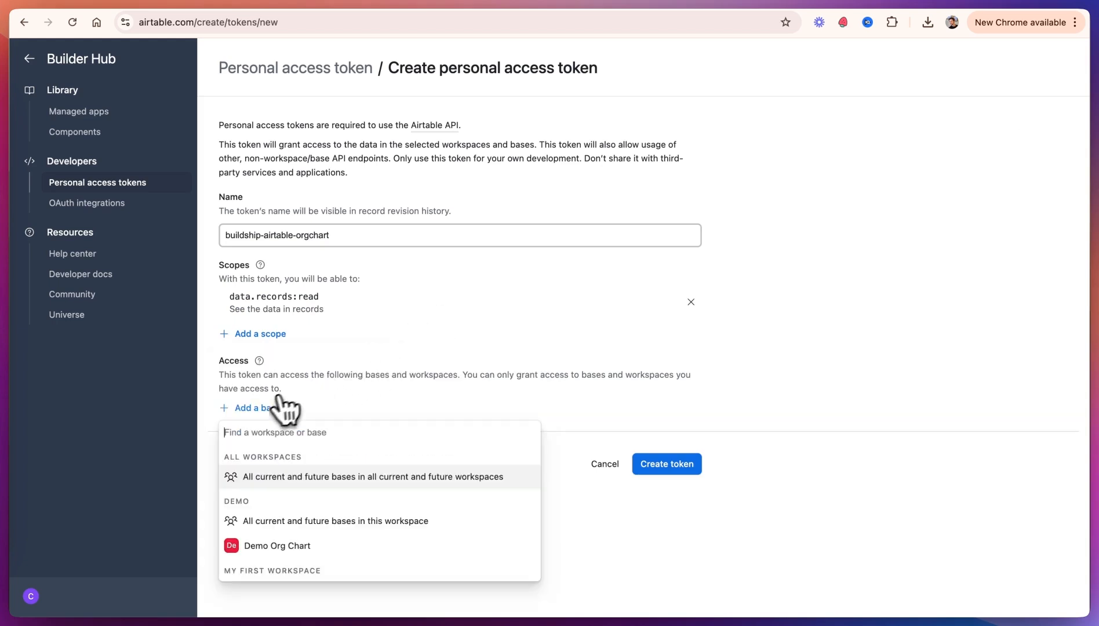
{"action": "left_click", "coordinate": [297, 545]}
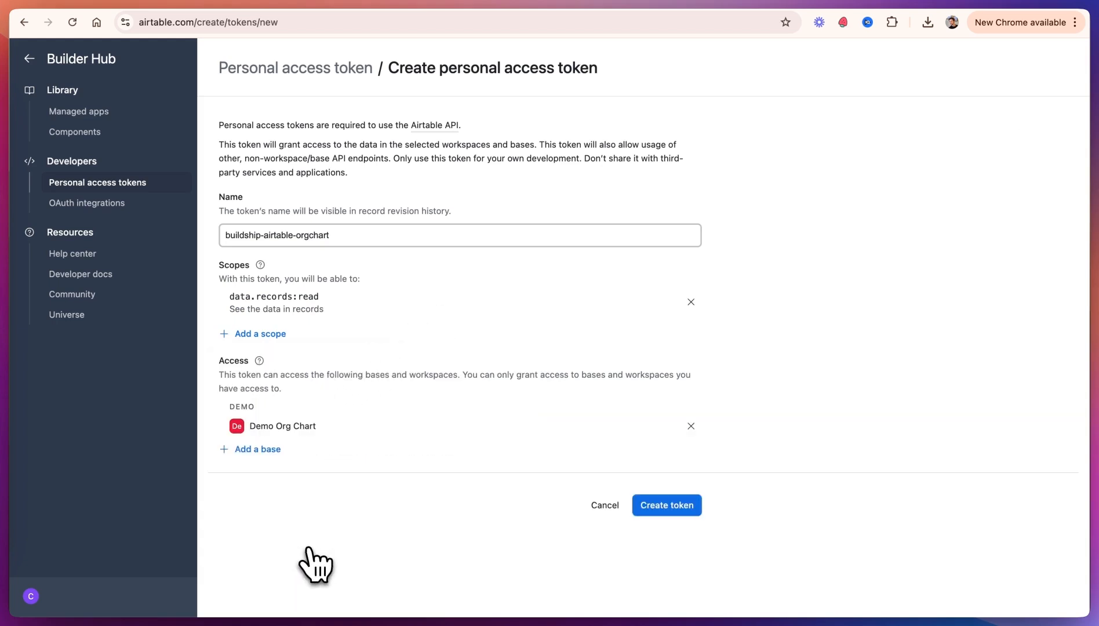
Step: Create the personal access token and copy its token value
{"action": "left_click", "coordinate": [675, 510]}
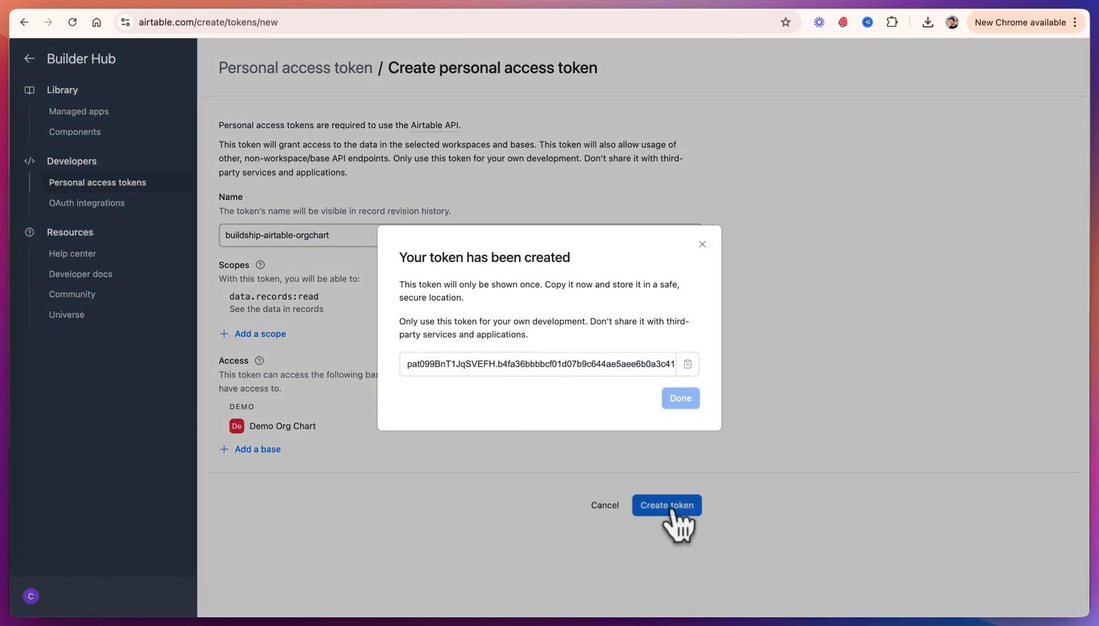
{"action": "left_click", "coordinate": [688, 366]}
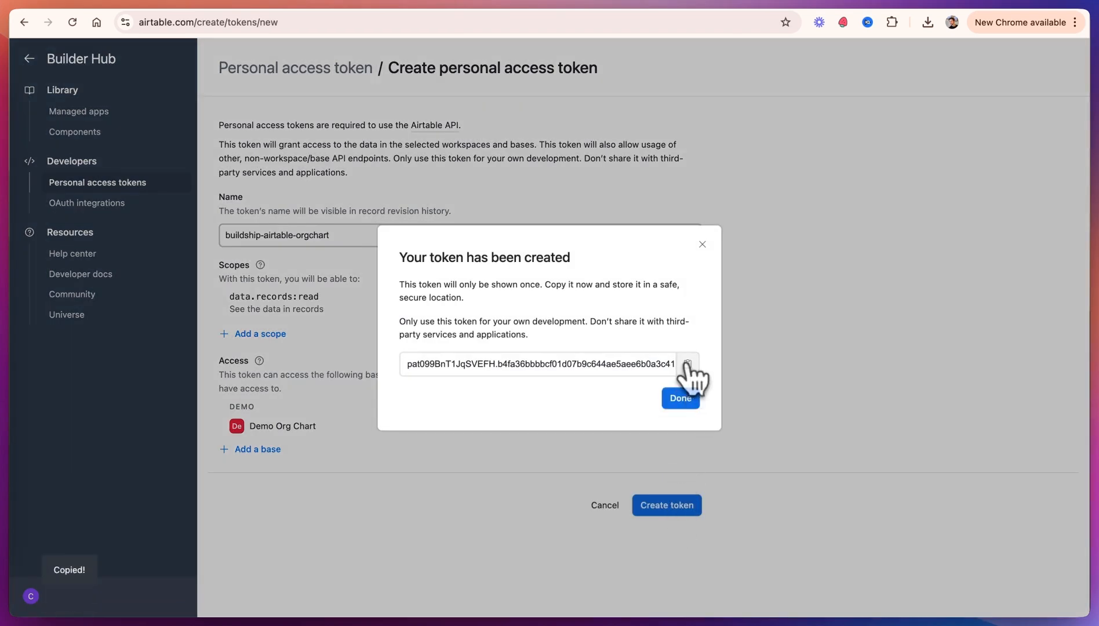
{"action": "left_click", "coordinate": [330, 5]}
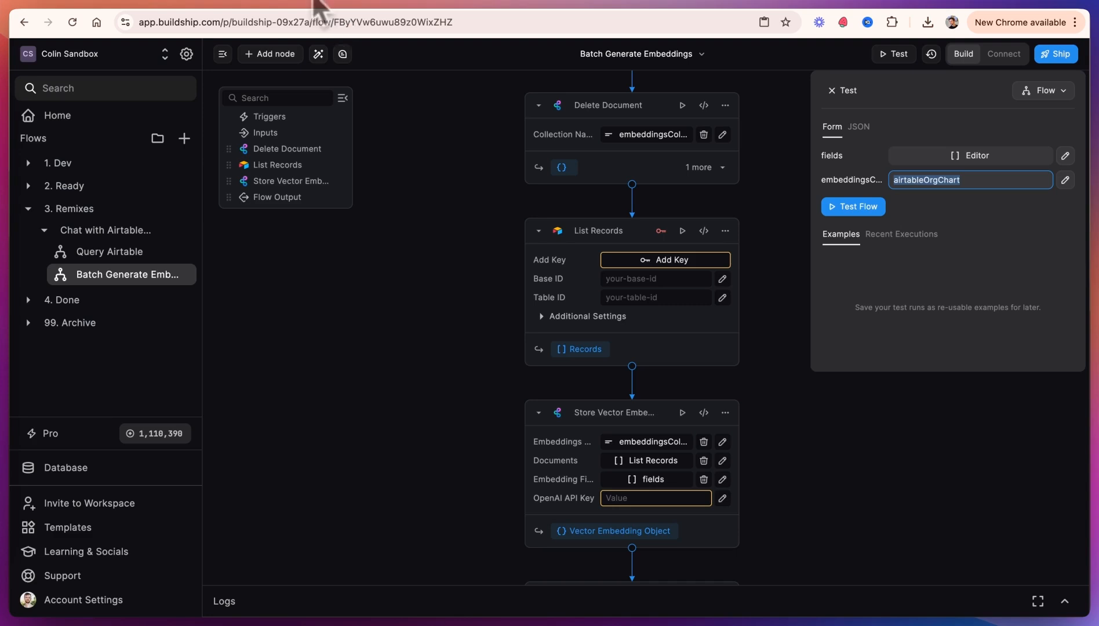
Step: Add an Airtable integration key named airtable-key-orgchart to the List Records node, pasting the personal access token as its value
{"action": "left_click", "coordinate": [671, 258]}
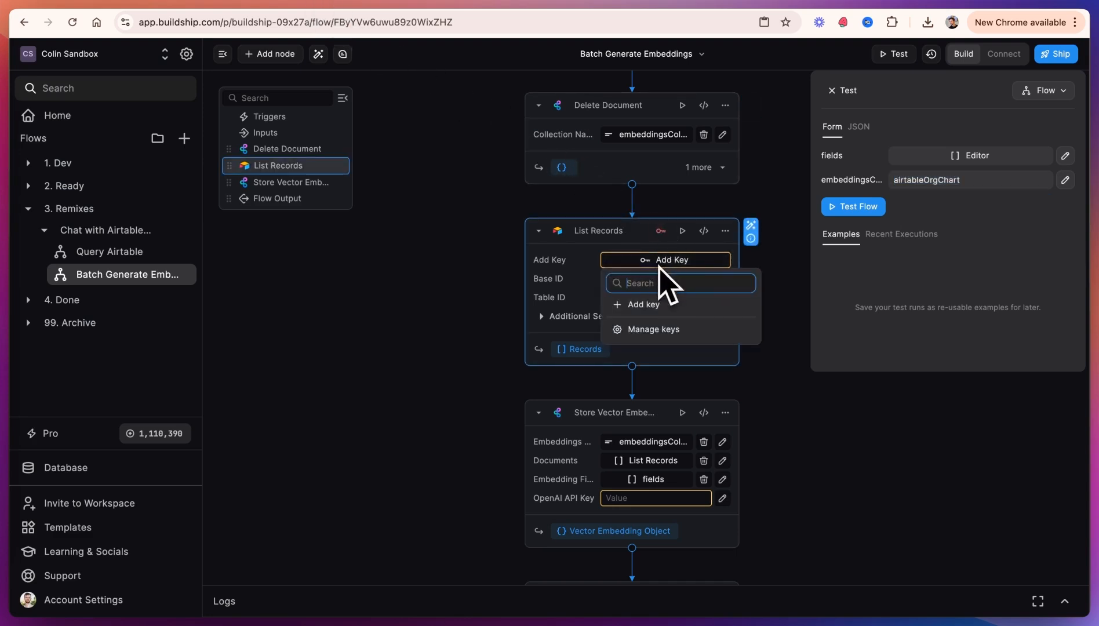
{"action": "left_click", "coordinate": [645, 304]}
{"action": "key", "text": "super+v"}
{"action": "left_click", "coordinate": [525, 296]}
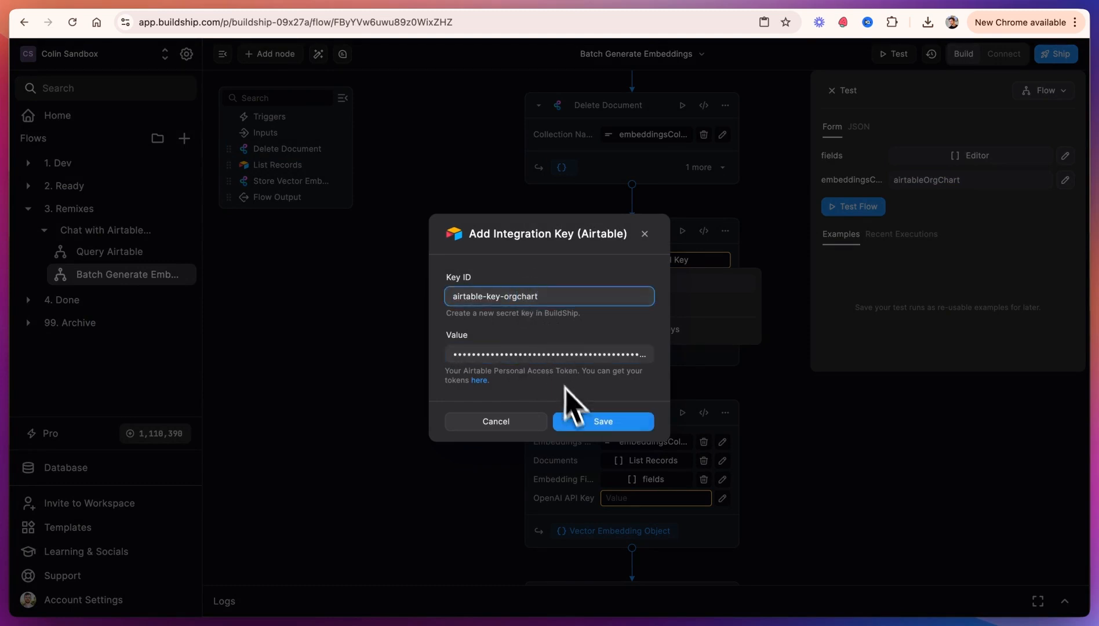
{"action": "left_click", "coordinate": [602, 426]}
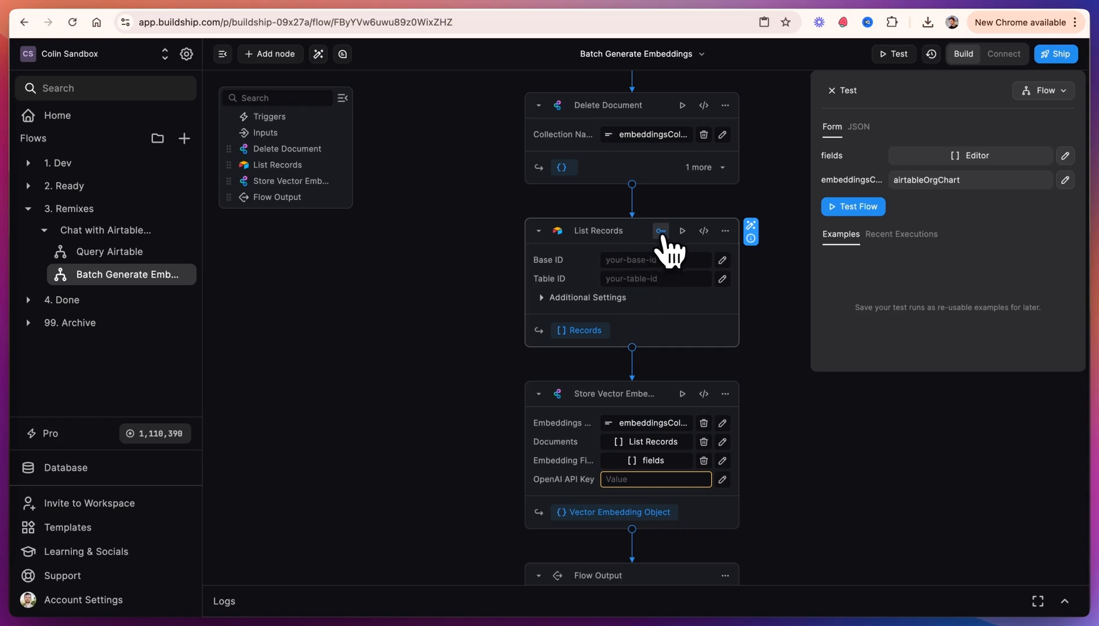
{"action": "left_click", "coordinate": [661, 231]}
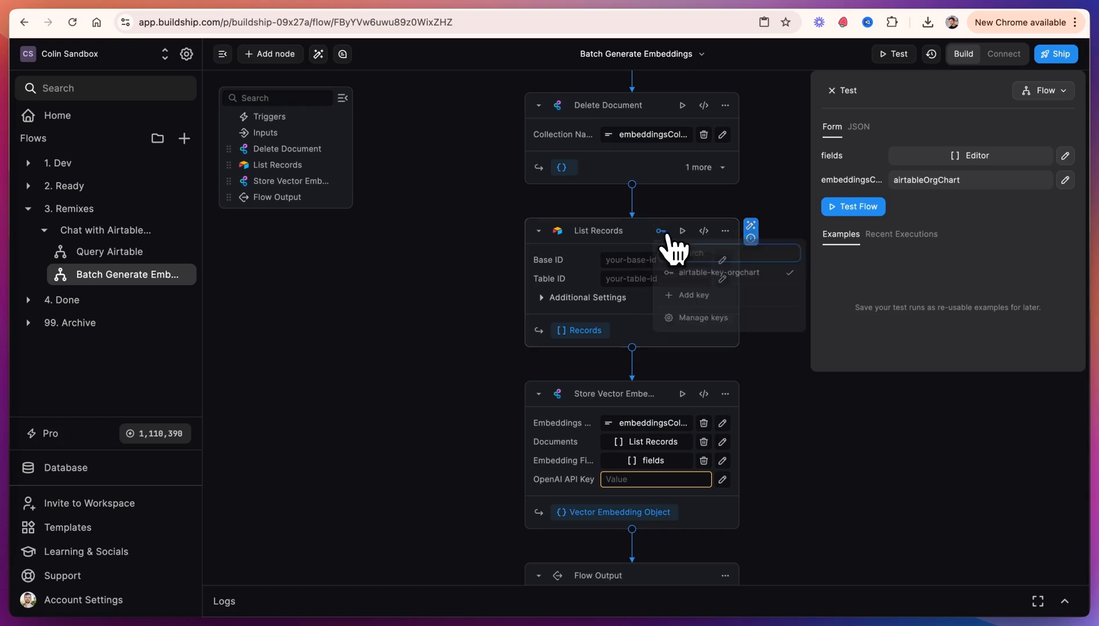
Step: Select the airtable-key-orgchart key and set the List Records Base ID to the base ID copied from the Airtable URL
{"action": "left_click", "coordinate": [704, 276]}
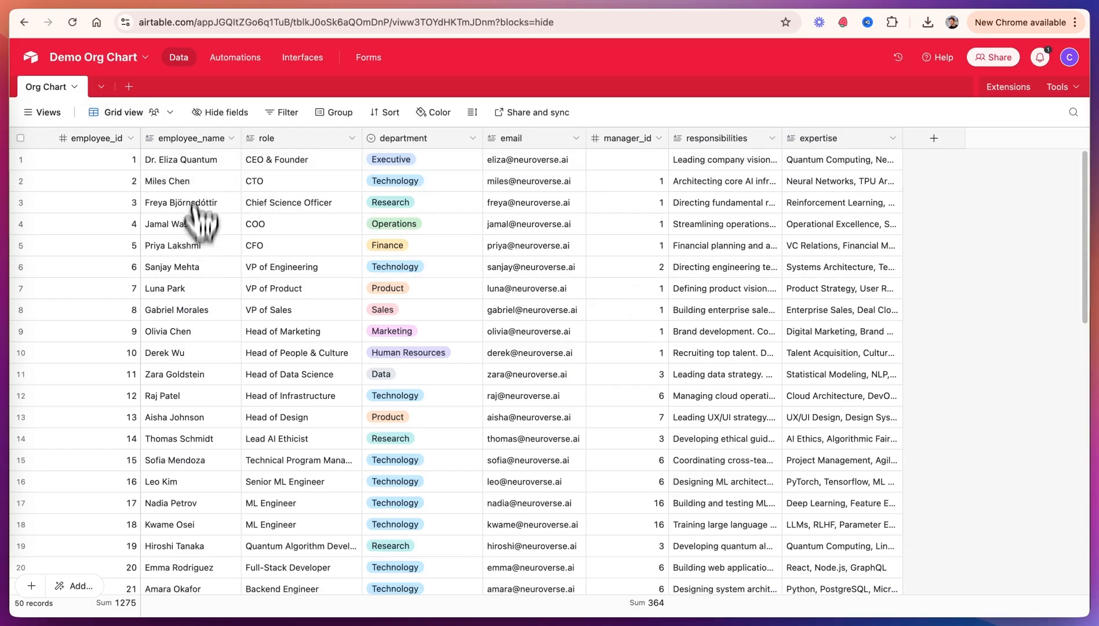
{"action": "left_click", "coordinate": [232, 24]}
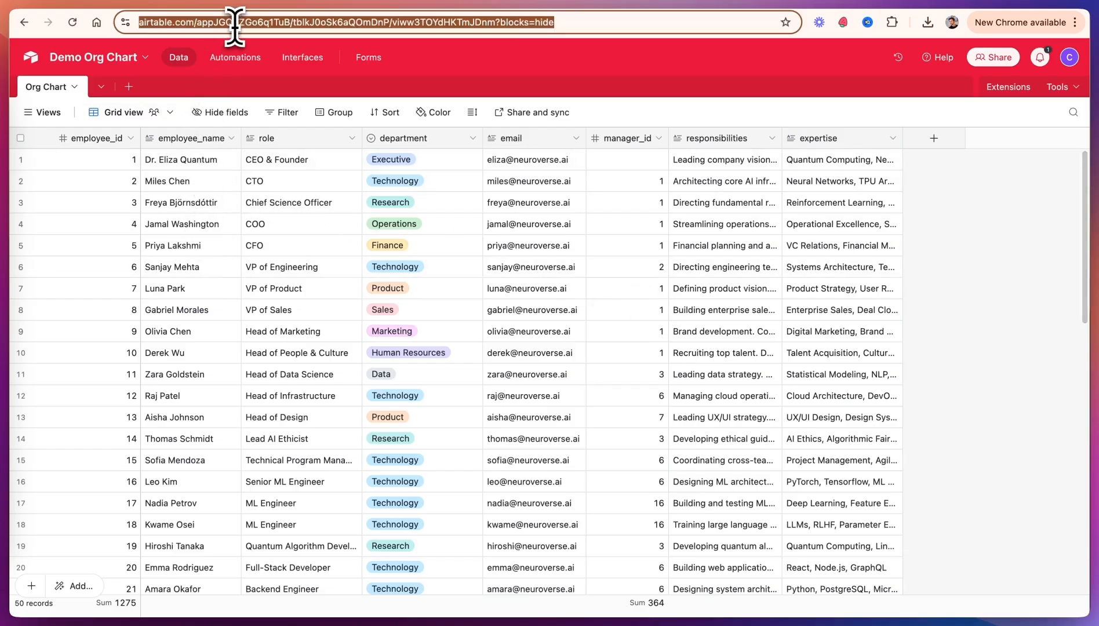
{"action": "left_click", "coordinate": [286, 22]}
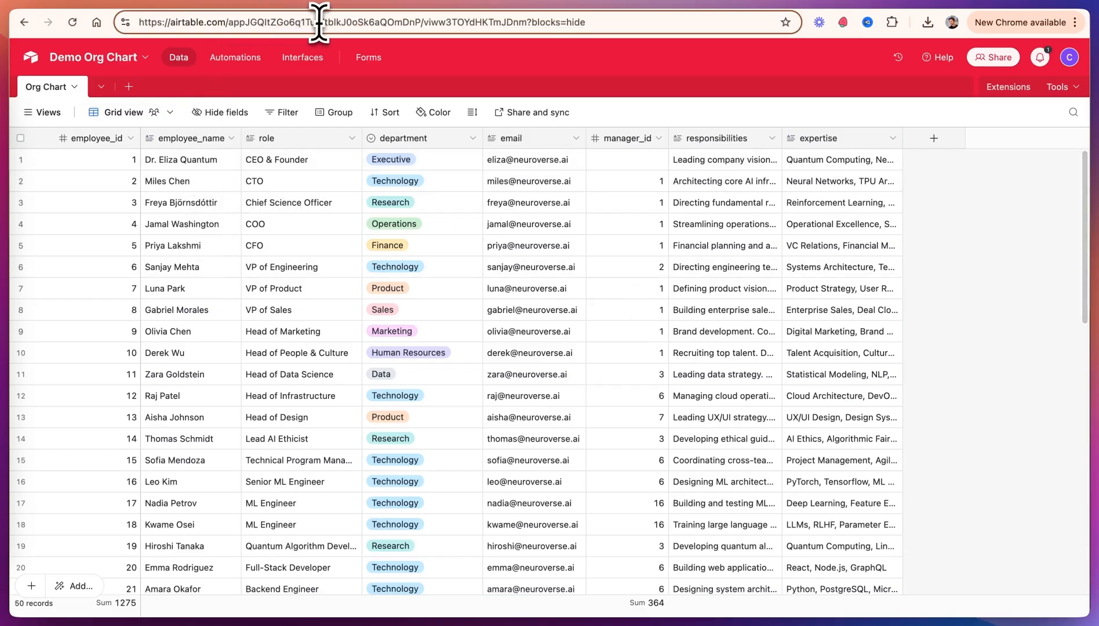
{"action": "left_click_drag", "start_coordinate": [320, 22], "coordinate": [274, 24]}
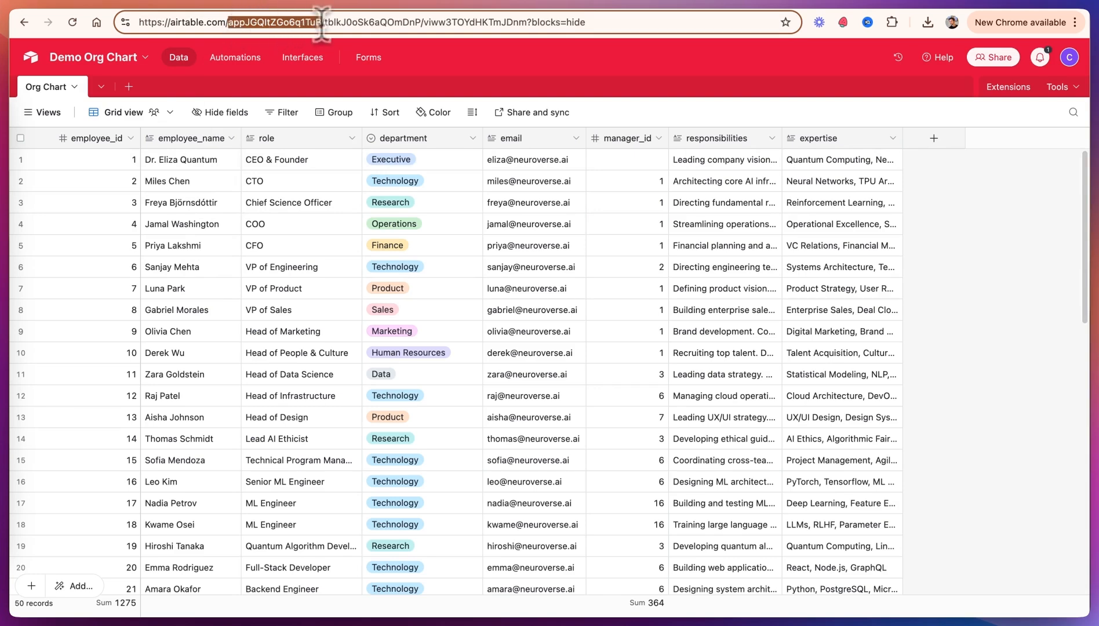
{"action": "key", "text": "ctrl+Tab"}
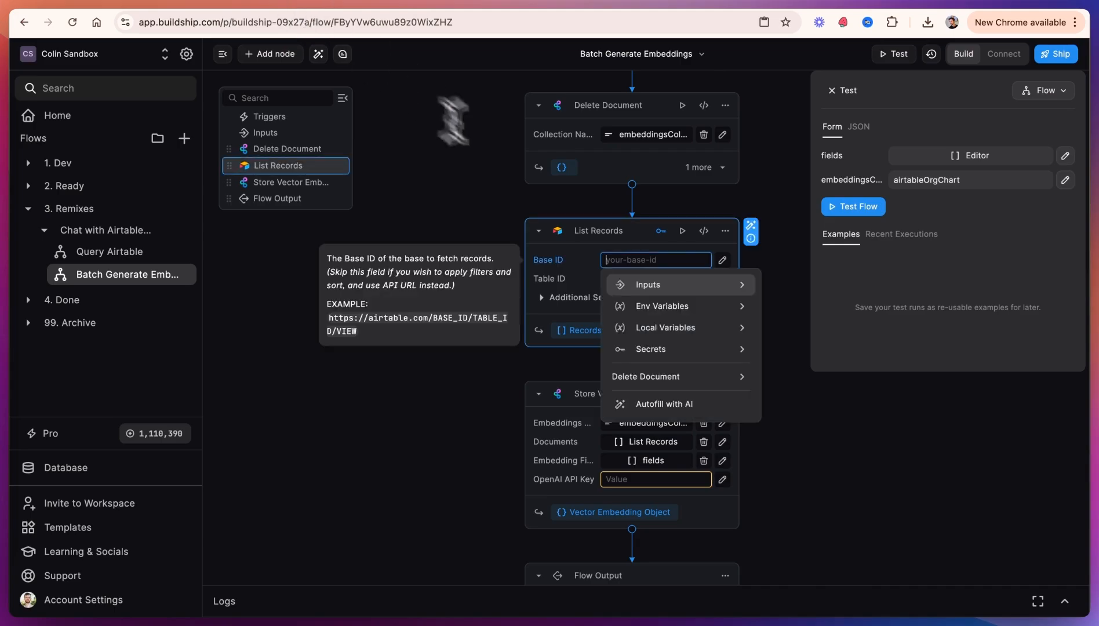
{"action": "key", "text": "super+v"}
{"action": "key", "text": "ctrl+Tab"}
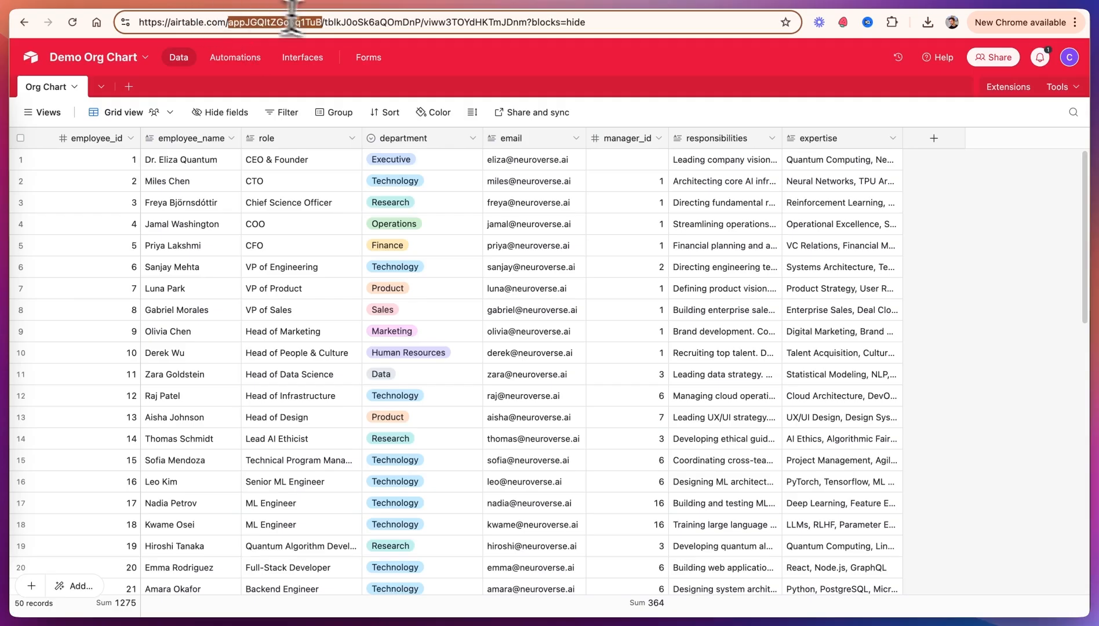
{"action": "left_click", "coordinate": [413, 24]}
{"action": "double_click", "coordinate": [412, 23]}
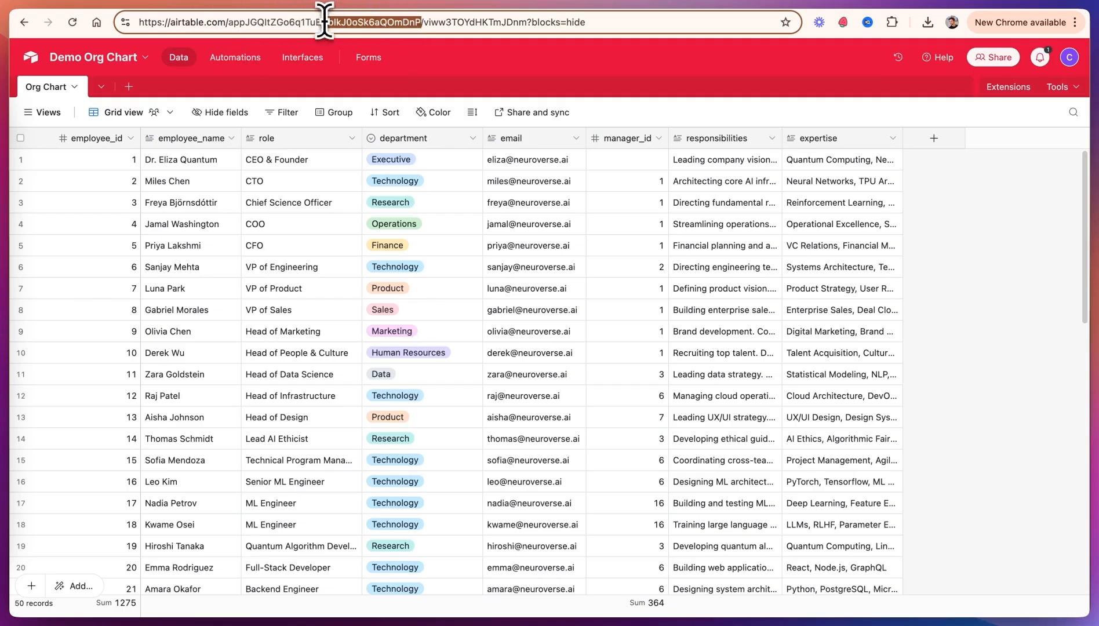
{"action": "key", "text": "super+c"}
{"action": "key", "text": "ctrl+Tab"}
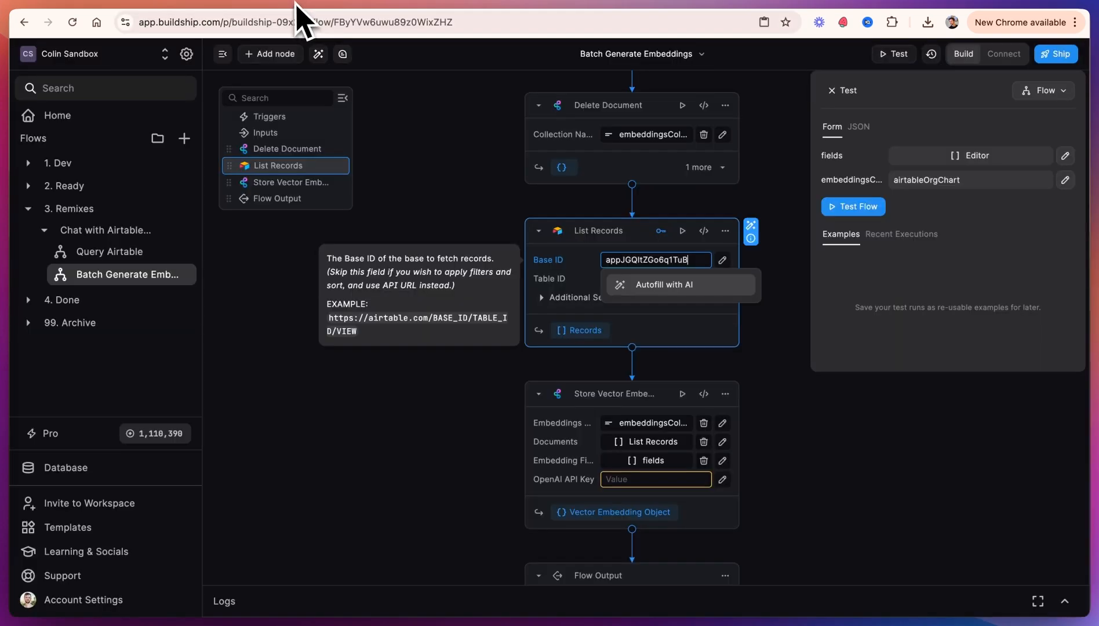
{"action": "key", "text": "super+v"}
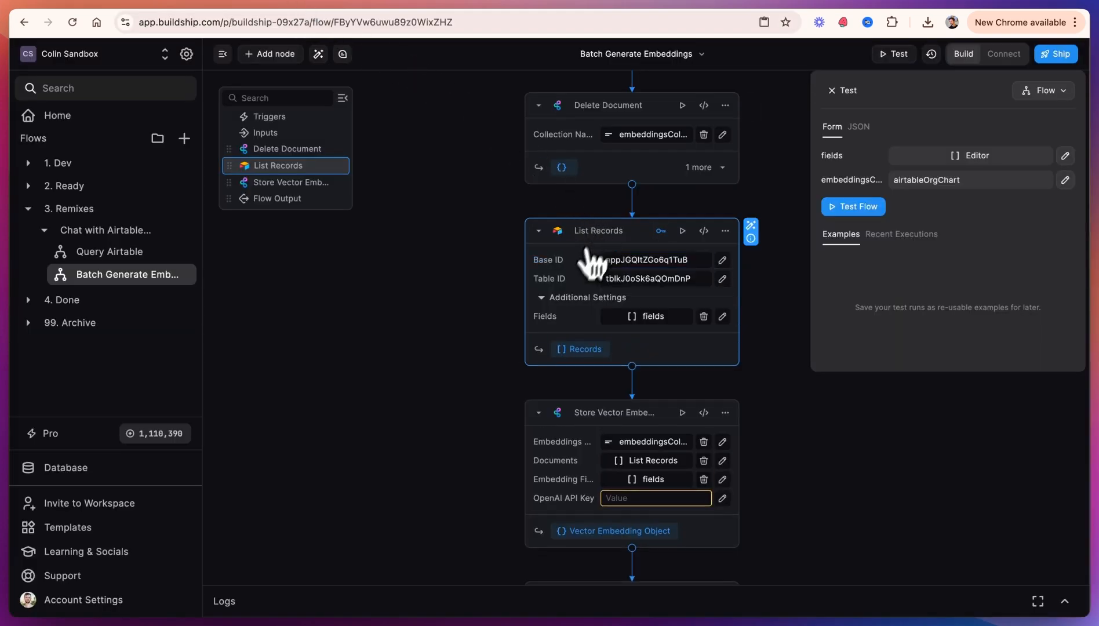
Step: Set the List Records Fields setting to the flow's fields input
{"action": "left_click", "coordinate": [640, 325]}
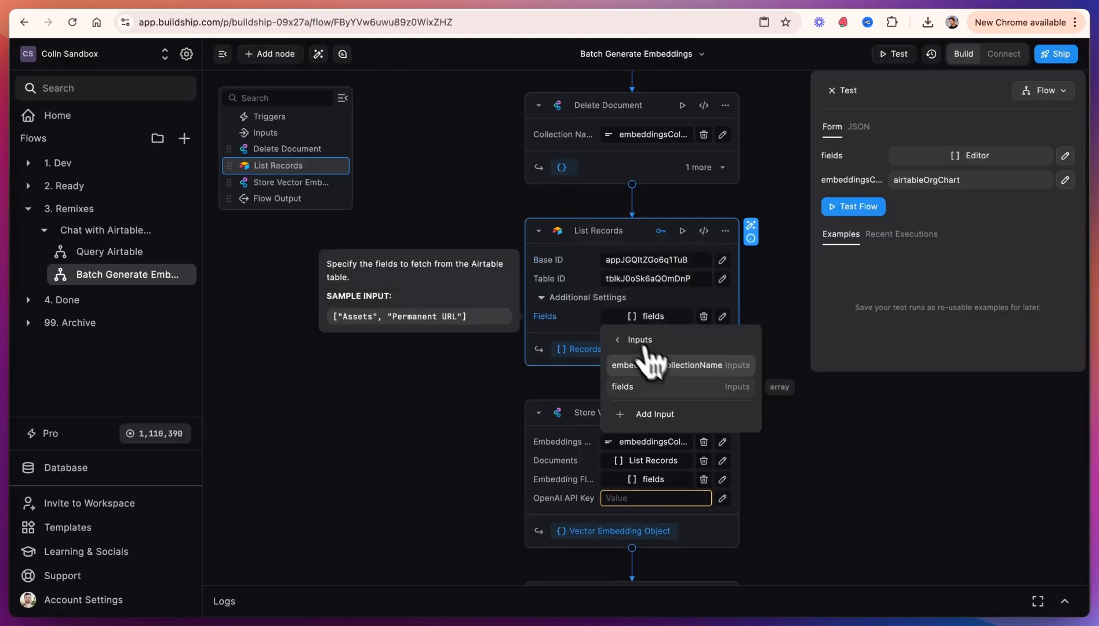
{"action": "left_click", "coordinate": [686, 393]}
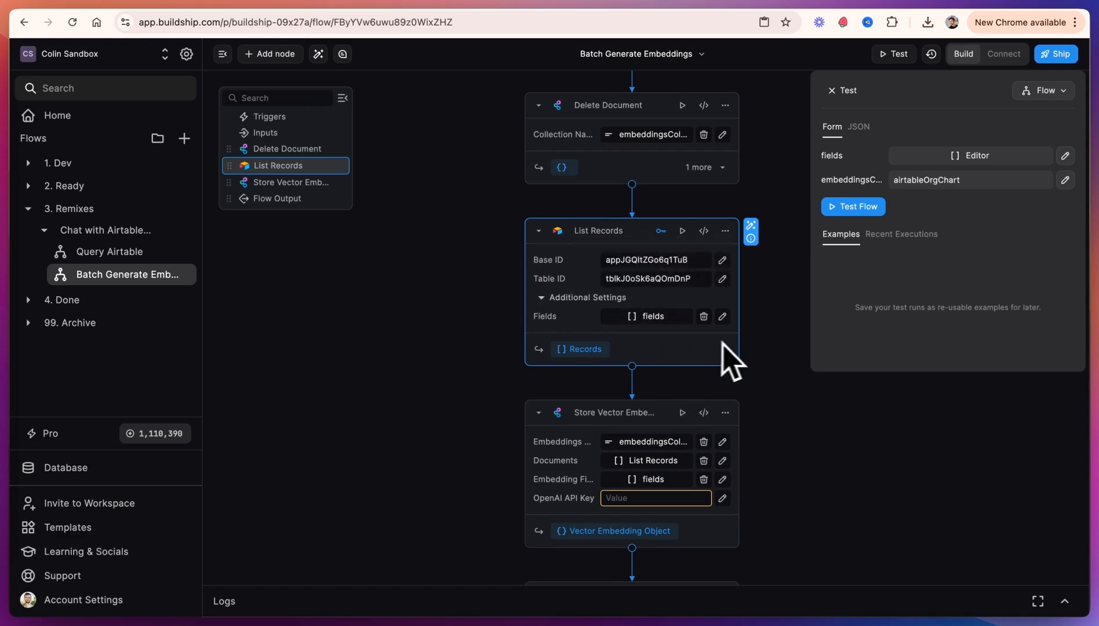
{"action": "left_click", "coordinate": [756, 344]}
{"action": "scroll", "coordinate": [756, 344], "scroll_direction": "down", "scroll_amount": 5}
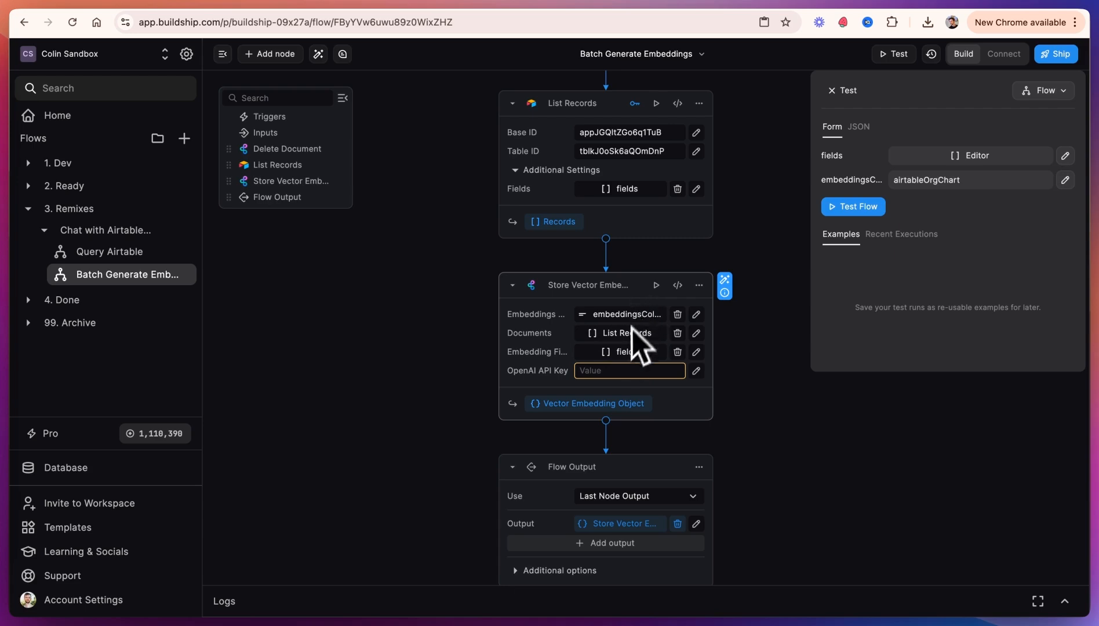
Step: Create a new OpenAI secret key named airtable-orgchart
{"action": "key", "text": "ctrl+Tab"}
{"action": "left_click", "coordinate": [193, 28]}
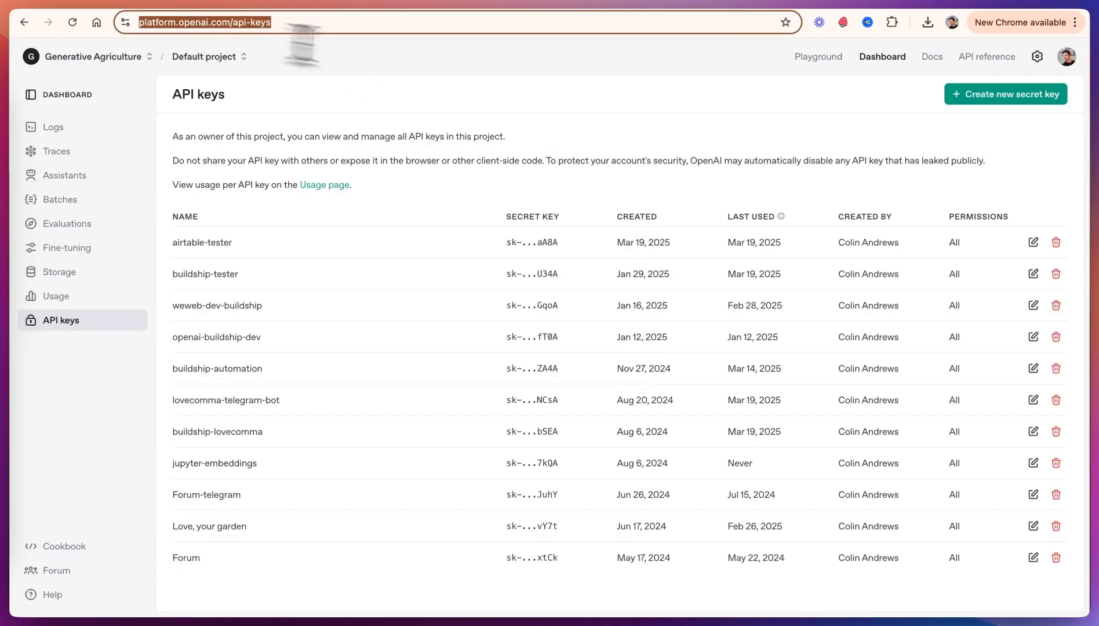
{"action": "left_click", "coordinate": [984, 100]}
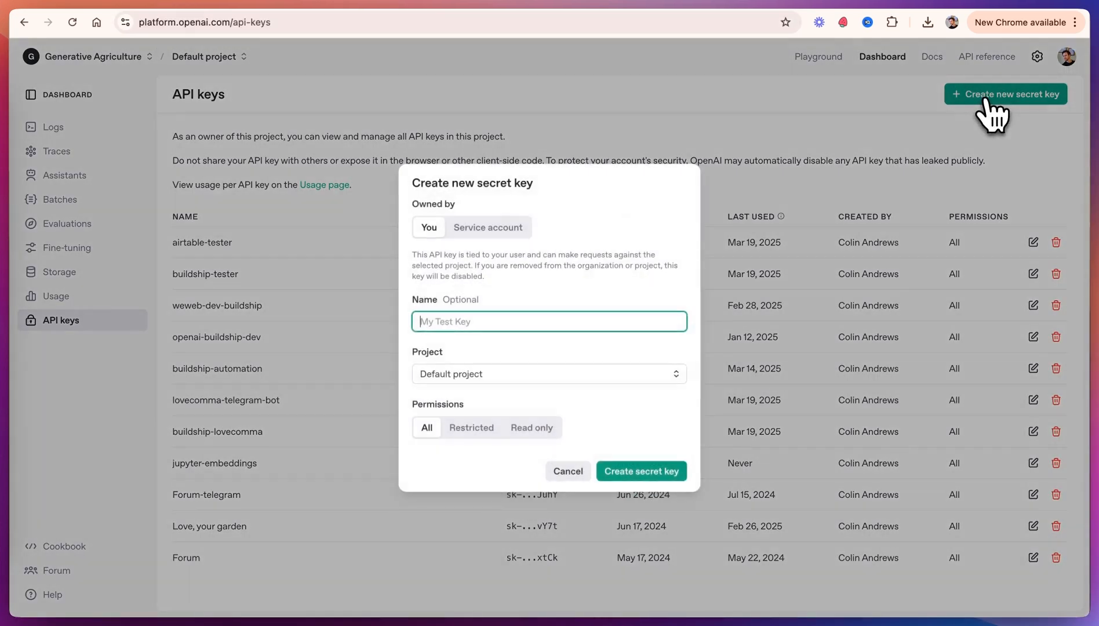
{"action": "type", "text": "airtable-orgchart"}
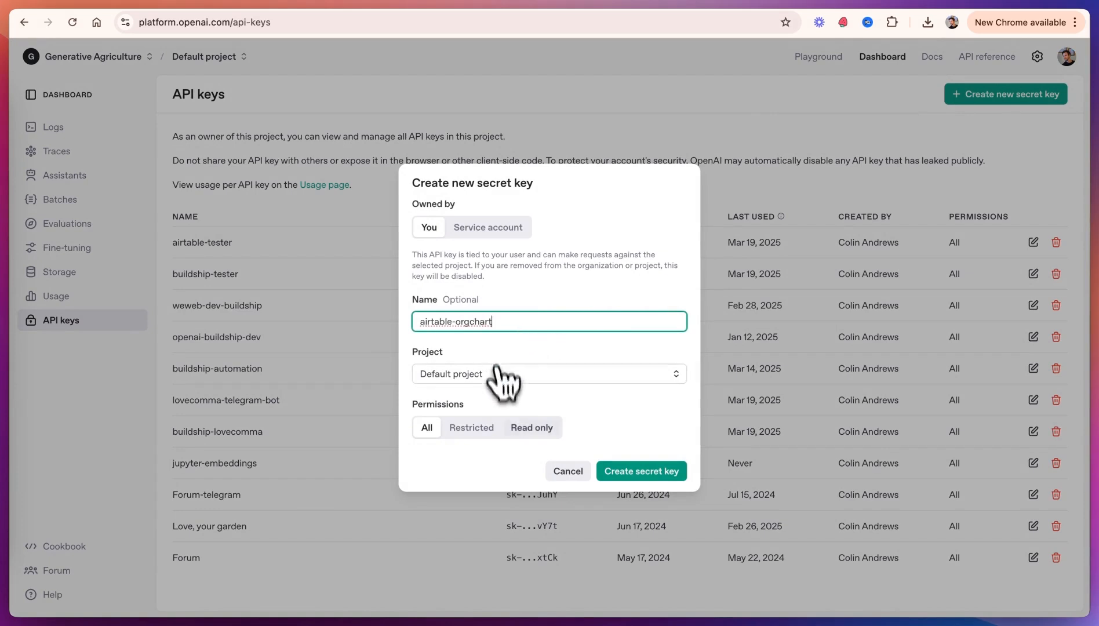
{"action": "left_click", "coordinate": [630, 472]}
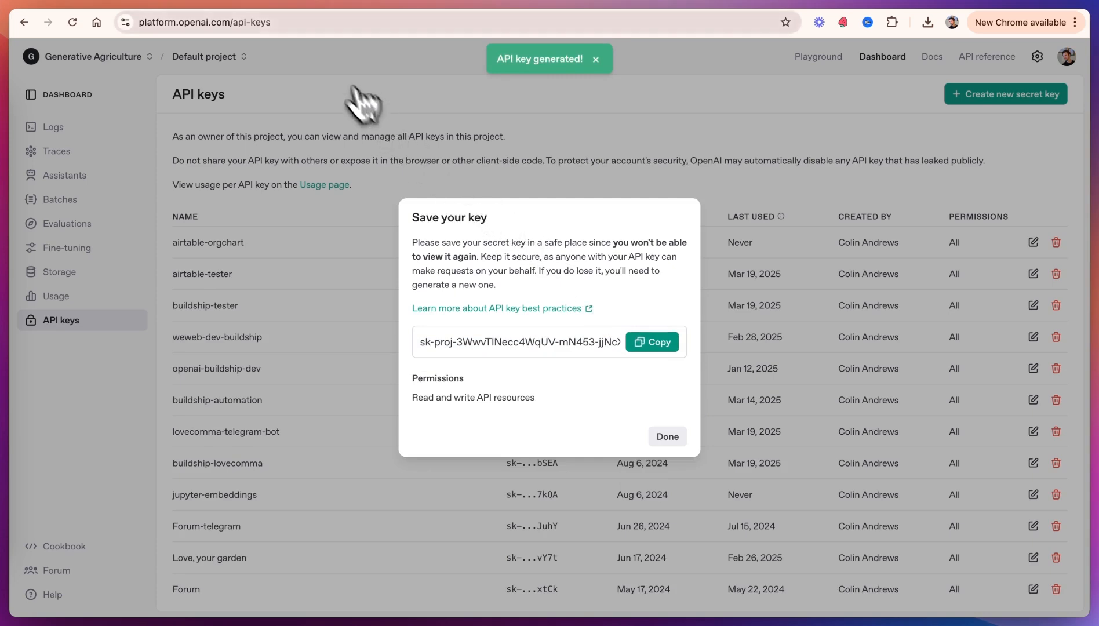
Step: Paste the new OpenAI secret key into the Store Vector Embeddings node's OpenAI API Key field
{"action": "key", "text": "ctrl+Tab"}
{"action": "left_click", "coordinate": [638, 369]}
{"action": "key", "text": "super+v"}
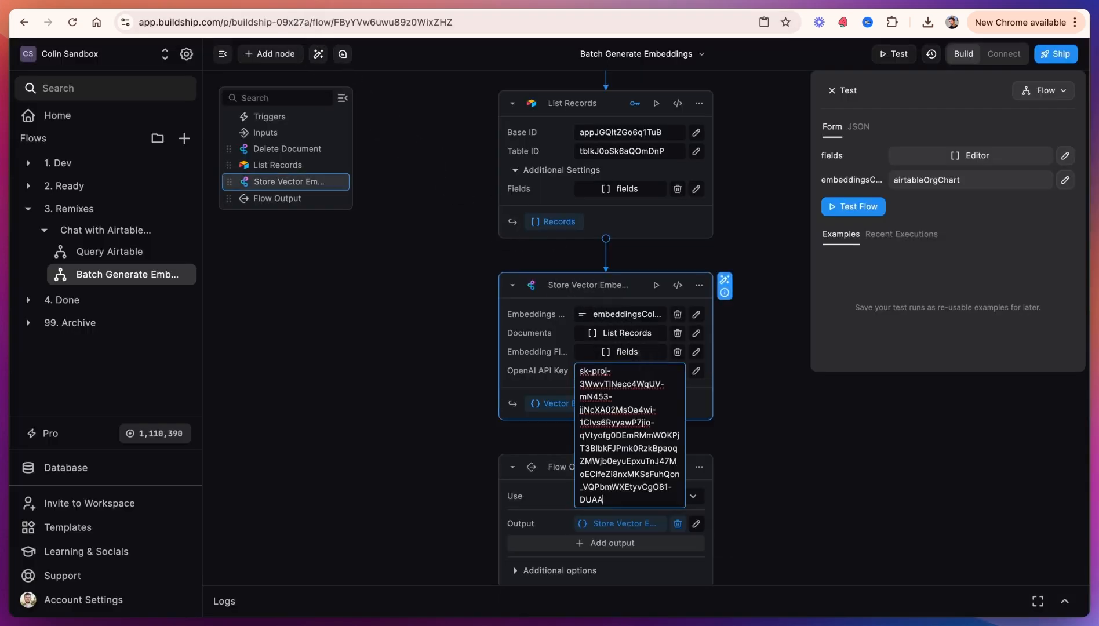
{"action": "left_click", "coordinate": [738, 378]}
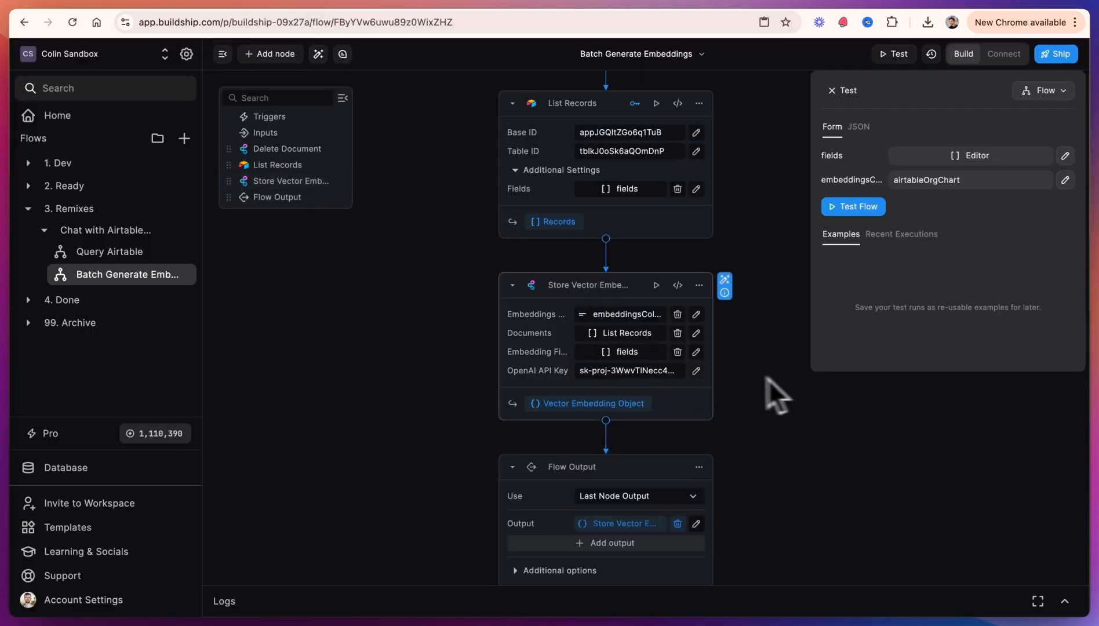
Step: Run the Batch Generate Embeddings flow test with the current inputs
{"action": "scroll", "coordinate": [725, 421], "scroll_direction": "down", "scroll_amount": 1}
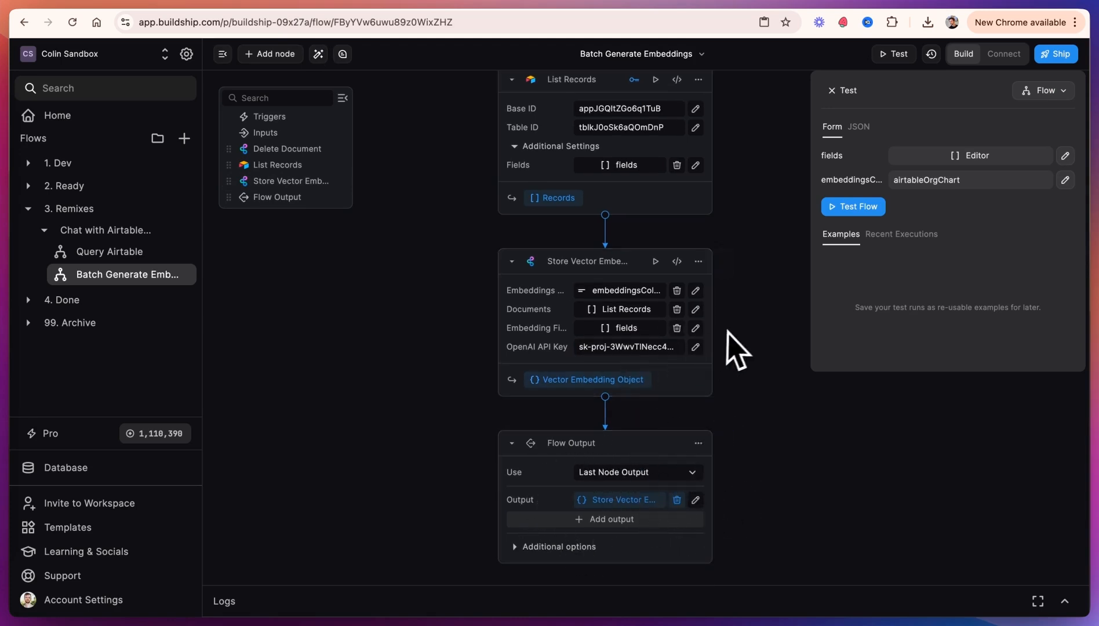
{"action": "scroll", "coordinate": [731, 349], "scroll_direction": "up", "scroll_amount": 15}
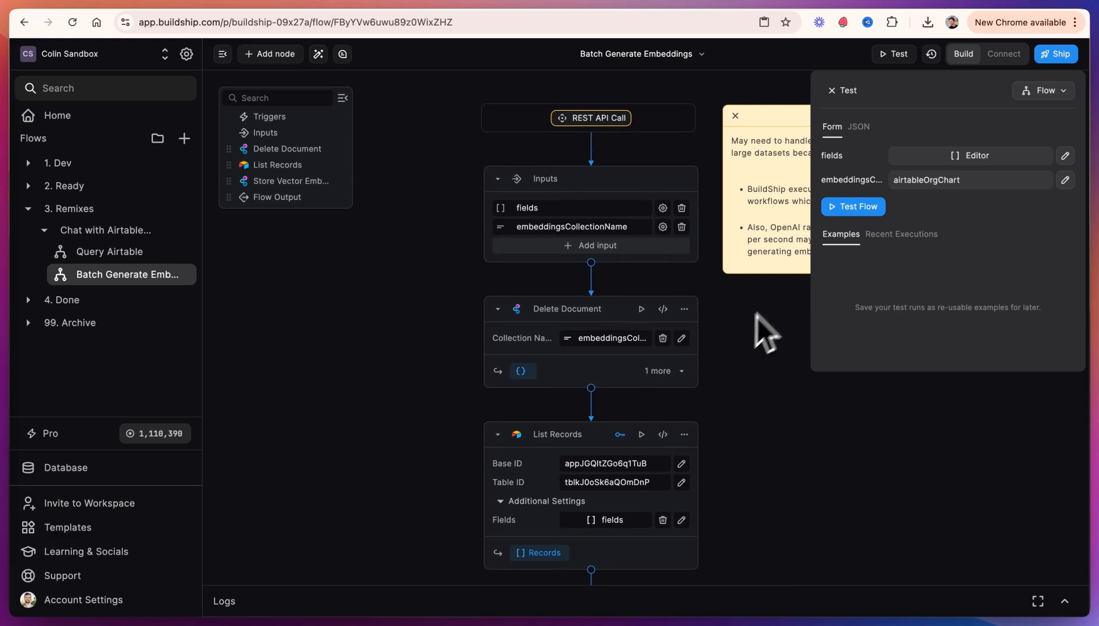
{"action": "left_click", "coordinate": [865, 208]}
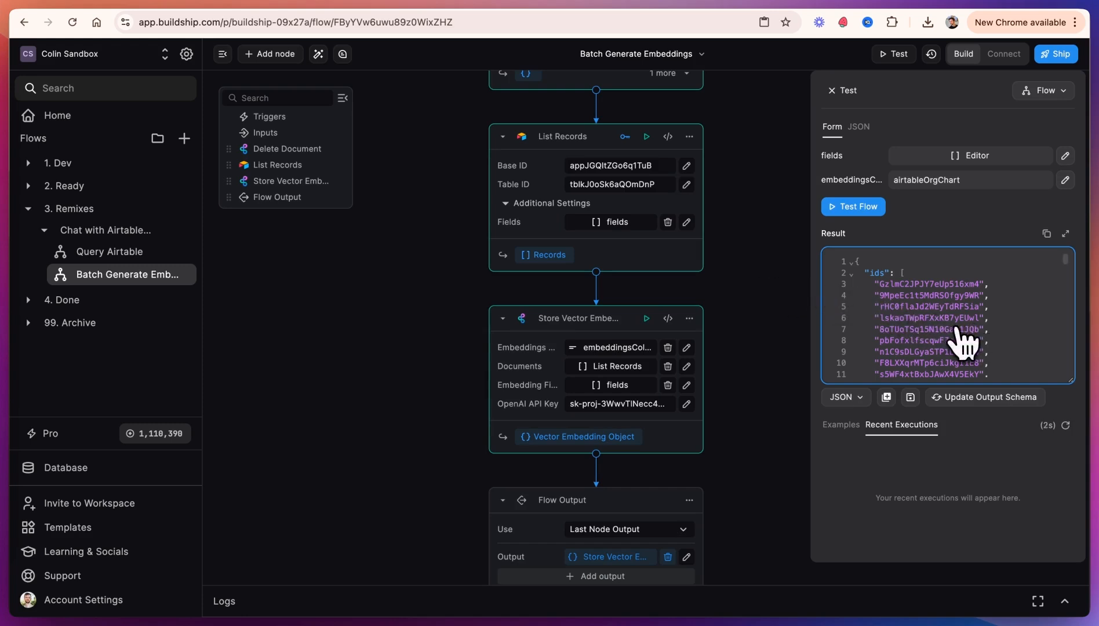
Step: Open the Database and create a table for the existing airtableOrgChart Firestore collection
{"action": "scroll", "coordinate": [780, 299], "scroll_direction": "up", "scroll_amount": 2}
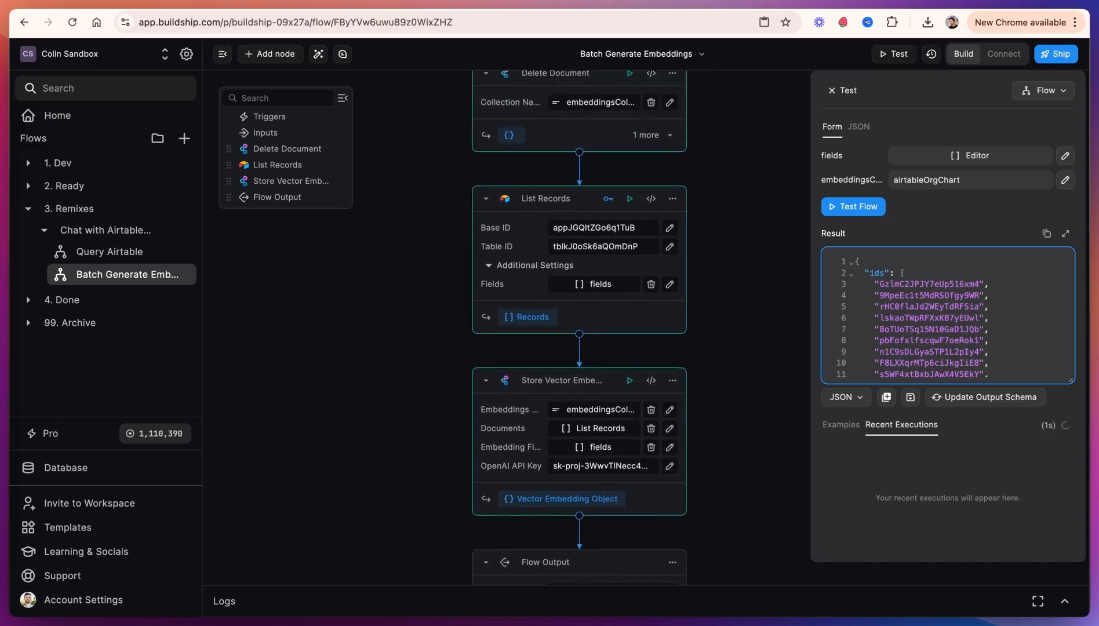
{"action": "scroll", "coordinate": [773, 295], "scroll_direction": "up", "scroll_amount": 1}
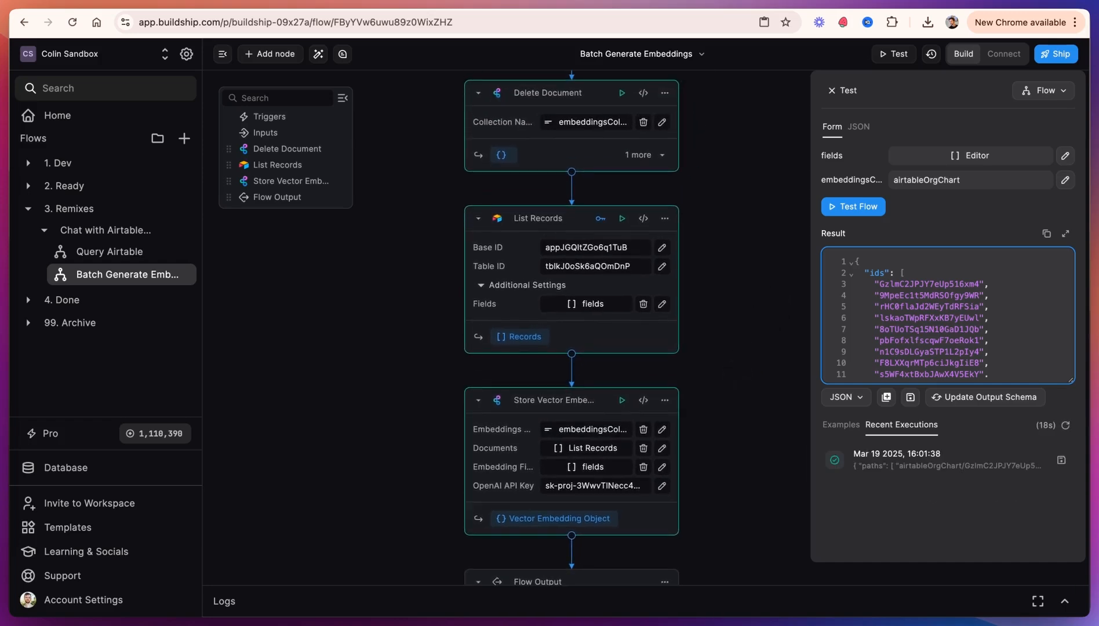
{"action": "scroll", "coordinate": [755, 449], "scroll_direction": "down", "scroll_amount": 2}
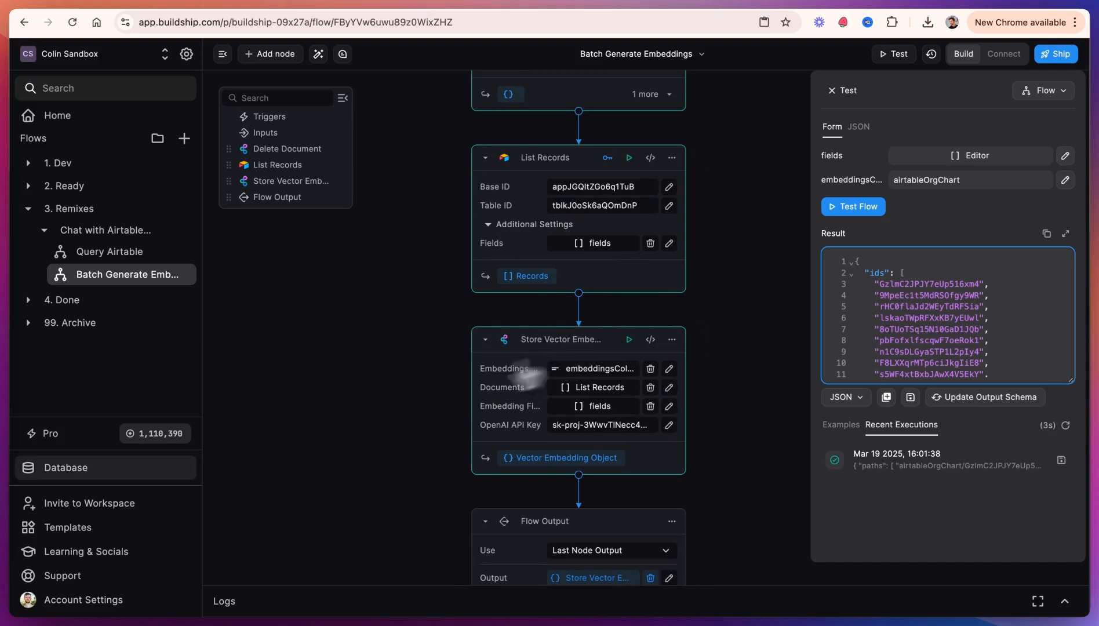
{"action": "left_click", "coordinate": [92, 467]}
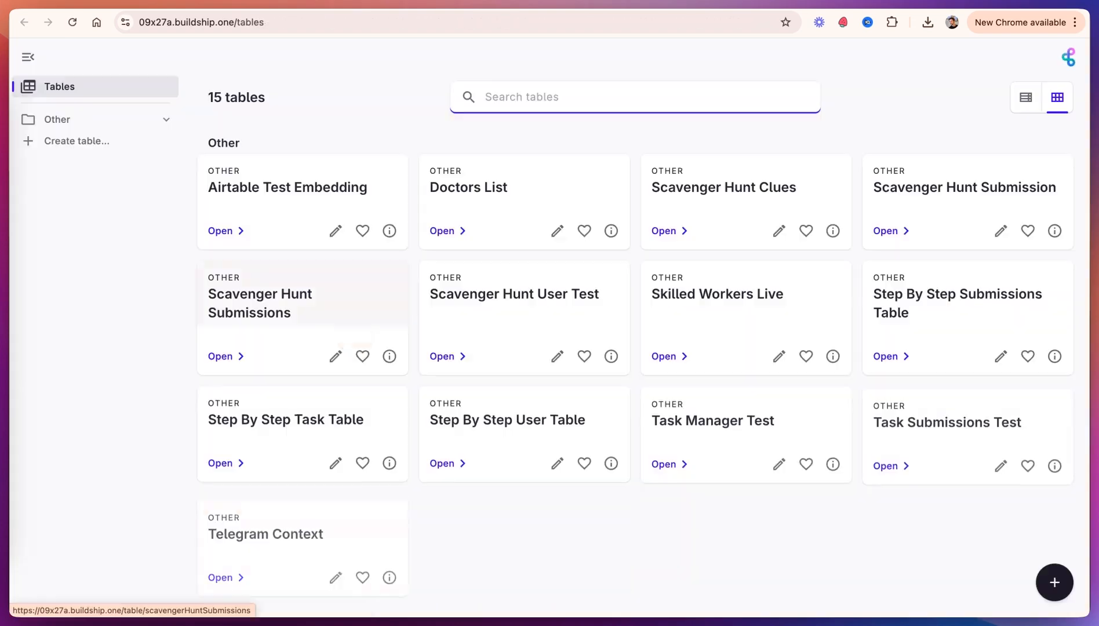
{"action": "scroll", "coordinate": [520, 422], "scroll_direction": "down", "scroll_amount": 3}
{"action": "scroll", "coordinate": [523, 423], "scroll_direction": "down", "scroll_amount": 5}
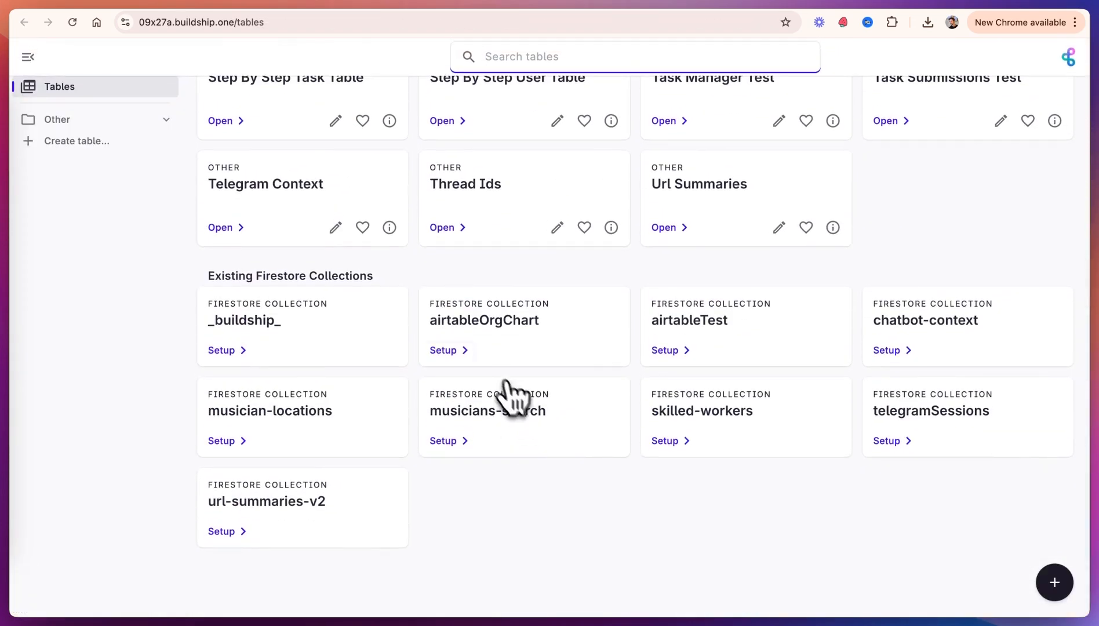
{"action": "left_click", "coordinate": [447, 351]}
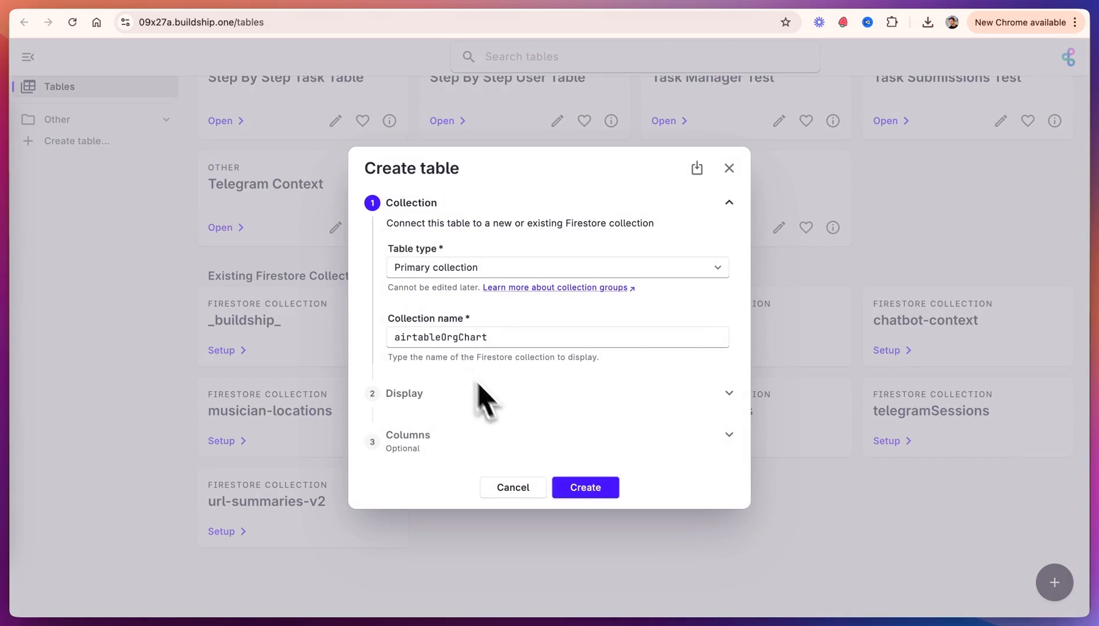
{"action": "left_click", "coordinate": [587, 490]}
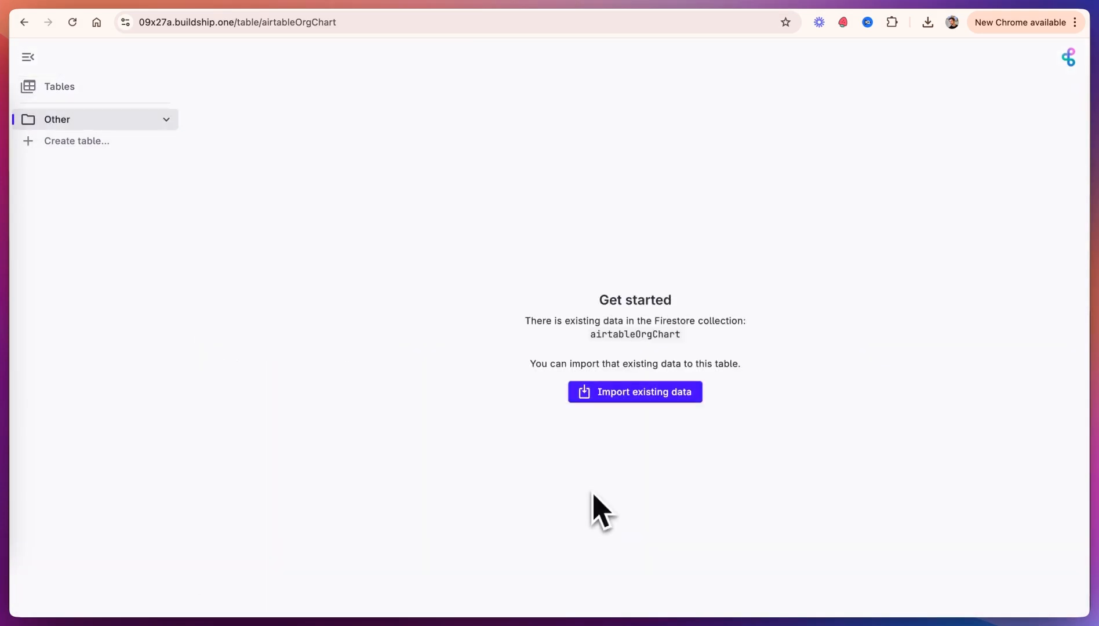
Step: Import the collection's existing data into the table, keeping the default column names
{"action": "left_click", "coordinate": [648, 398]}
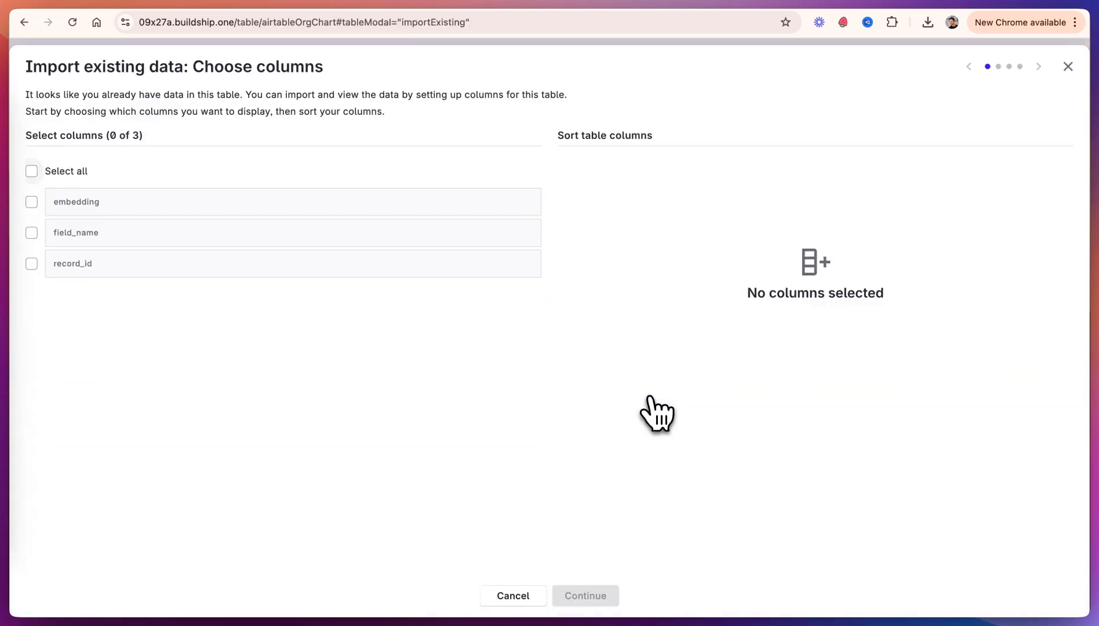
{"action": "left_click", "coordinate": [585, 595]}
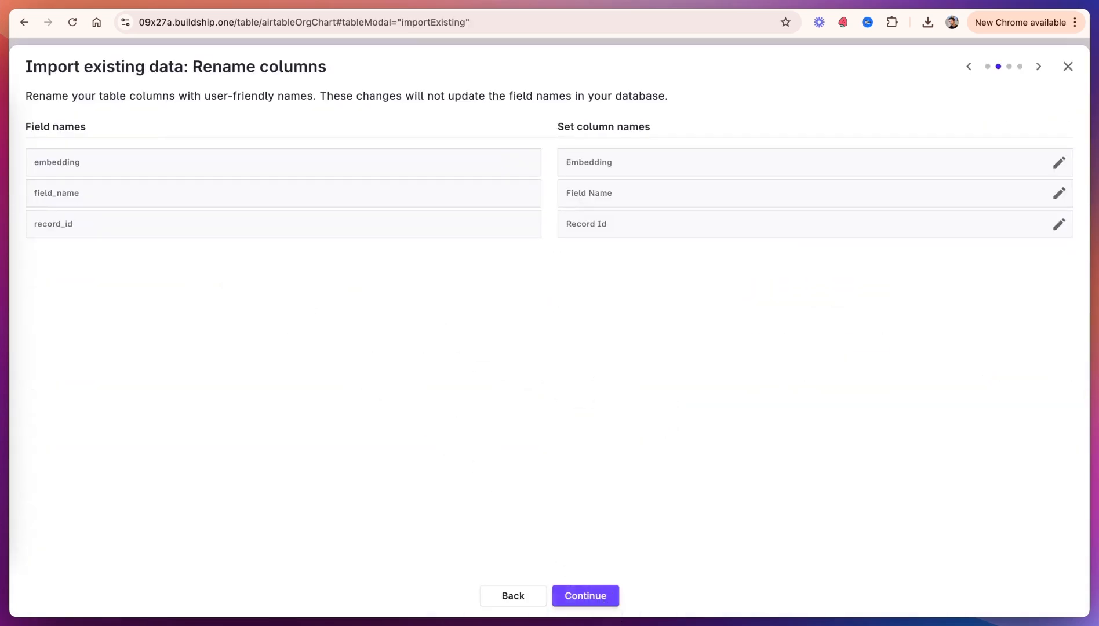
{"action": "left_click", "coordinate": [603, 605]}
{"action": "left_click", "coordinate": [602, 605]}
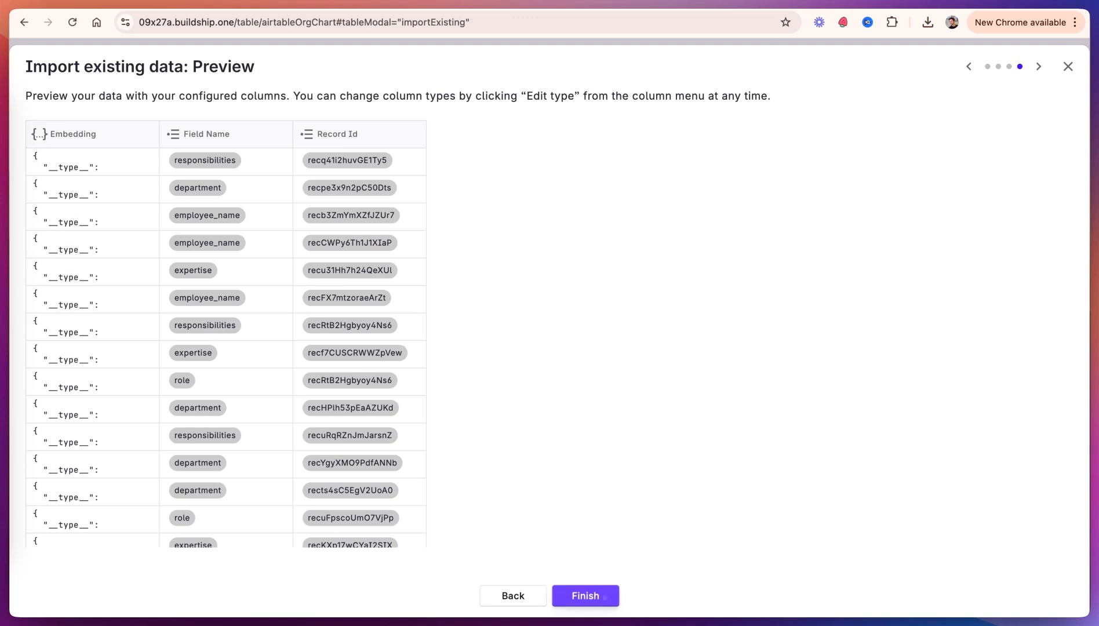
{"action": "left_click", "coordinate": [606, 601]}
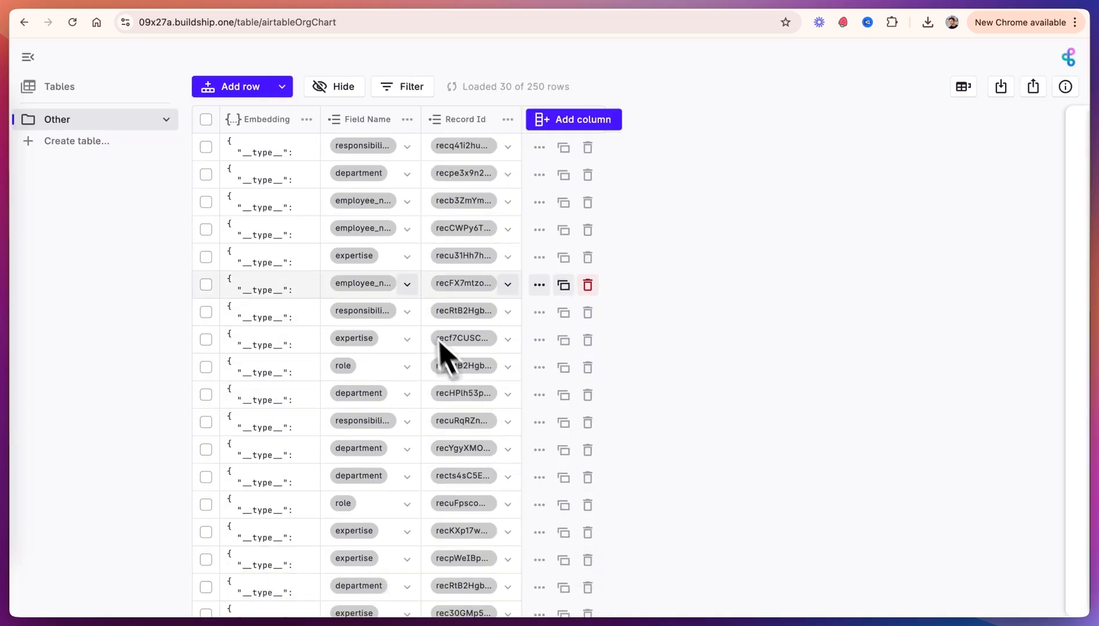
Step: Widen the Embedding column and inspect one record's embedding vector values
{"action": "left_click_drag", "start_coordinate": [316, 121], "coordinate": [572, 123]}
{"action": "left_click", "coordinate": [382, 149]}
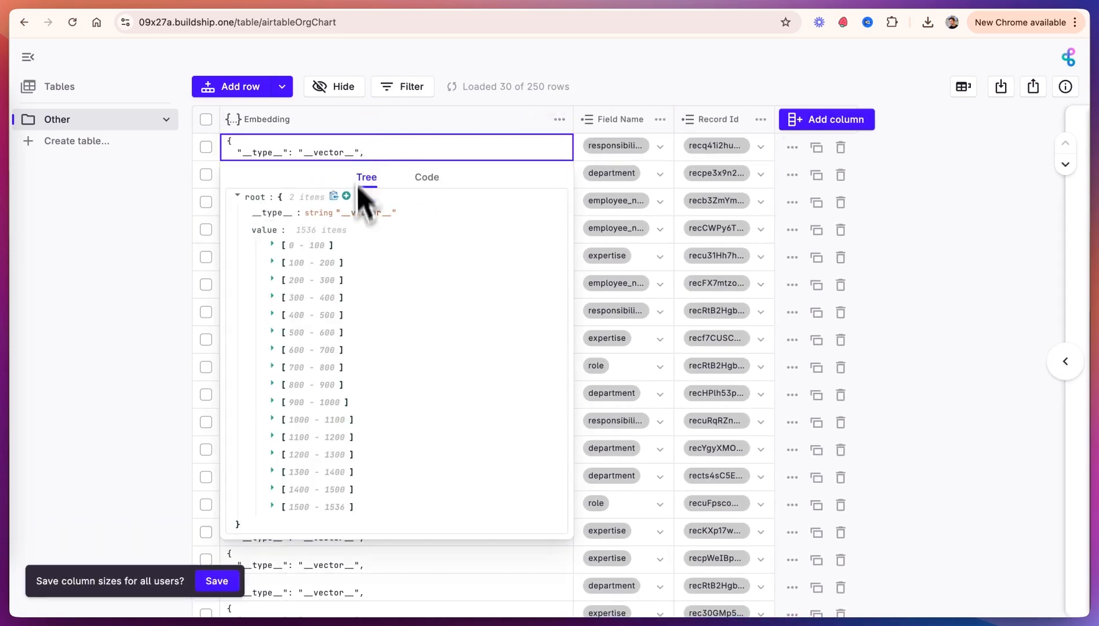
{"action": "left_click", "coordinate": [272, 506]}
{"action": "scroll", "coordinate": [290, 513], "scroll_direction": "down", "scroll_amount": 7}
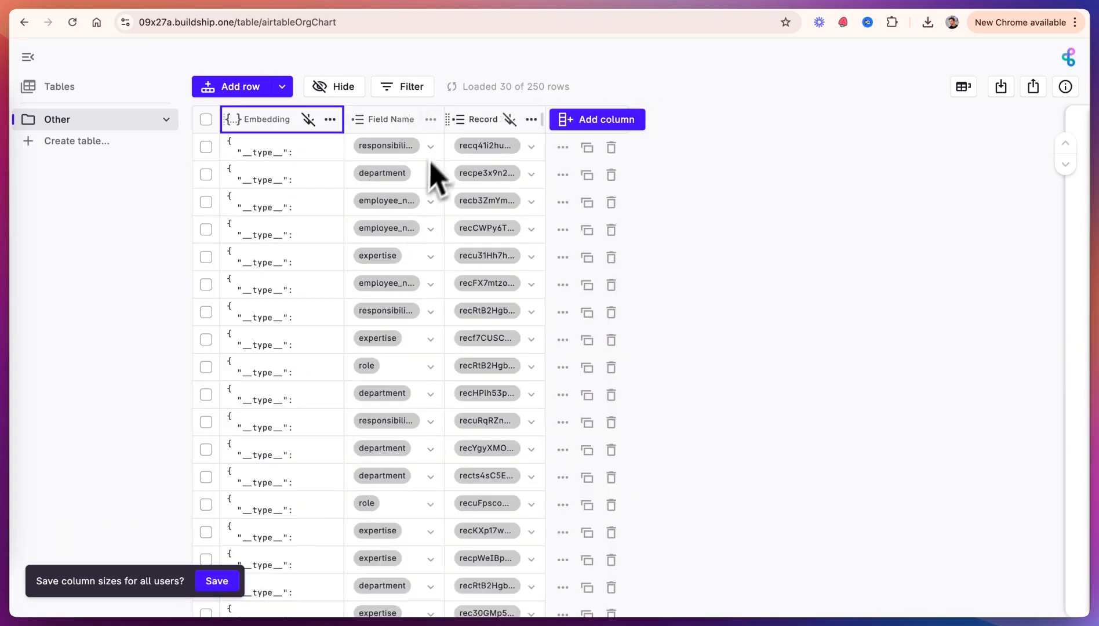
{"action": "left_click_drag", "start_coordinate": [442, 118], "coordinate": [464, 118]}
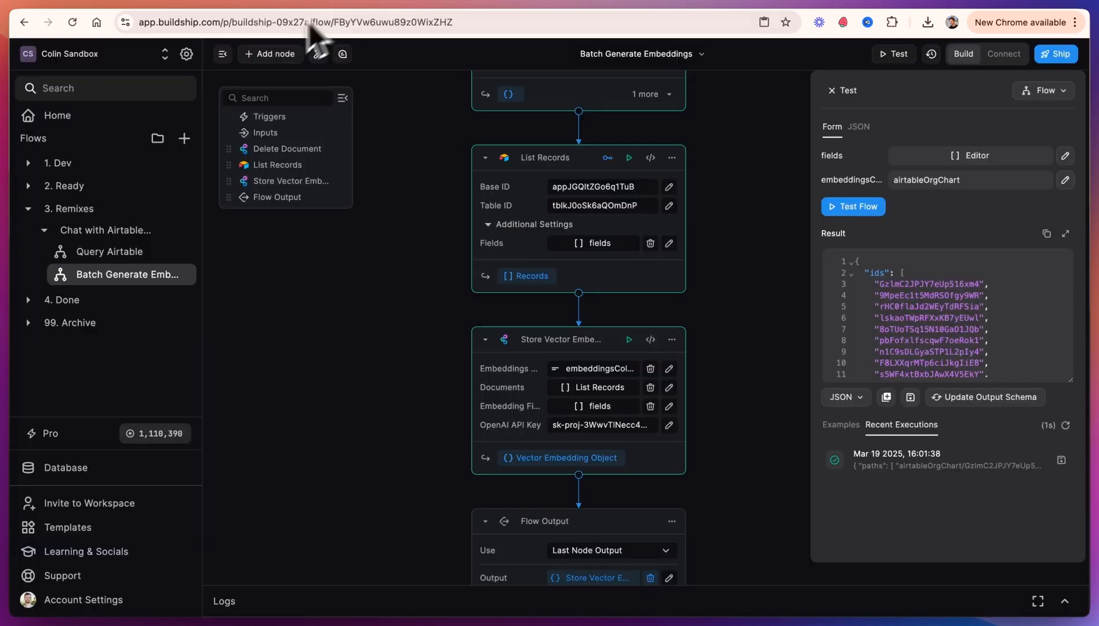
Step: Open the Query Airtable flow and fill its test inputs: query "who is on our customer support team?", collection airtableOrgChart, 05 results, chatId orgtester
{"action": "left_click", "coordinate": [116, 253]}
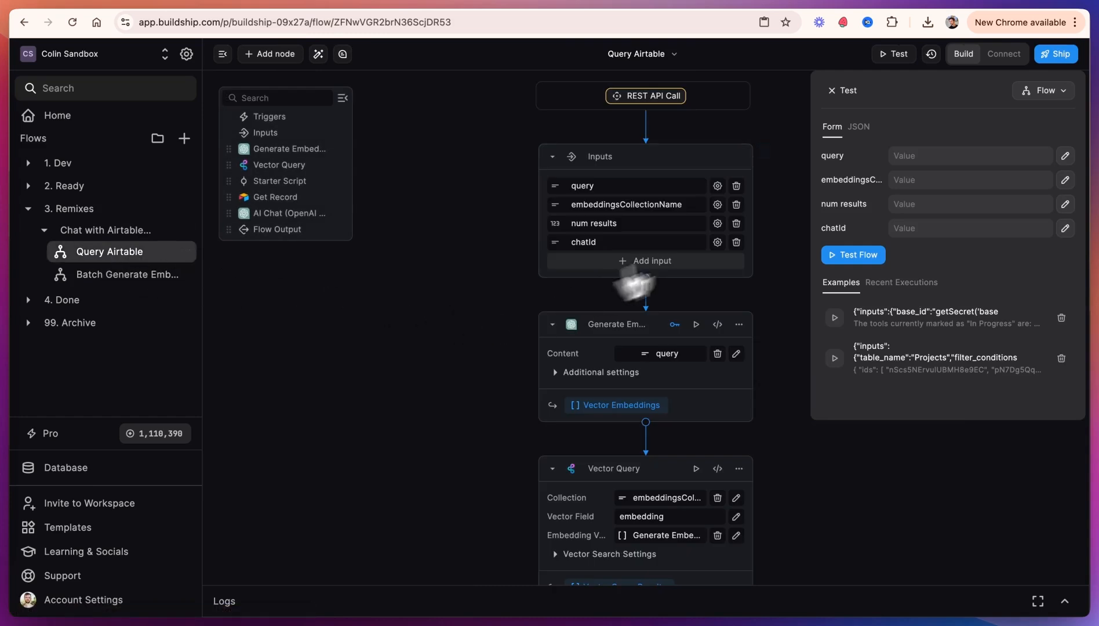
{"action": "left_click", "coordinate": [940, 155]}
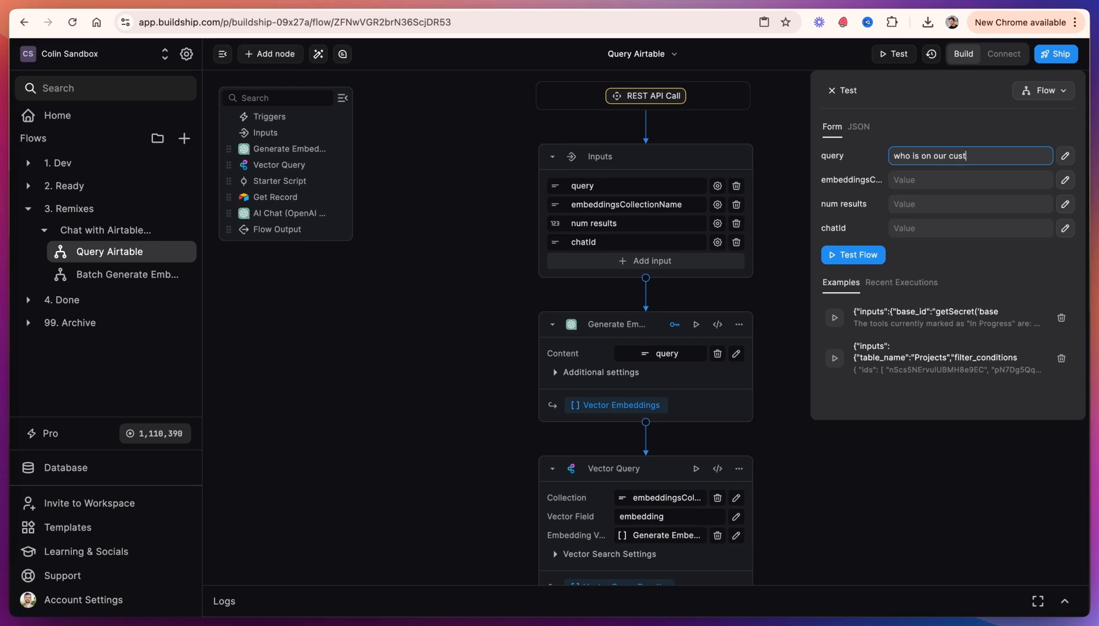
{"action": "left_click", "coordinate": [958, 177]}
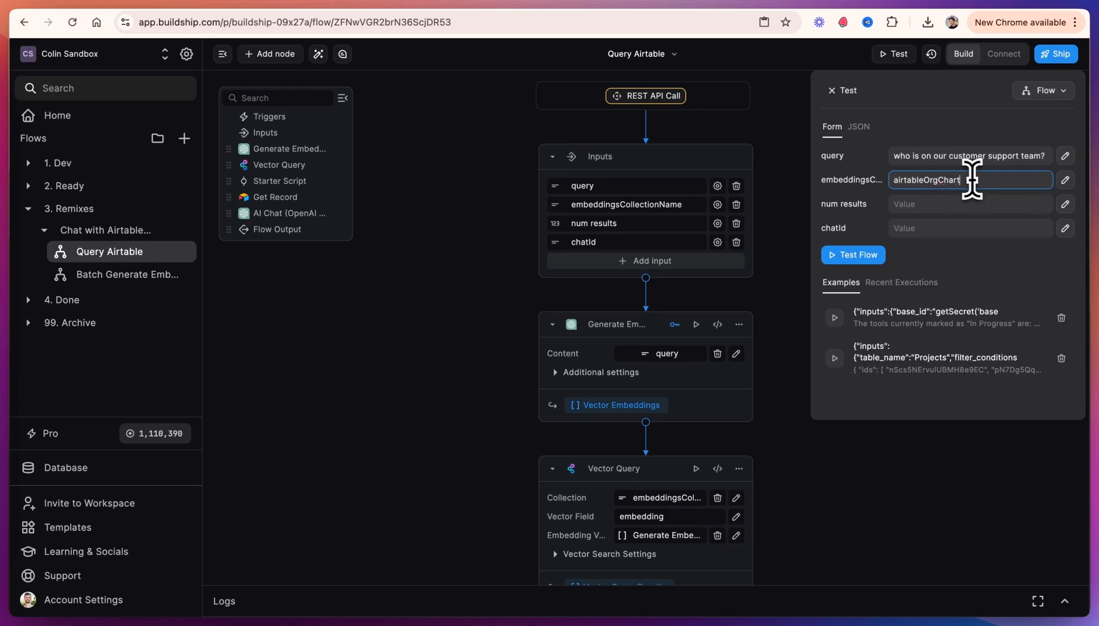
{"action": "left_click", "coordinate": [937, 204]}
{"action": "type", "text": "05"}
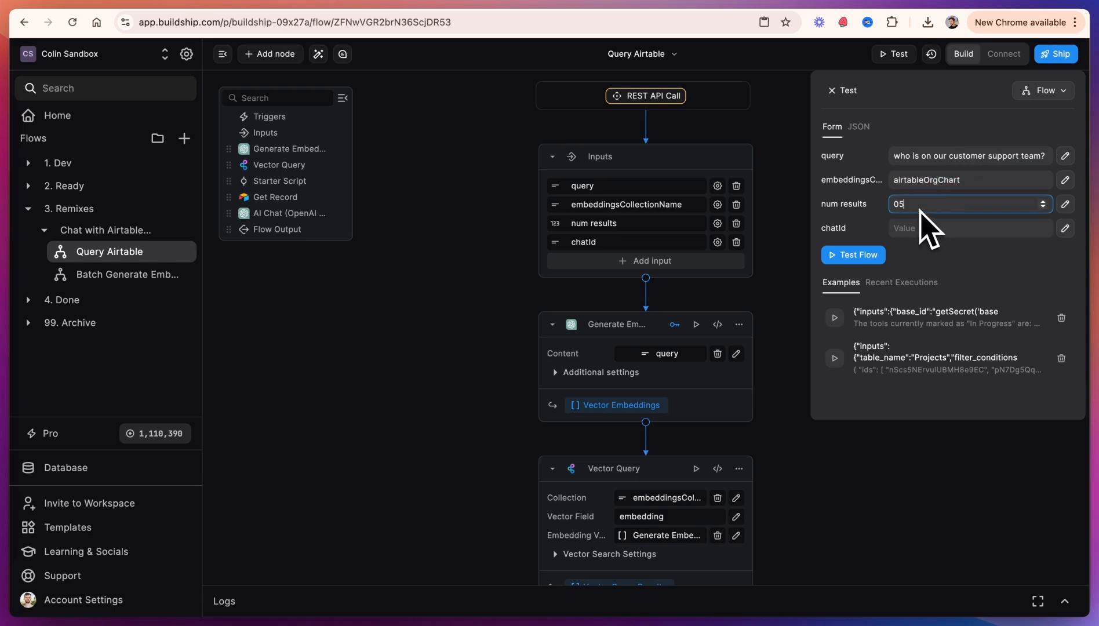
{"action": "left_click", "coordinate": [911, 228]}
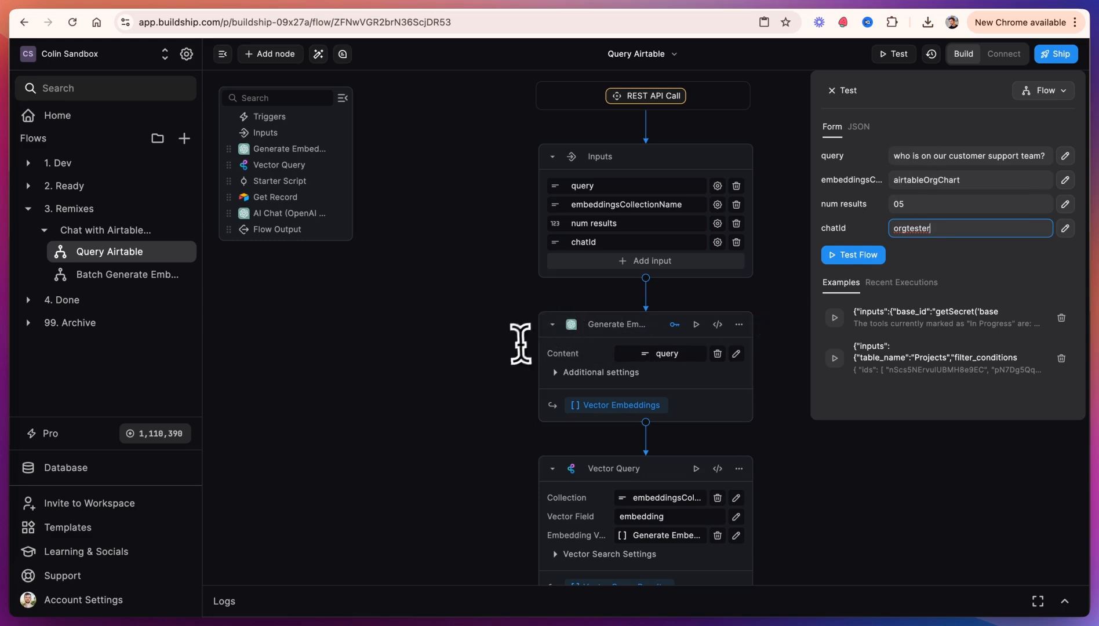
Step: Review the Query Airtable flow's nodes, including the Vector Query node's search settings
{"action": "scroll", "coordinate": [523, 343], "scroll_direction": "down", "scroll_amount": 1}
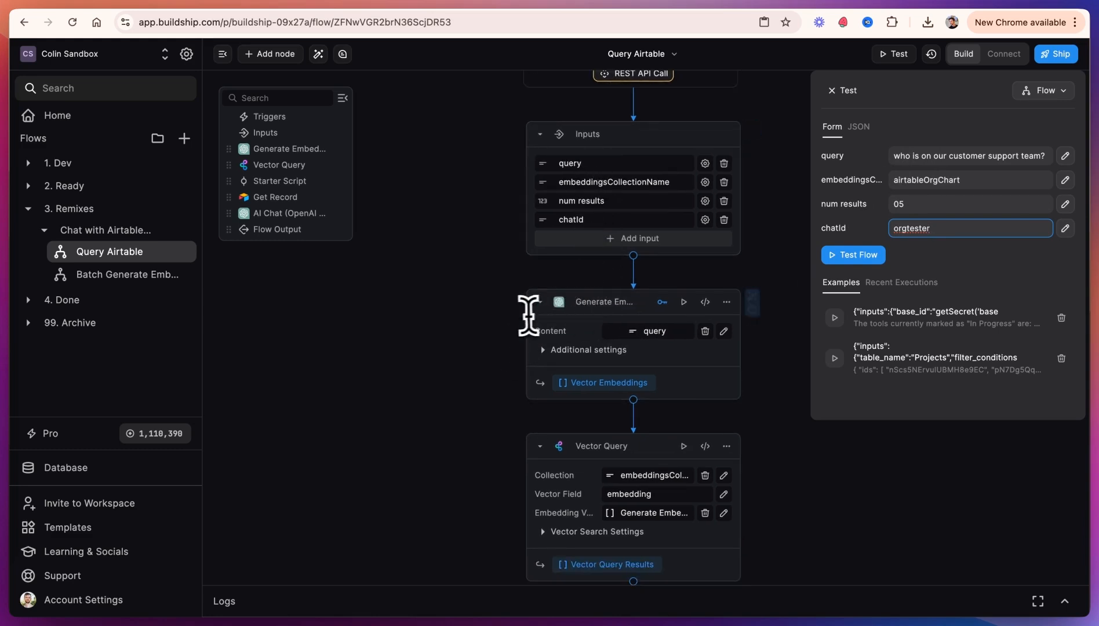
{"action": "left_click", "coordinate": [436, 3]}
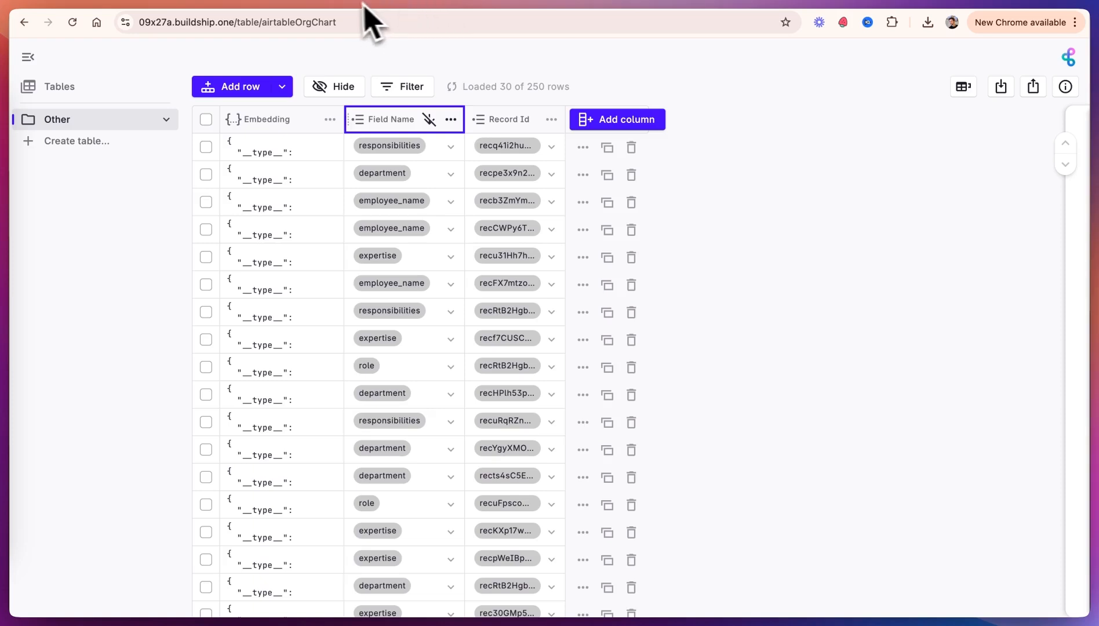
{"action": "left_click", "coordinate": [329, 3]}
{"action": "scroll", "coordinate": [503, 491], "scroll_direction": "down", "scroll_amount": 5}
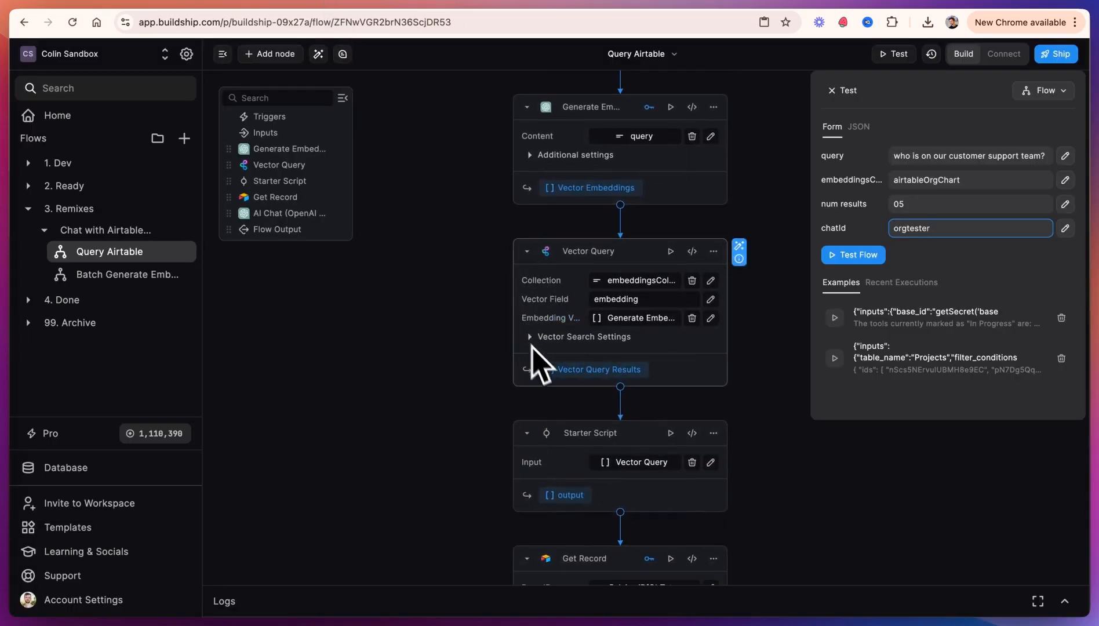
{"action": "left_click", "coordinate": [585, 338]}
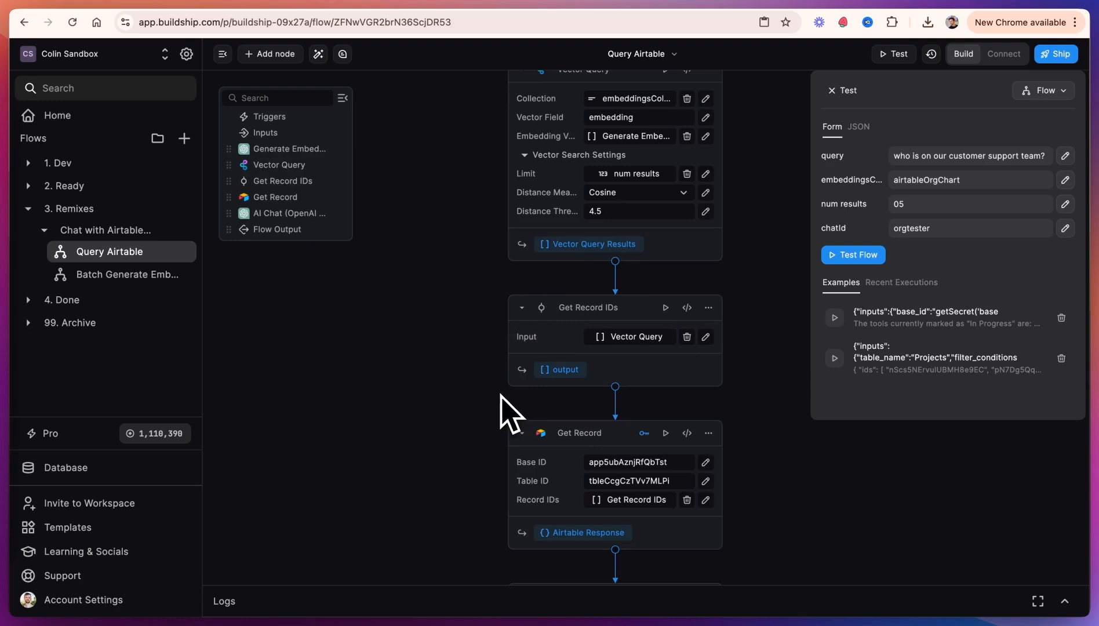
{"action": "scroll", "coordinate": [507, 412], "scroll_direction": "down", "scroll_amount": 3}
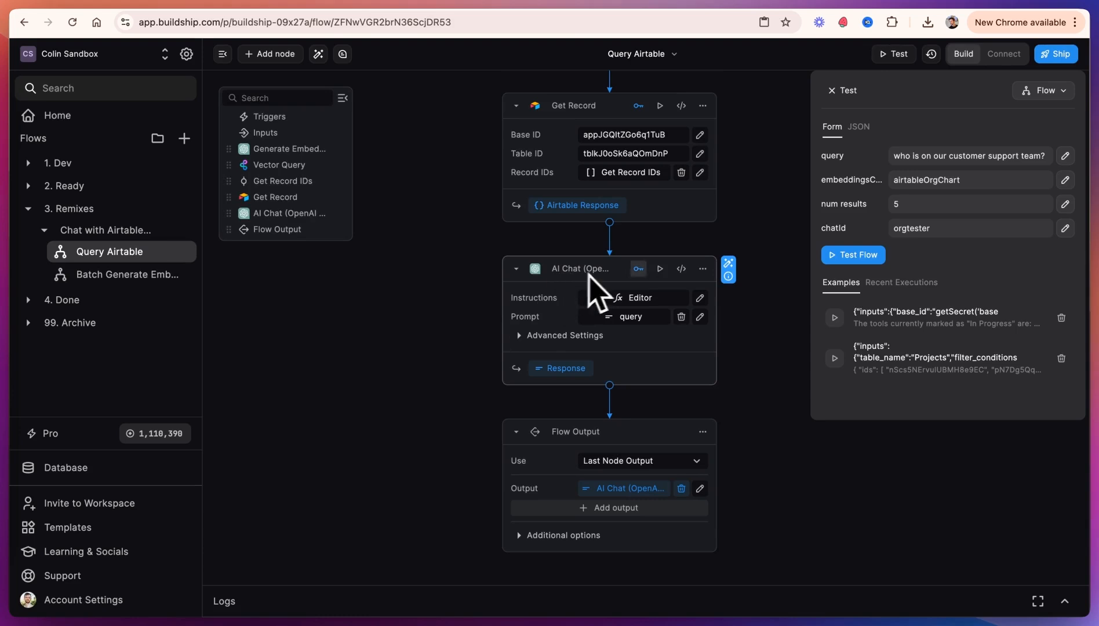
Step: Check the AI Chat node's OpenAI key selection and review its instructions prompt
{"action": "left_click", "coordinate": [639, 270]}
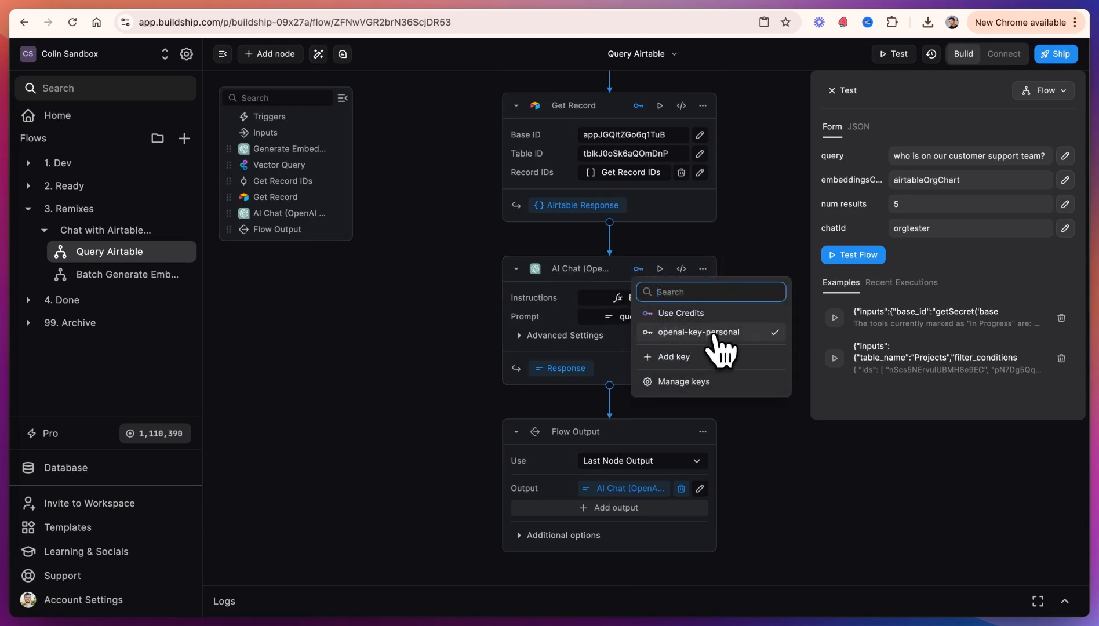
{"action": "left_click", "coordinate": [693, 331]}
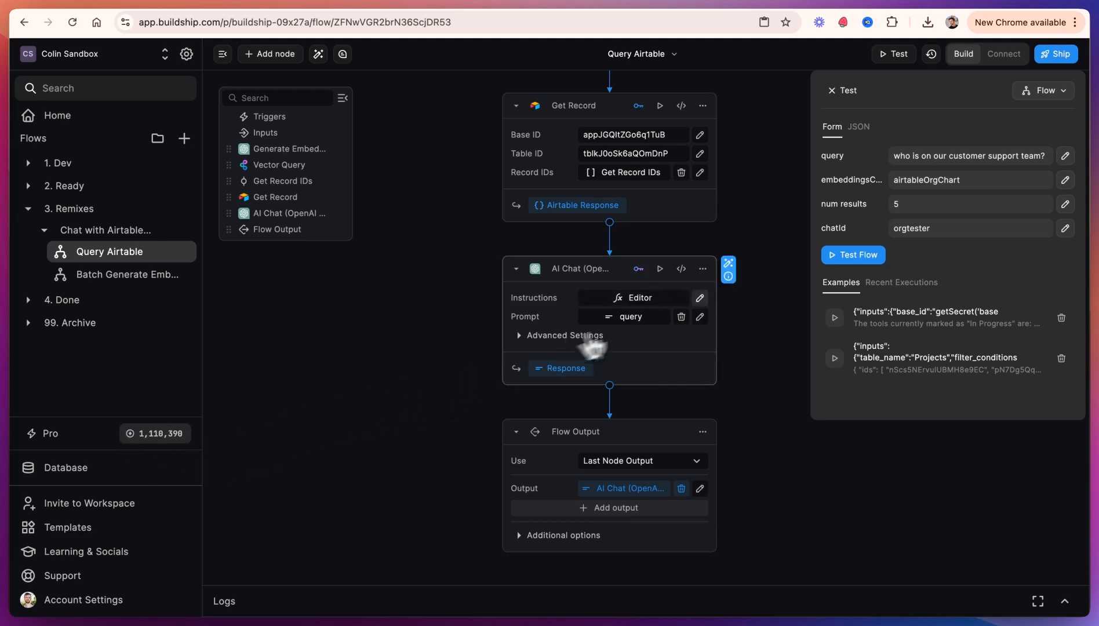
{"action": "left_click", "coordinate": [698, 298]}
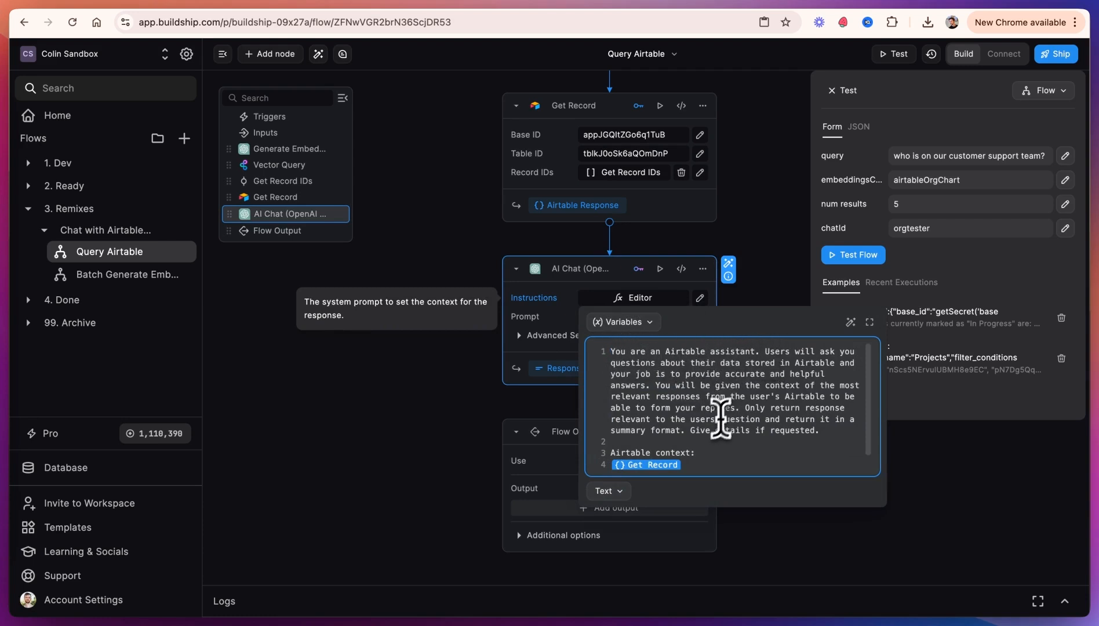
{"action": "left_click_drag", "start_coordinate": [689, 464], "coordinate": [605, 452]}
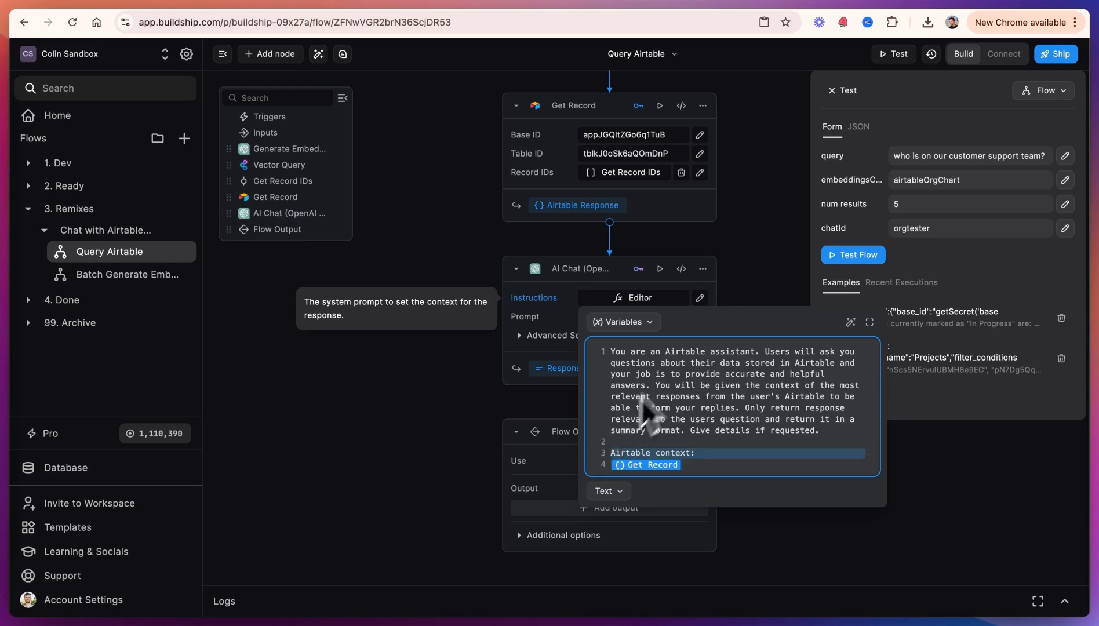
{"action": "left_click", "coordinate": [752, 293]}
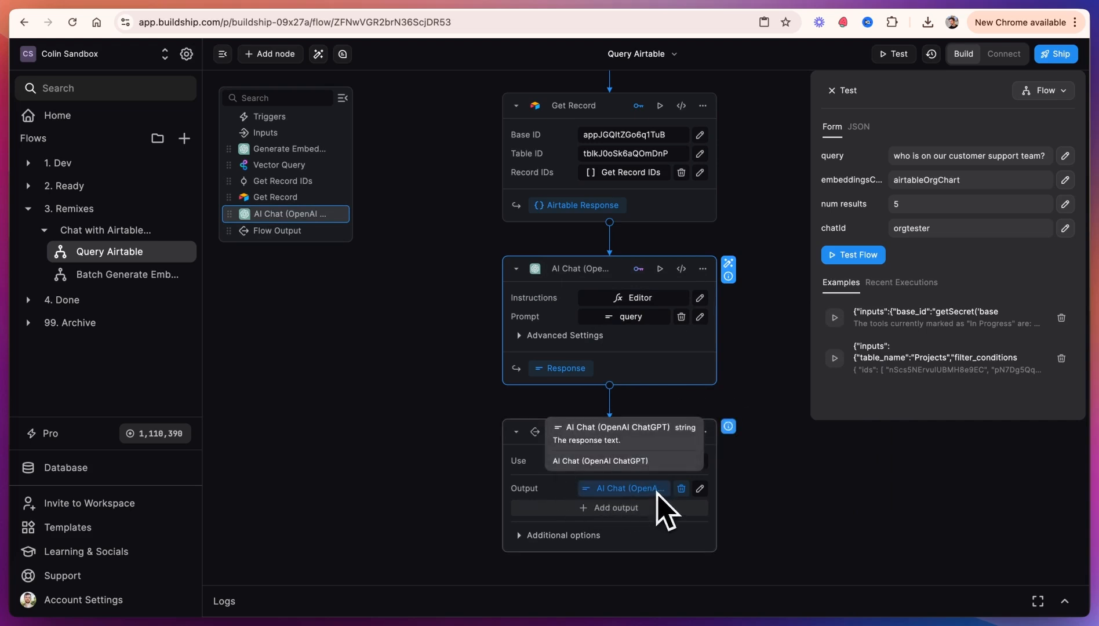
Step: Run the Query Airtable flow test and read through the returned answer
{"action": "left_click", "coordinate": [853, 258]}
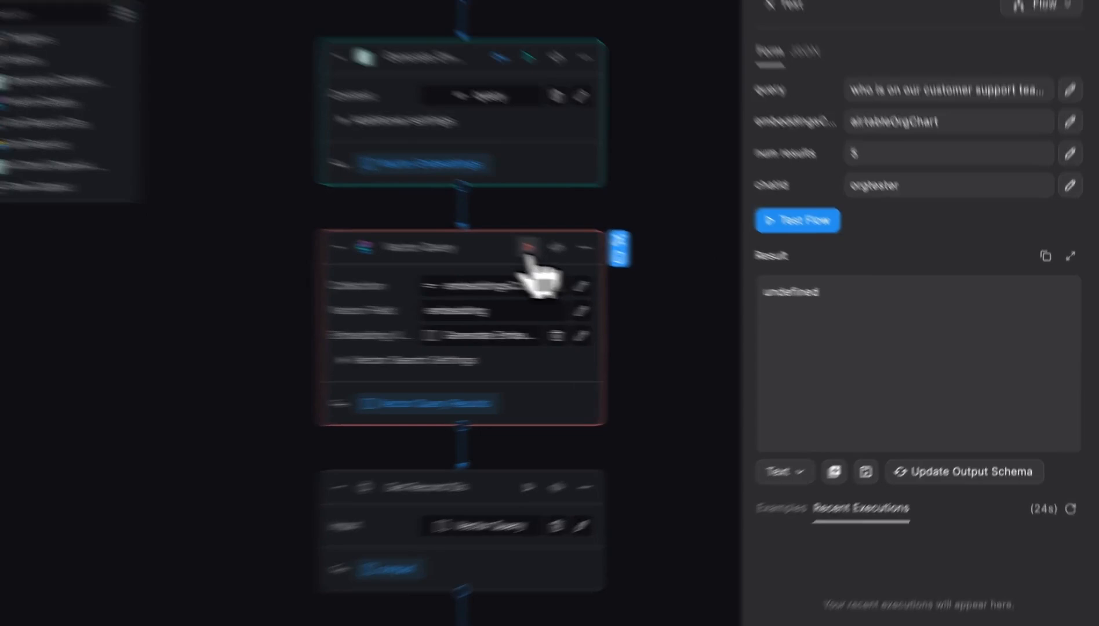
{"action": "left_click", "coordinate": [649, 275]}
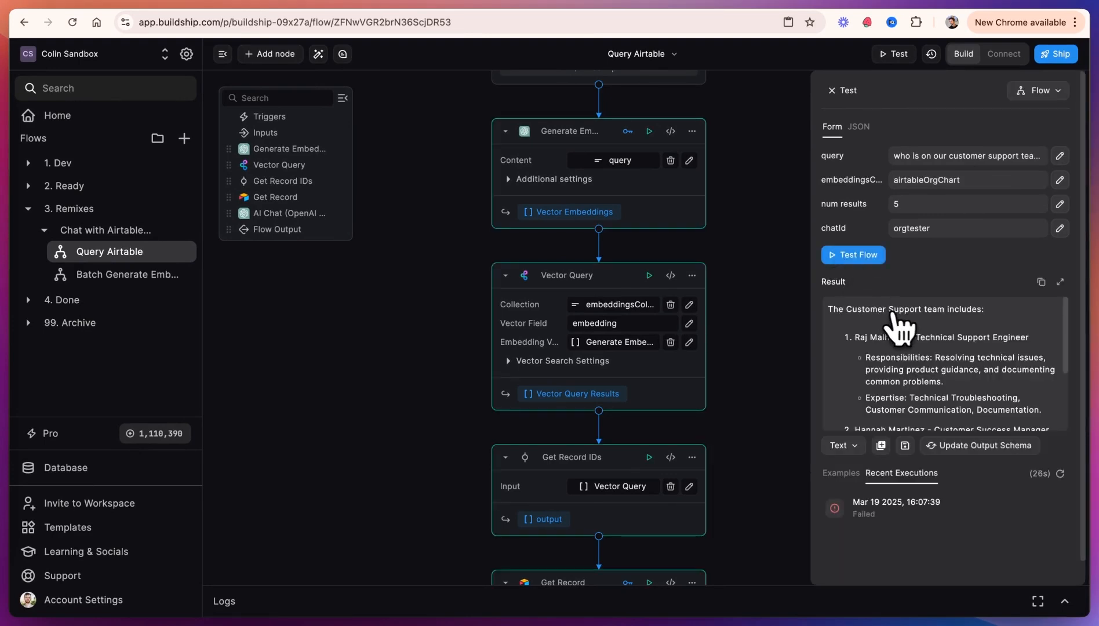
{"action": "scroll", "coordinate": [878, 363], "scroll_direction": "down", "scroll_amount": 3}
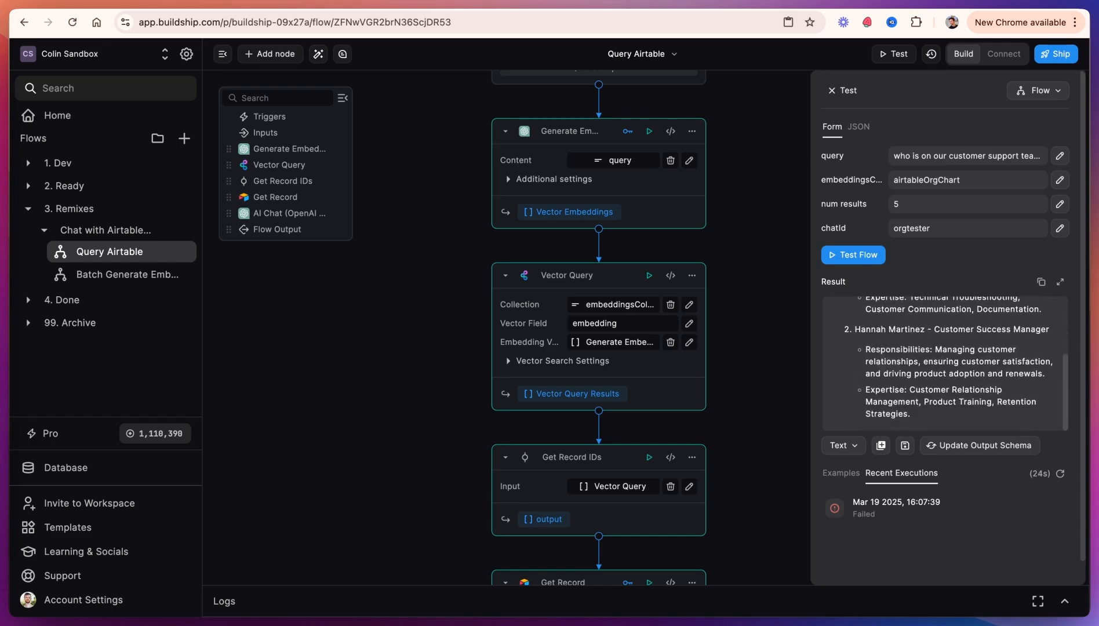
Step: Check the Customer Success employees in the Demo Org Chart Airtable table against the answer
{"action": "left_click", "coordinate": [194, 4]}
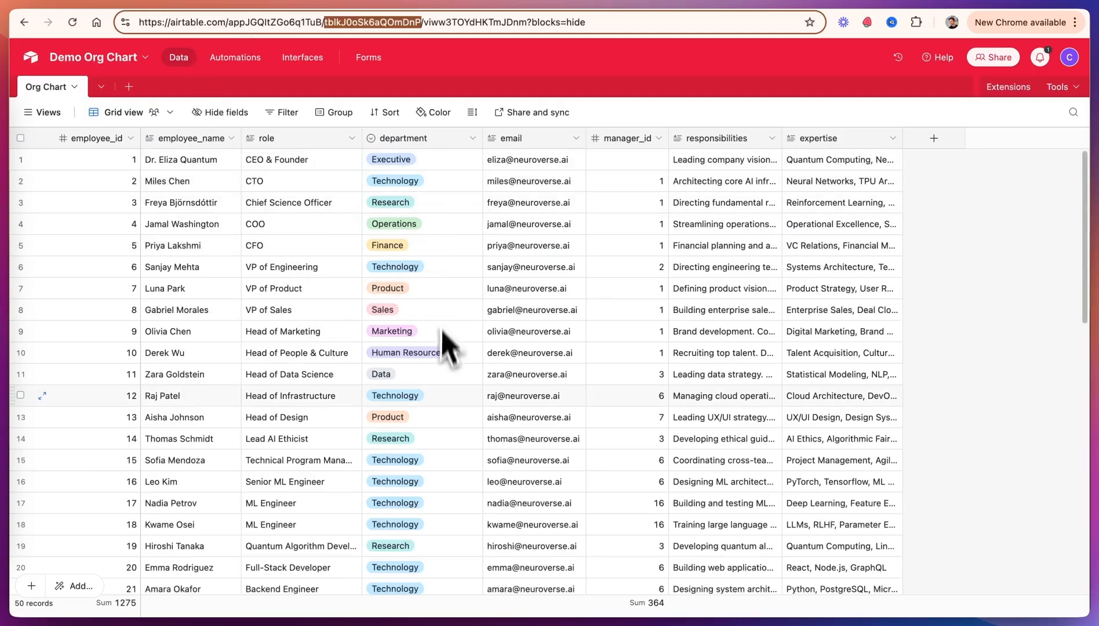
{"action": "scroll", "coordinate": [447, 347], "scroll_direction": "down", "scroll_amount": 3}
{"action": "scroll", "coordinate": [446, 406], "scroll_direction": "down", "scroll_amount": 15}
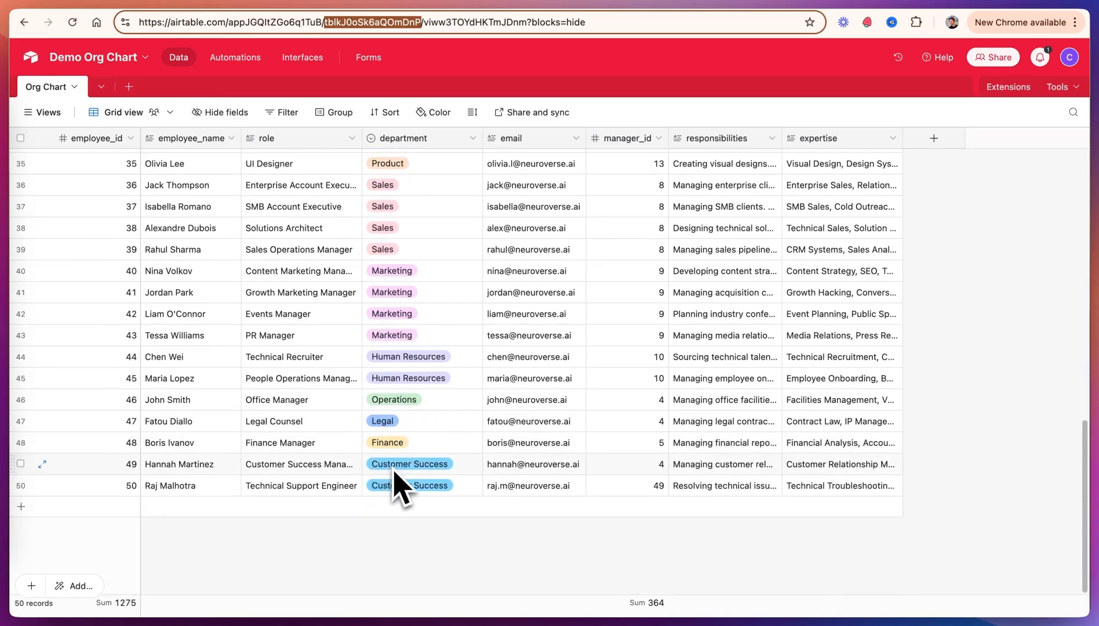
{"action": "left_click_drag", "start_coordinate": [225, 463], "coordinate": [205, 482]}
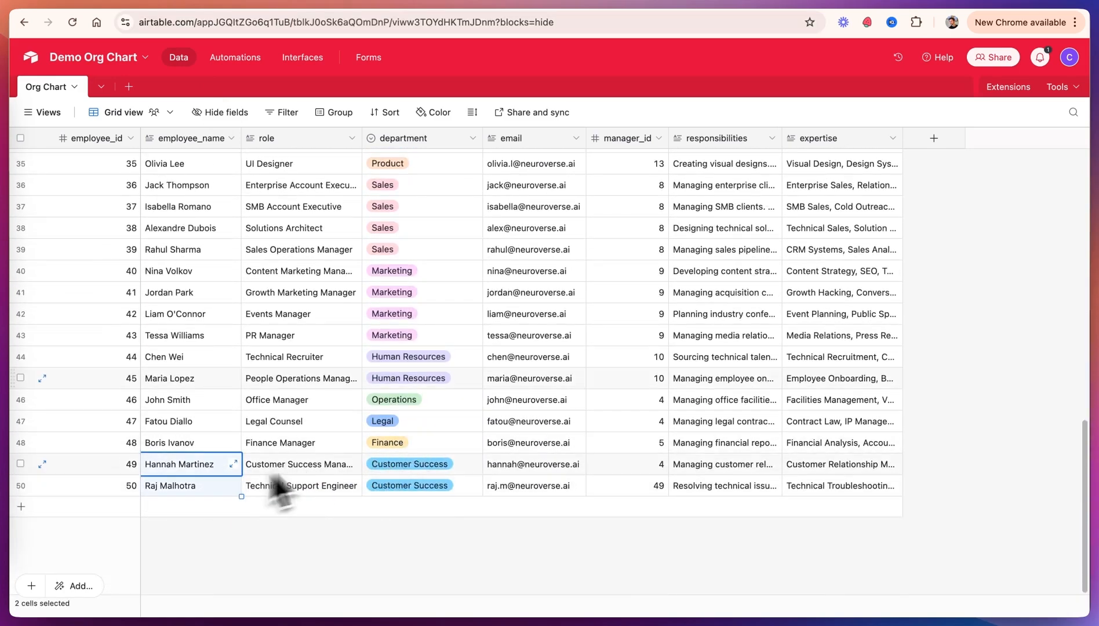
{"action": "key", "text": "ctrl+Tab"}
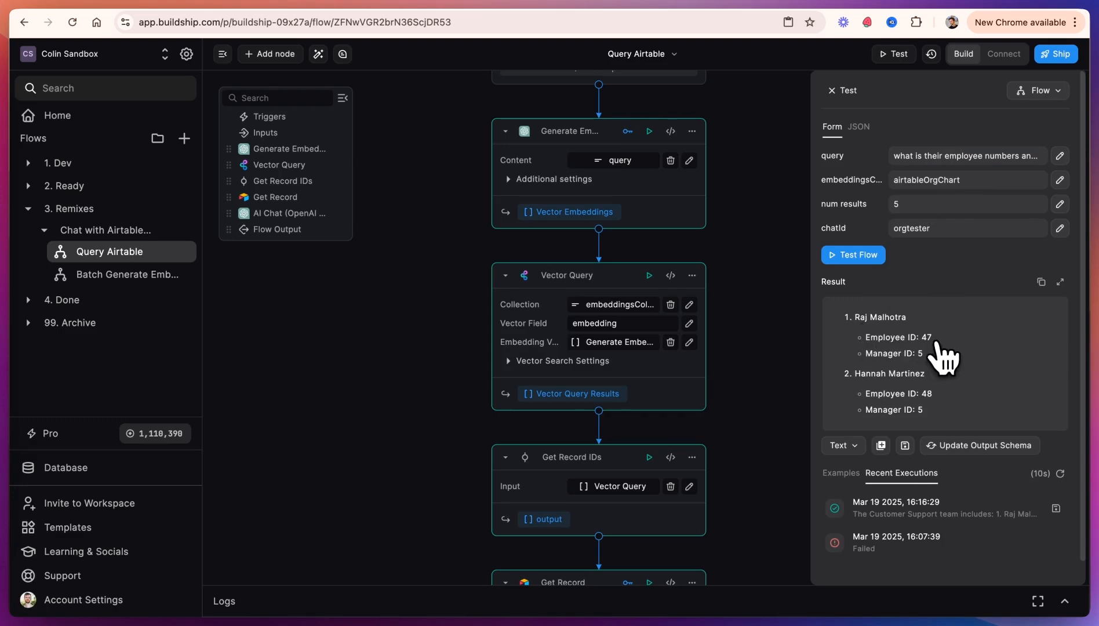
Step: Review the test result for the follow-up question about employee numbers
{"action": "scroll", "coordinate": [944, 392], "scroll_direction": "down", "scroll_amount": 1}
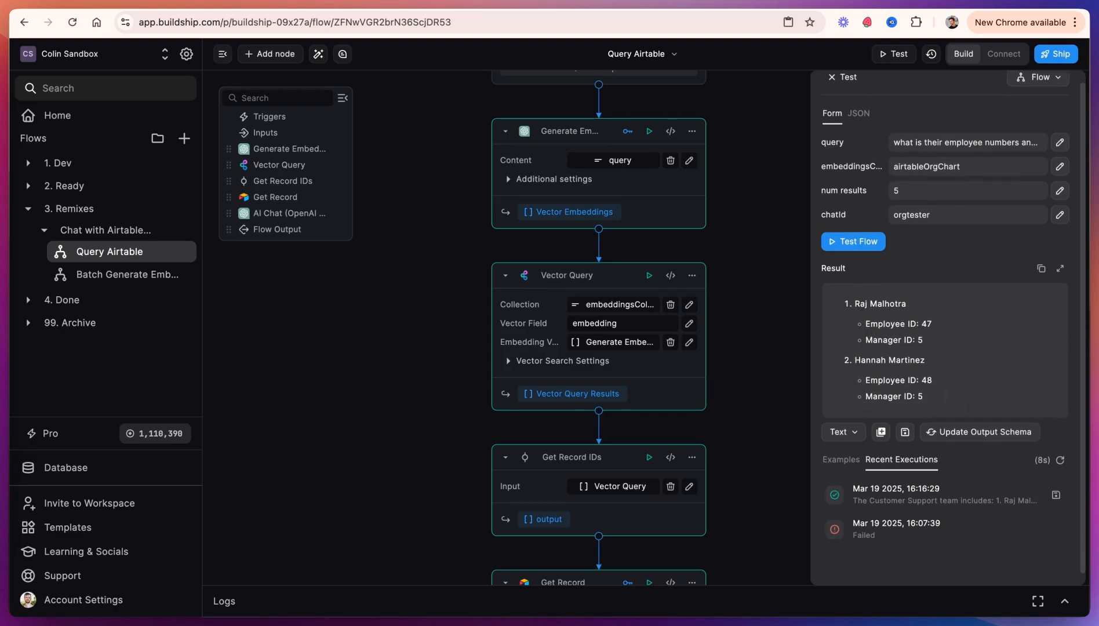
{"action": "scroll", "coordinate": [946, 395], "scroll_direction": "up", "scroll_amount": 1}
{"action": "scroll", "coordinate": [597, 329], "scroll_direction": "up", "scroll_amount": 5}
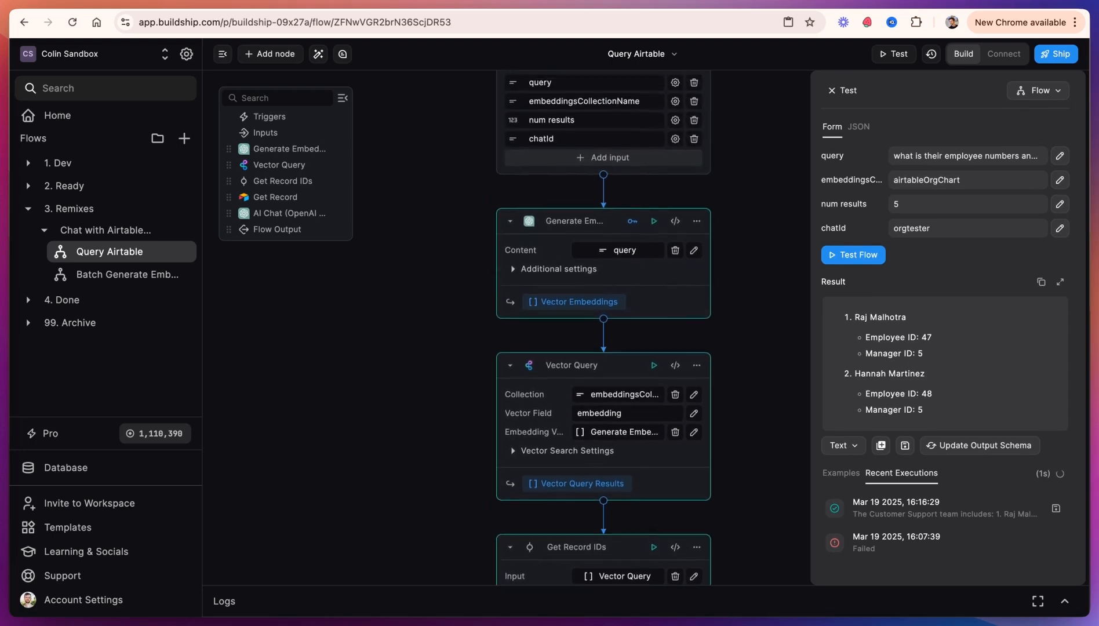
{"action": "scroll", "coordinate": [774, 375], "scroll_direction": "left", "scroll_amount": 2}
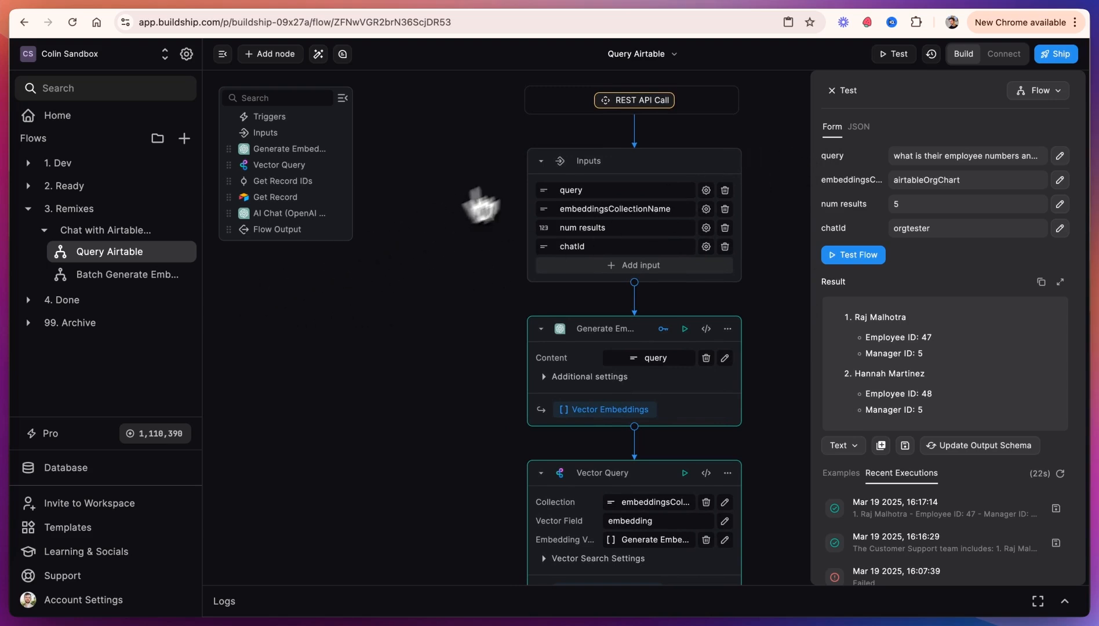
Step: Connect the Query Airtable flow's REST API Call trigger and ship the flow
{"action": "left_click", "coordinate": [655, 103]}
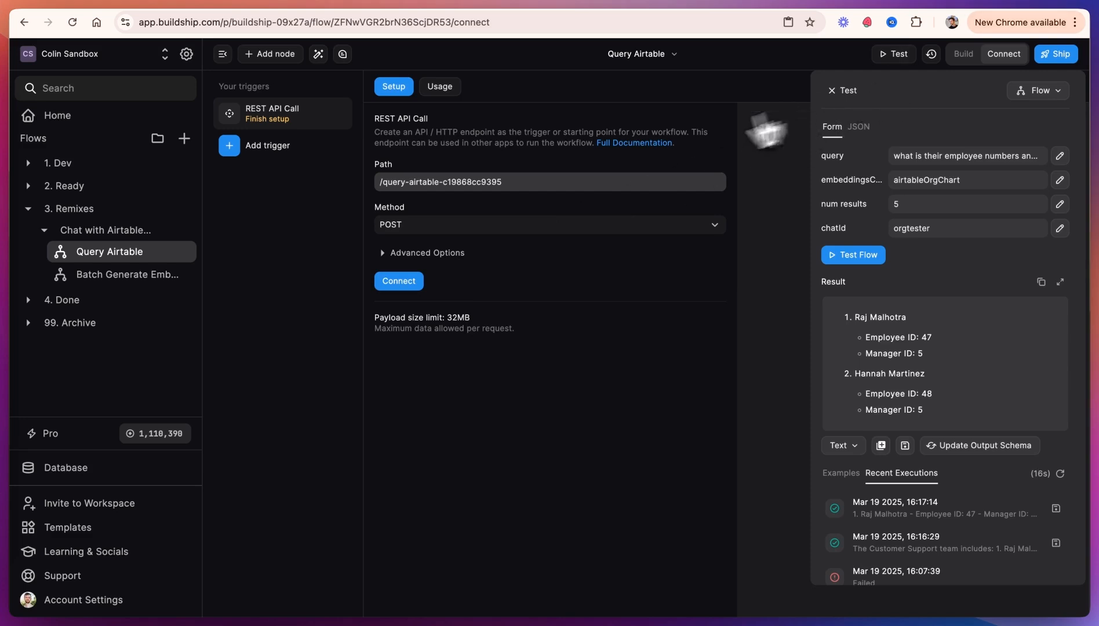
{"action": "left_click", "coordinate": [422, 280]}
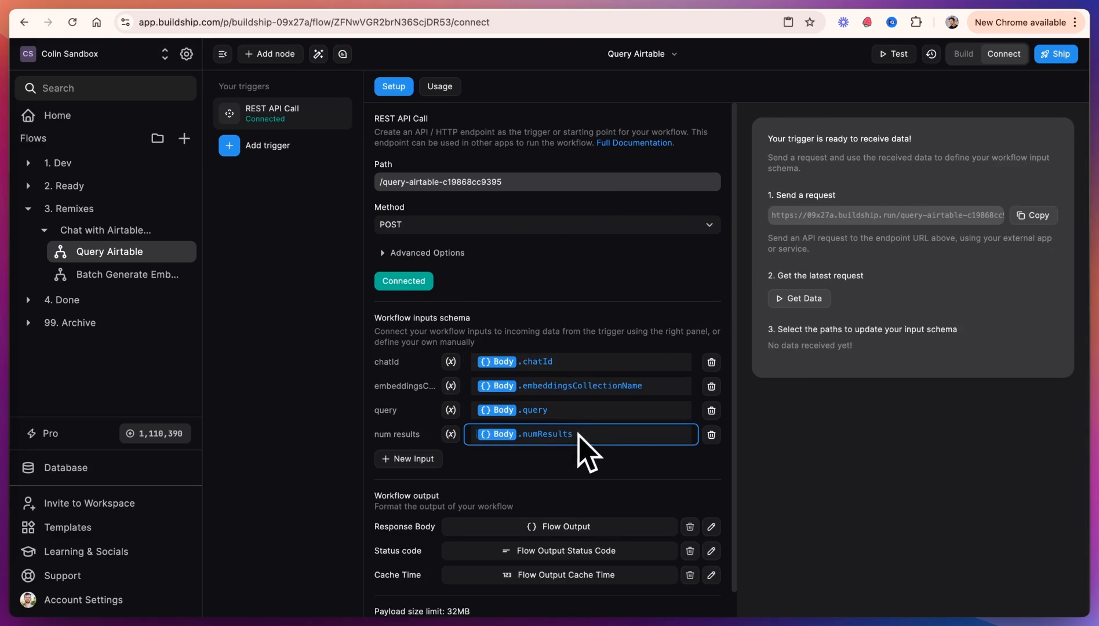
{"action": "left_click", "coordinate": [1054, 53]}
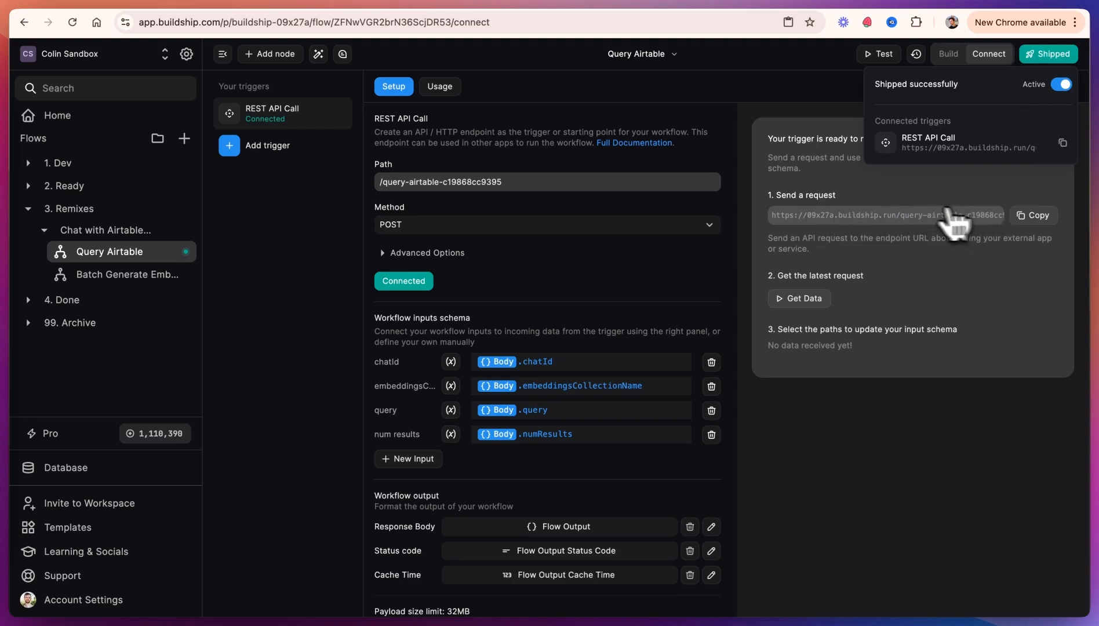
Step: Connect the Batch Generate Embeddings flow's REST API Call trigger and ship that flow
{"action": "left_click", "coordinate": [131, 277]}
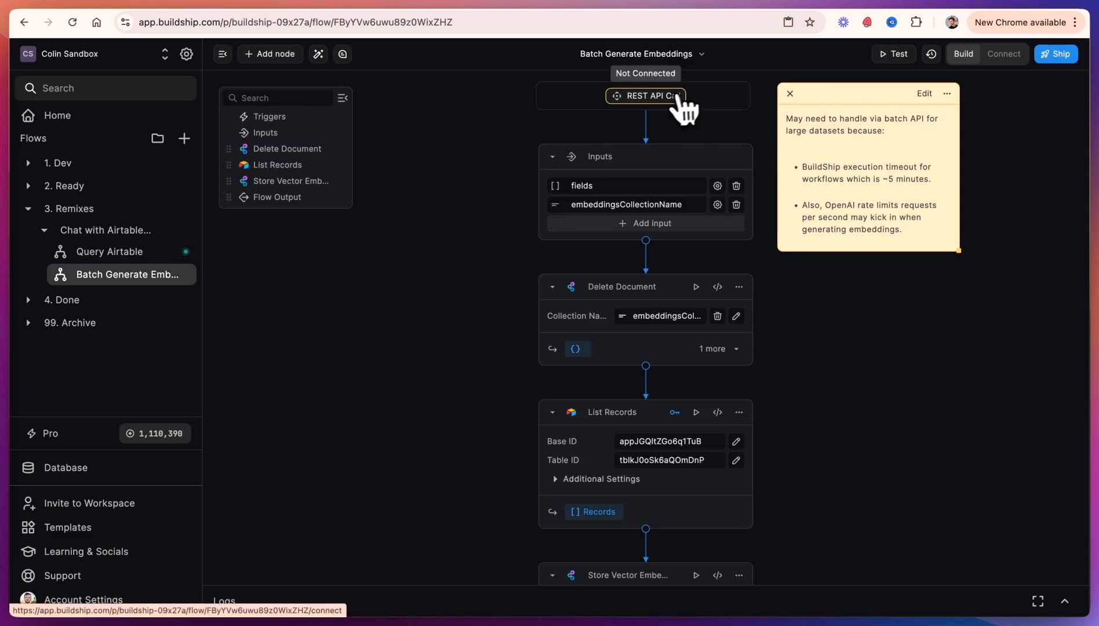
{"action": "left_click", "coordinate": [683, 100]}
{"action": "left_click", "coordinate": [407, 282]}
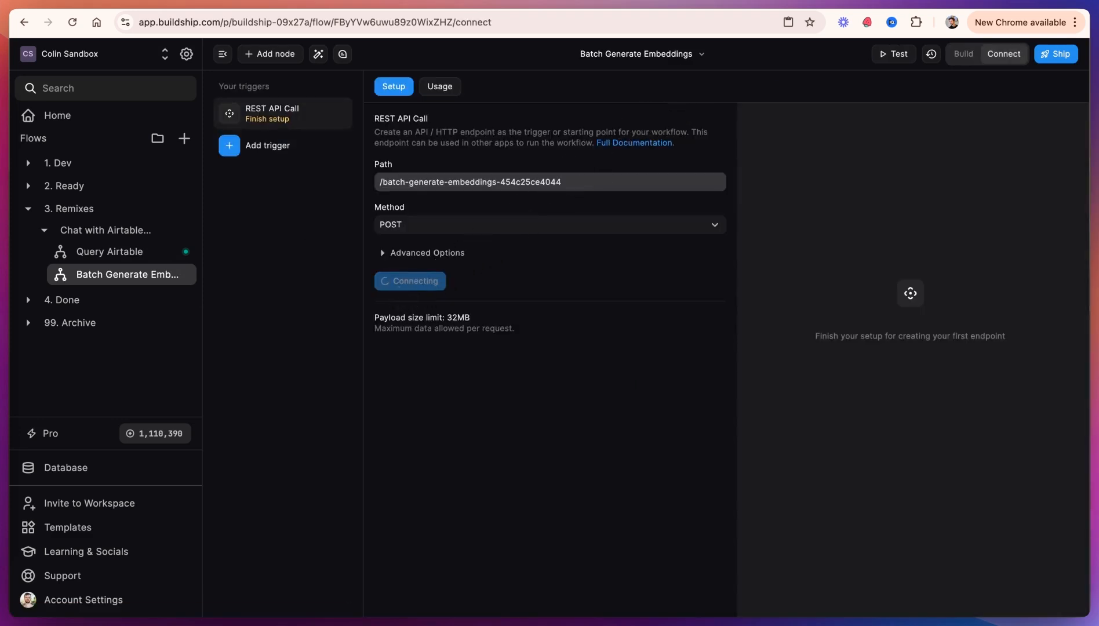
{"action": "left_click", "coordinate": [1057, 57]}
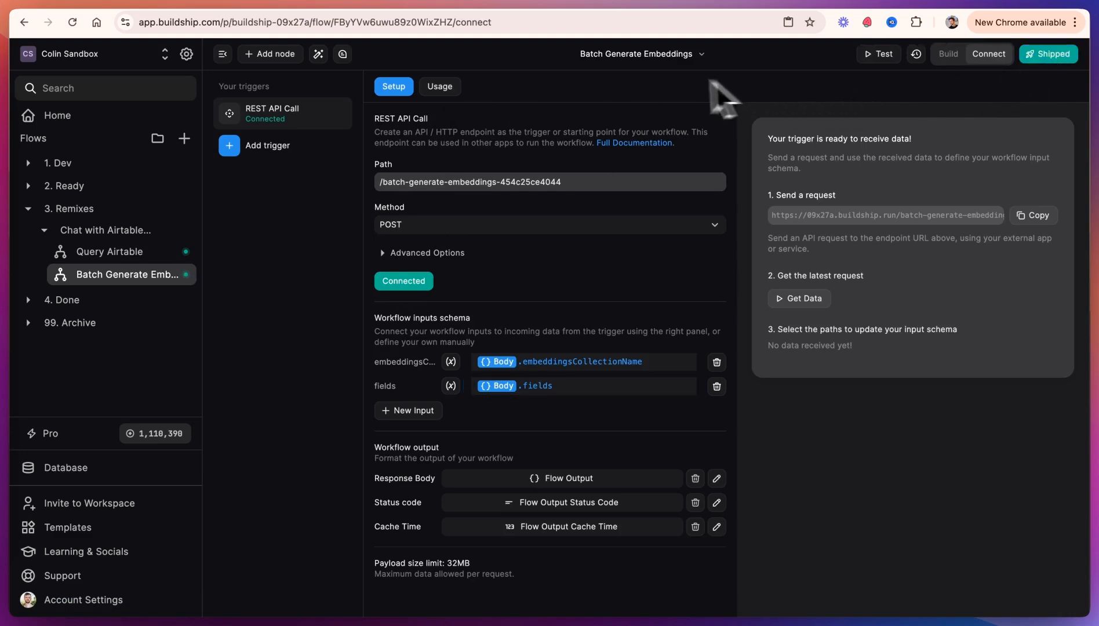
Step: Open the endpoint's usage details and copy the AI handoff prompt
{"action": "left_click", "coordinate": [445, 92]}
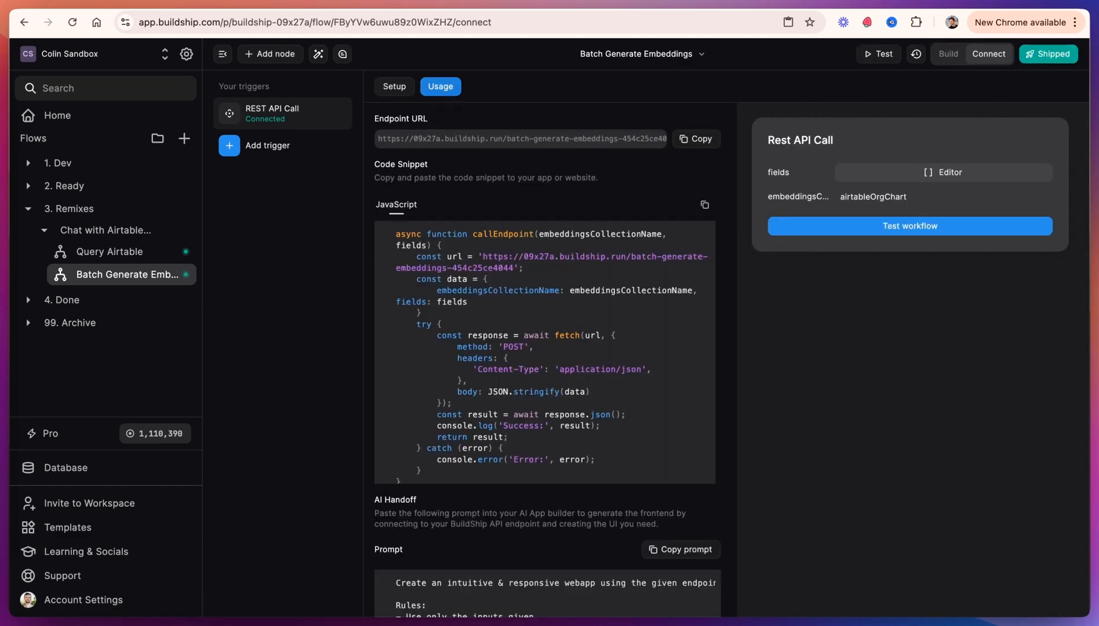
{"action": "scroll", "coordinate": [550, 377], "scroll_direction": "down", "scroll_amount": 1}
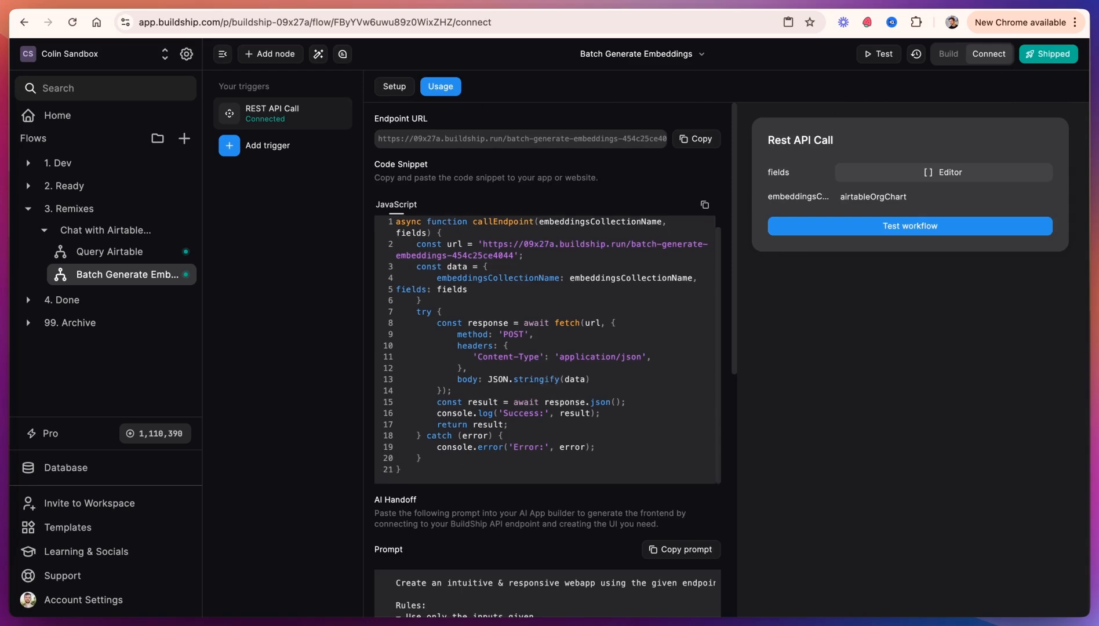
{"action": "scroll", "coordinate": [536, 510], "scroll_direction": "down", "scroll_amount": 10}
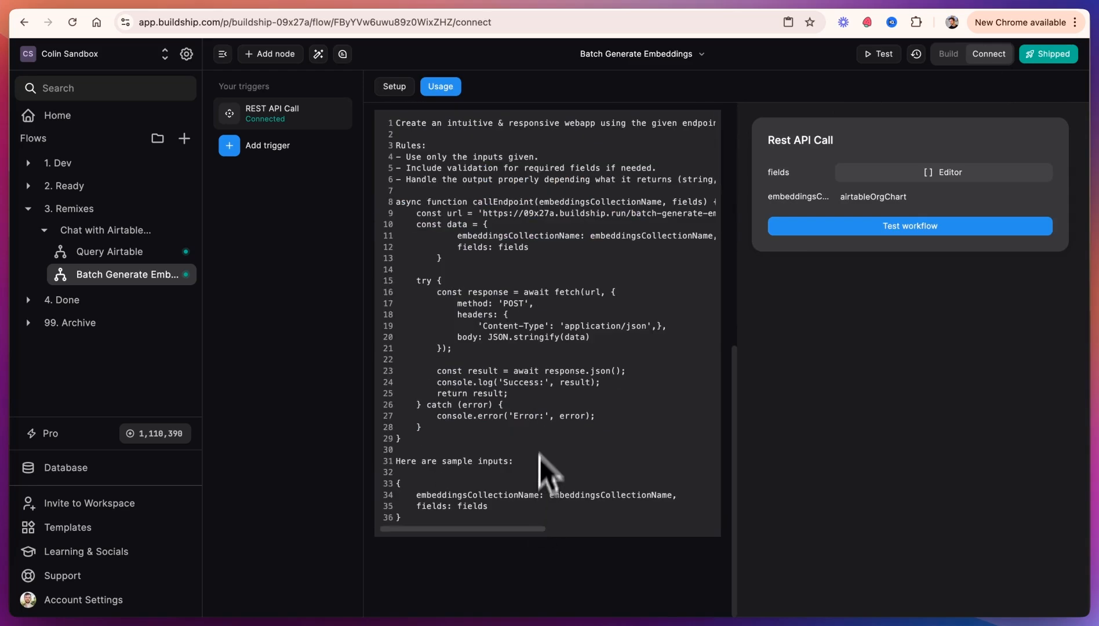
{"action": "scroll", "coordinate": [556, 347], "scroll_direction": "up", "scroll_amount": 3}
{"action": "left_click", "coordinate": [660, 139]}
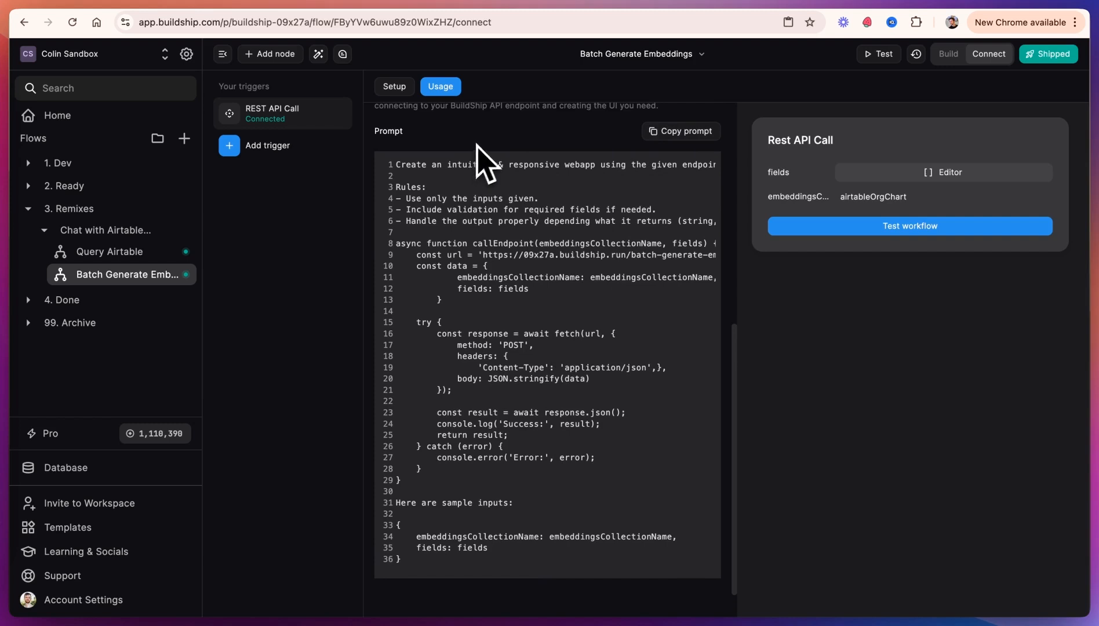
Step: Switch to Lovable and paste the Batch Generate Embeddings handoff prompt into the app prompt box
{"action": "left_click", "coordinate": [571, 13]}
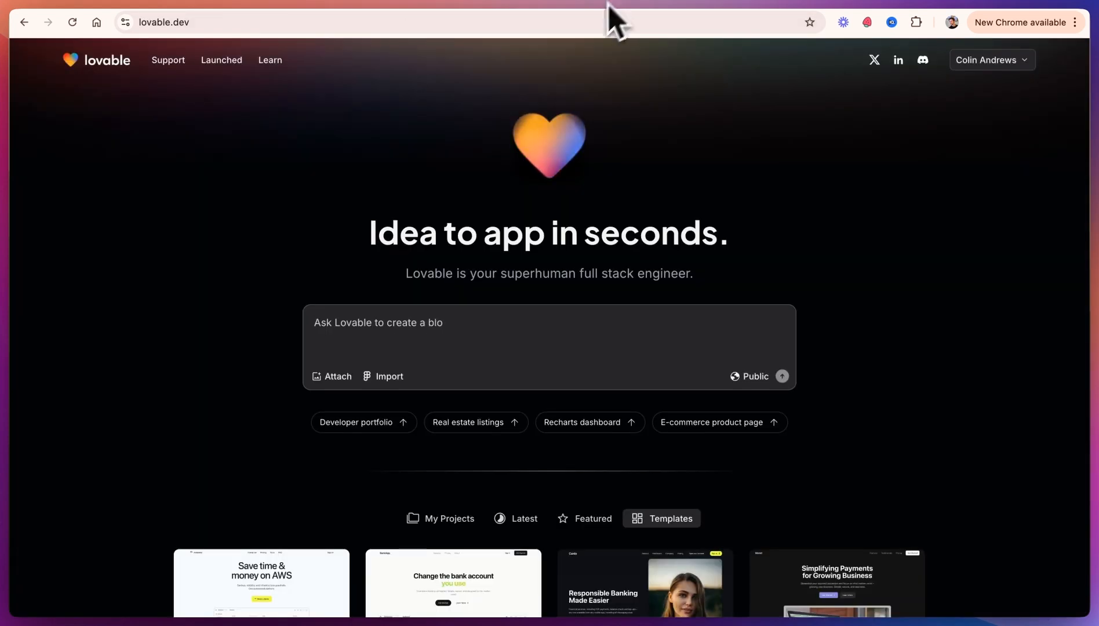
{"action": "left_click", "coordinate": [346, 324]}
{"action": "key", "text": "super+v"}
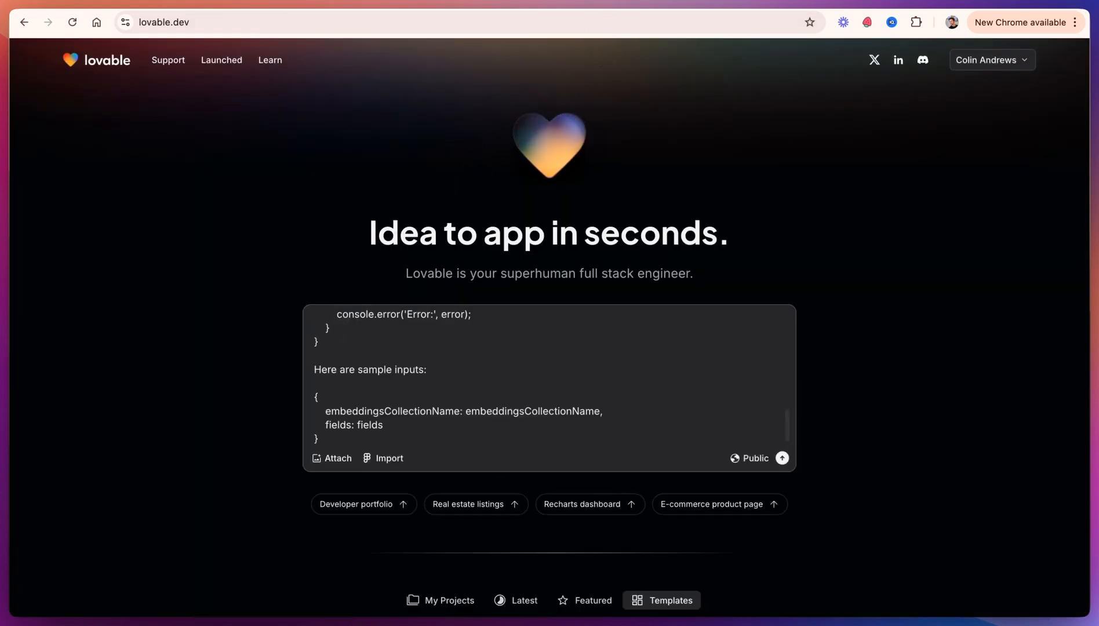
{"action": "scroll", "coordinate": [550, 376], "scroll_direction": "up", "scroll_amount": 7}
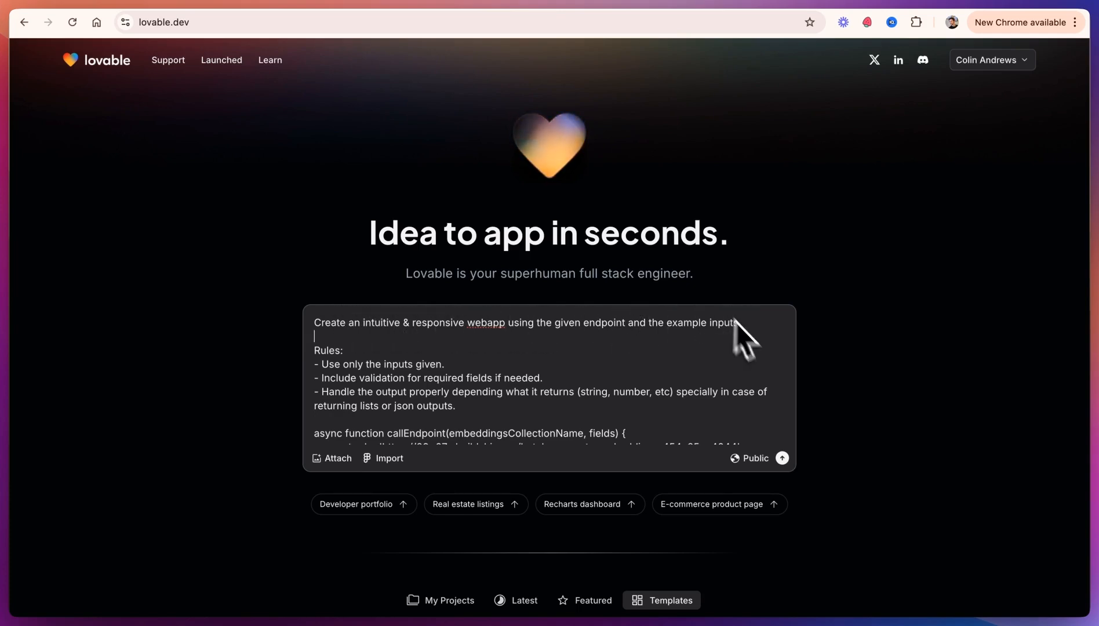
Step: Back in BuildShip, open the Query Airtable flow's endpoint usage details and copy its AI handoff prompt
{"action": "left_click", "coordinate": [317, 3]}
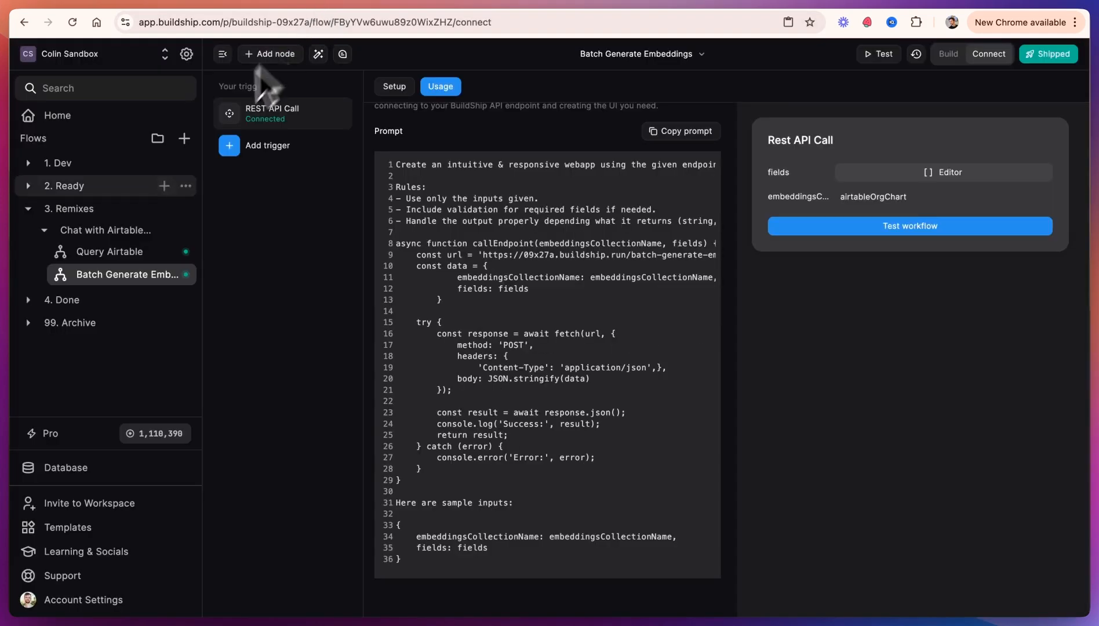
{"action": "left_click", "coordinate": [140, 251]}
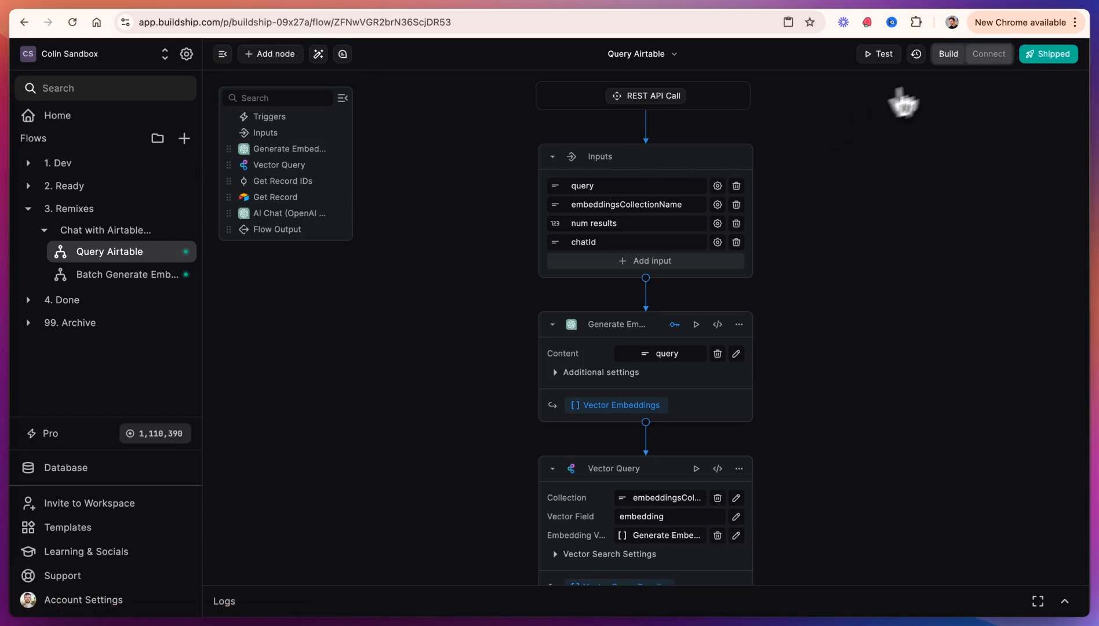
{"action": "left_click", "coordinate": [988, 53]}
{"action": "left_click", "coordinate": [442, 87]}
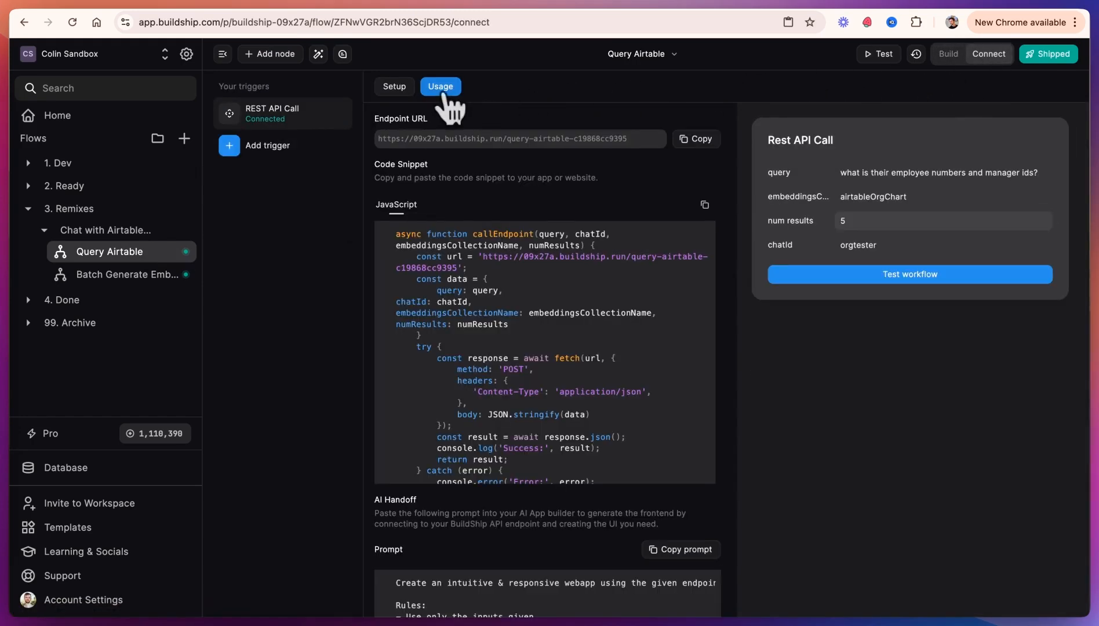
{"action": "scroll", "coordinate": [521, 371], "scroll_direction": "down", "scroll_amount": 10}
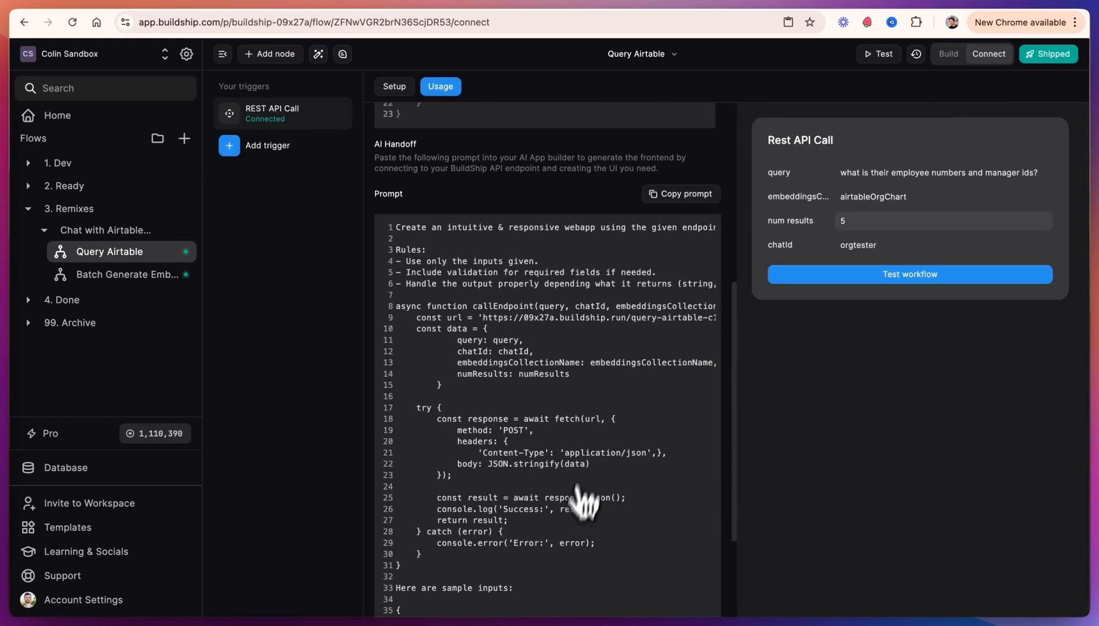
{"action": "left_click", "coordinate": [686, 197]}
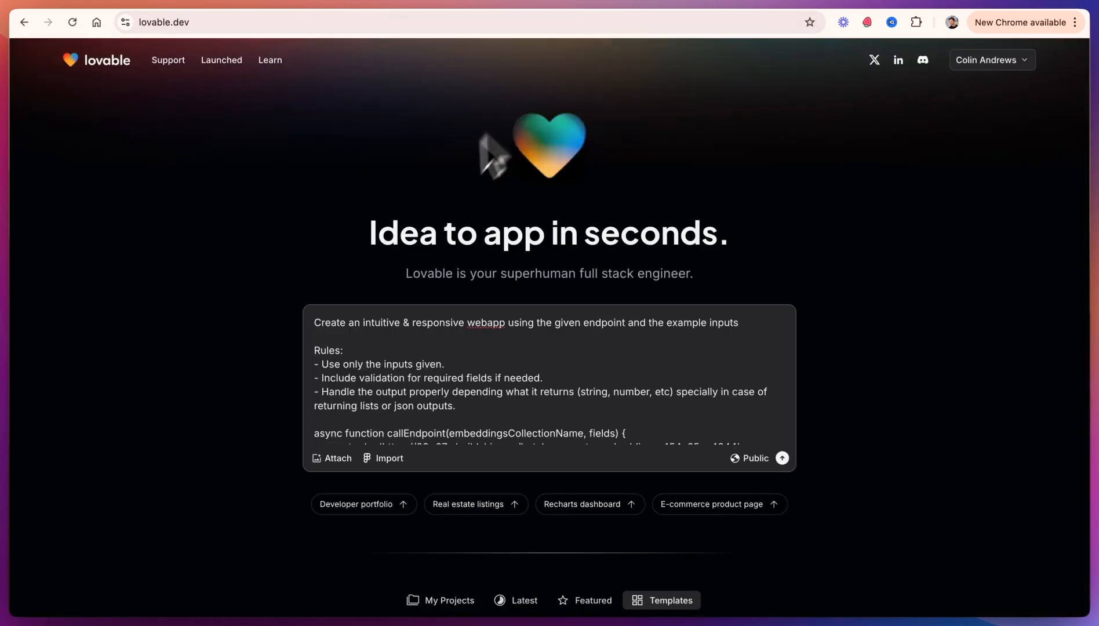
Step: Paste the Query Airtable prompt above the existing one in Lovable and change its opening to "example inputs & outputs"
{"action": "left_click", "coordinate": [316, 322]}
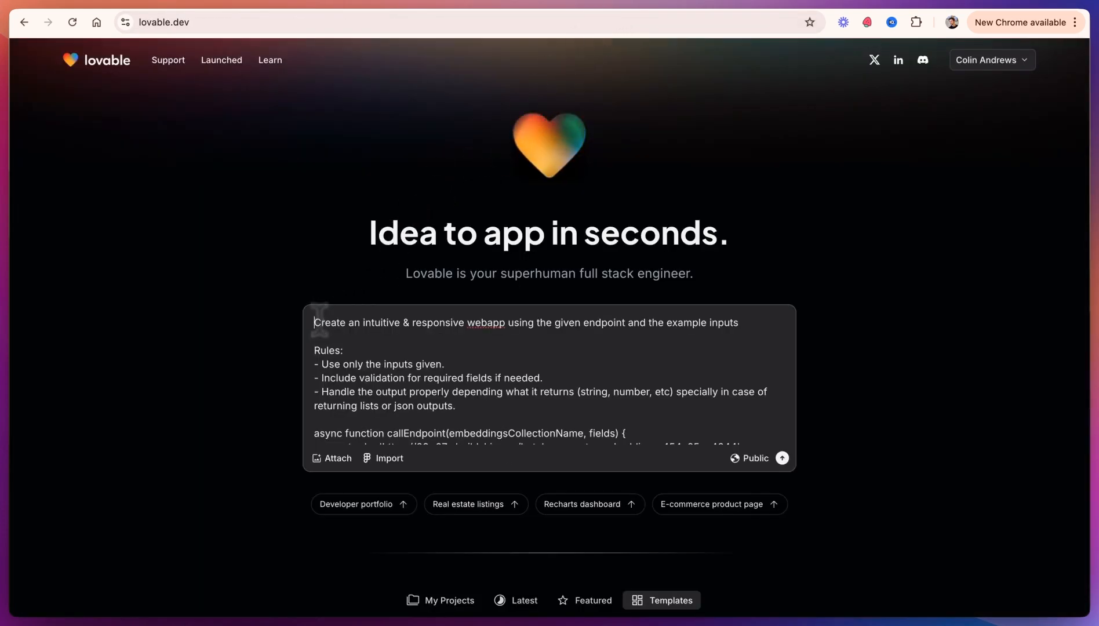
{"action": "key", "text": "Return"}
{"action": "key", "text": "Return"}
{"action": "key", "text": "Return"}
{"action": "key", "text": "Return"}
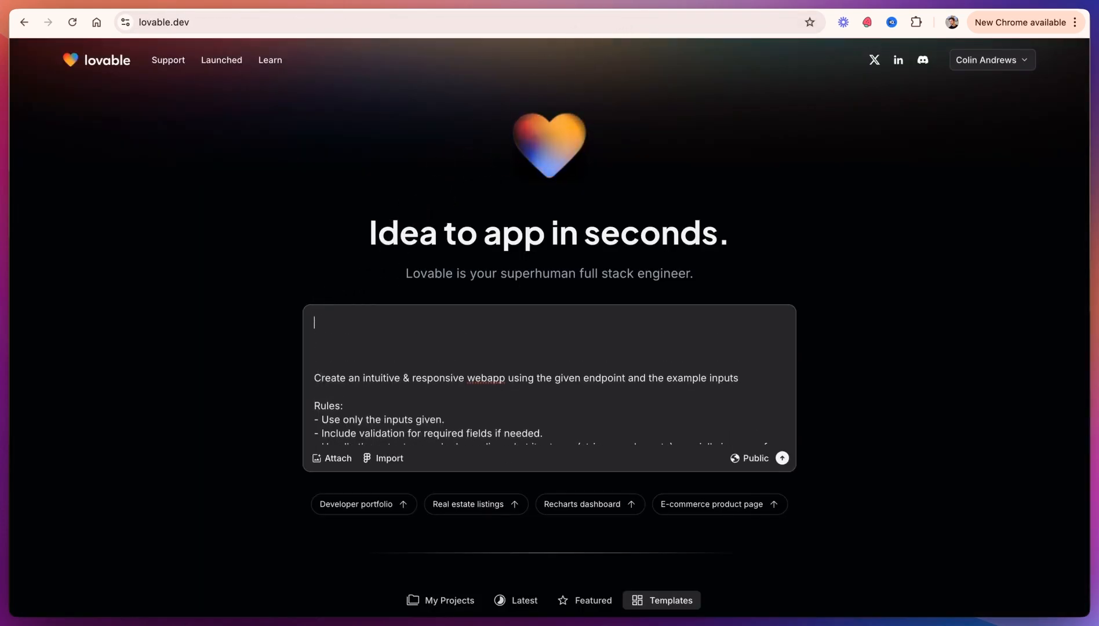
{"action": "key", "text": "super+v"}
{"action": "scroll", "coordinate": [404, 335], "scroll_direction": "up", "scroll_amount": 10}
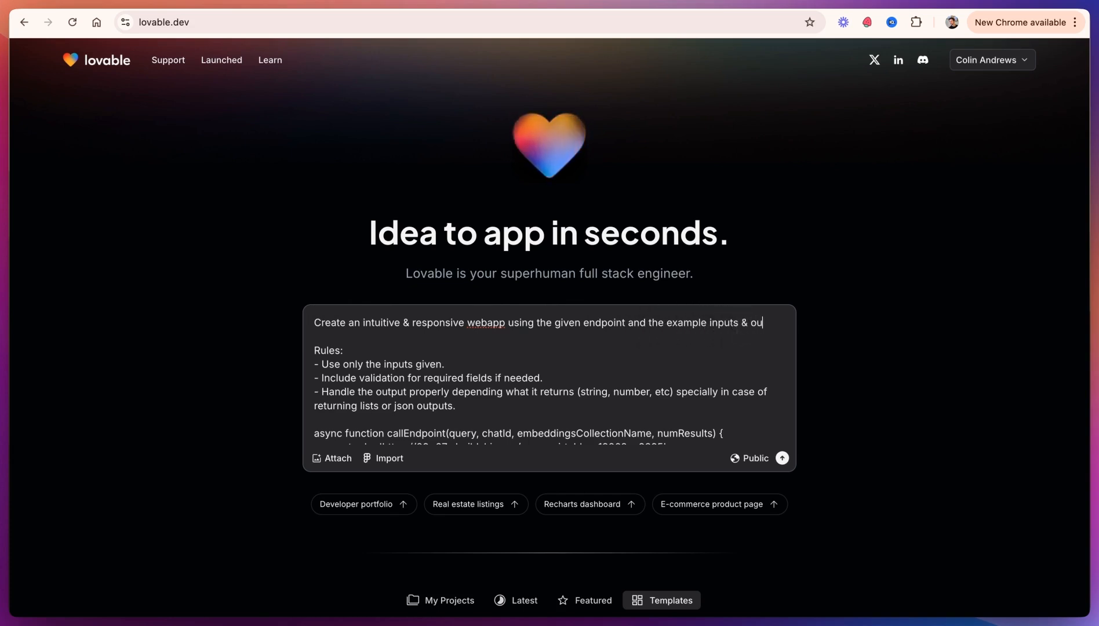
{"action": "type", "text": "tputs"}
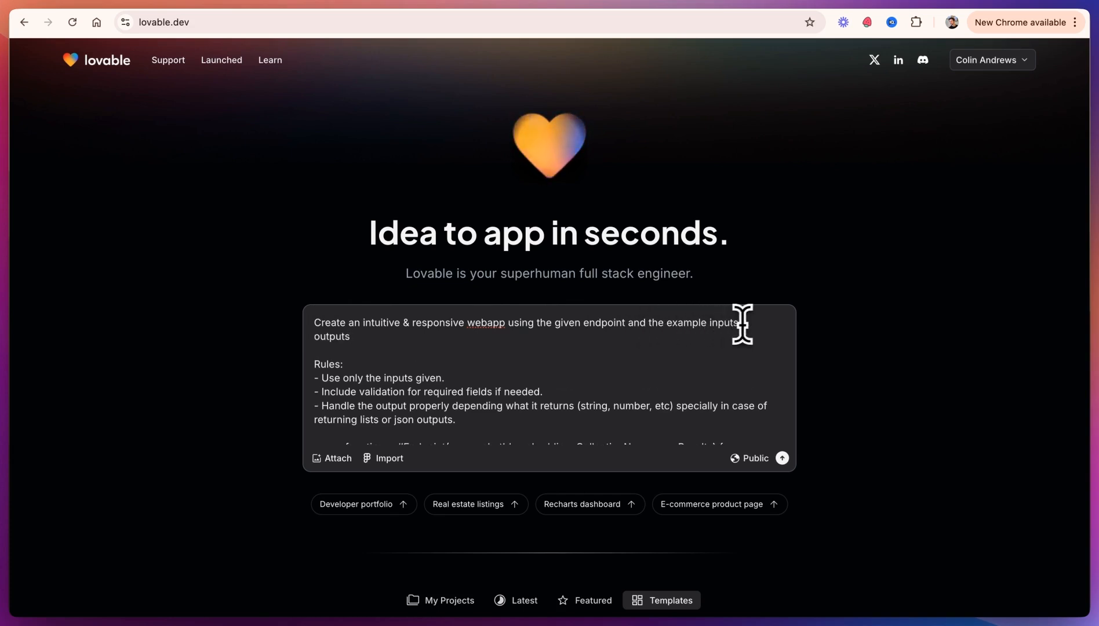
Step: Add "for the outputs, expect a string in the response which is the chatbot response." after the query prompt's sample inputs
{"action": "scroll", "coordinate": [609, 347], "scroll_direction": "down", "scroll_amount": 2}
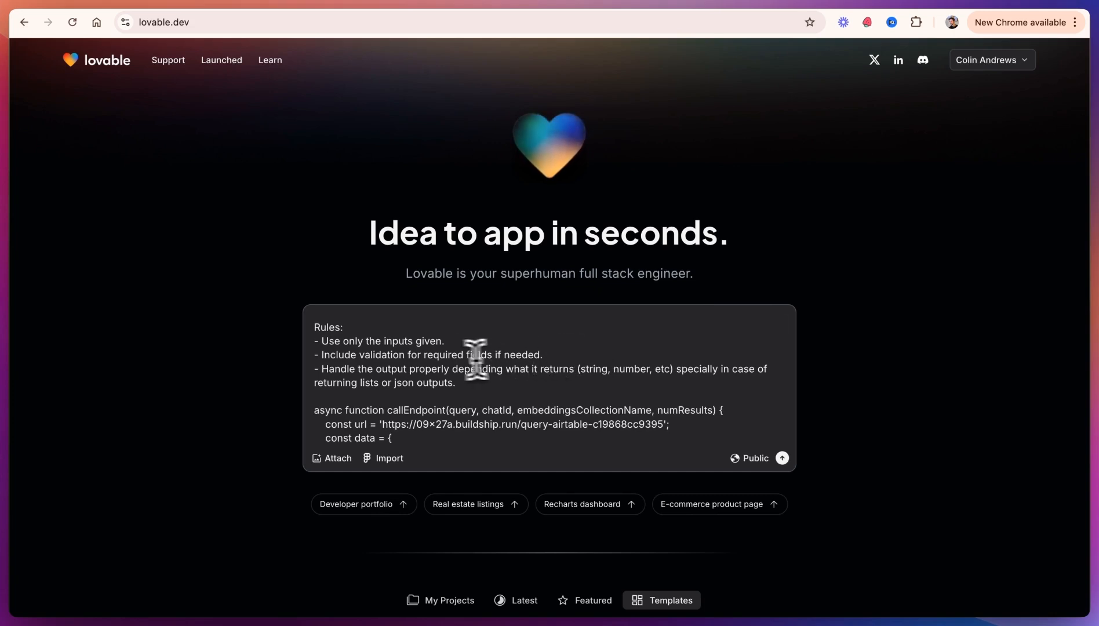
{"action": "scroll", "coordinate": [438, 371], "scroll_direction": "down", "scroll_amount": 10}
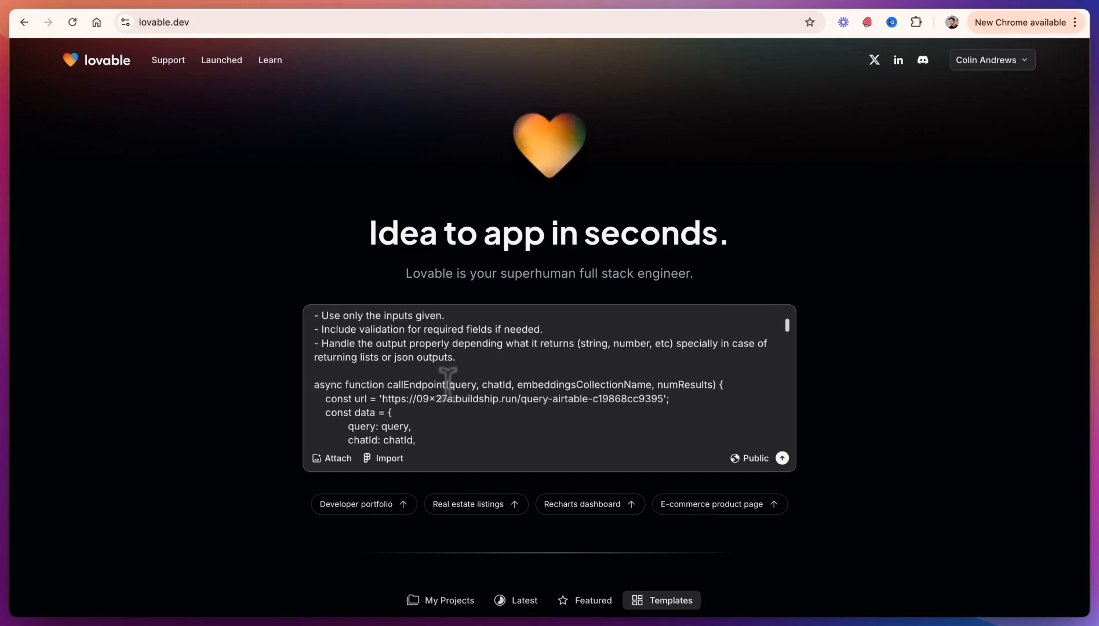
{"action": "scroll", "coordinate": [448, 385], "scroll_direction": "down", "scroll_amount": 1}
{"action": "scroll", "coordinate": [452, 354], "scroll_direction": "up", "scroll_amount": 10}
{"action": "scroll", "coordinate": [409, 357], "scroll_direction": "down", "scroll_amount": 5}
{"action": "scroll", "coordinate": [410, 357], "scroll_direction": "down", "scroll_amount": 8}
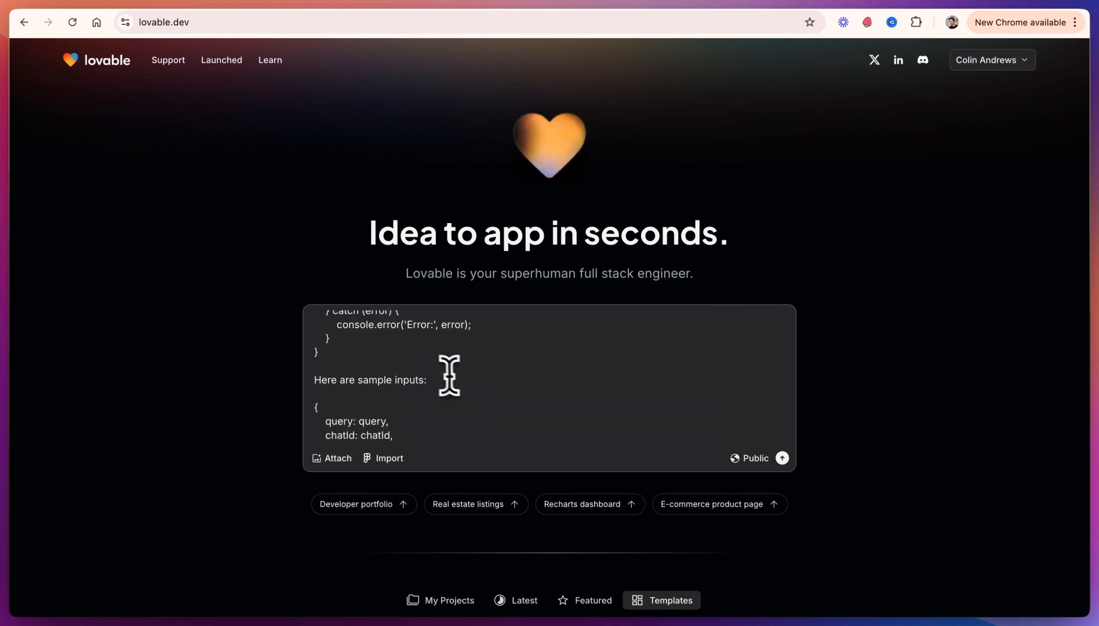
{"action": "scroll", "coordinate": [417, 366], "scroll_direction": "down", "scroll_amount": 3}
{"action": "key", "text": "shift+Return"}
{"action": "key", "text": "shift+Return"}
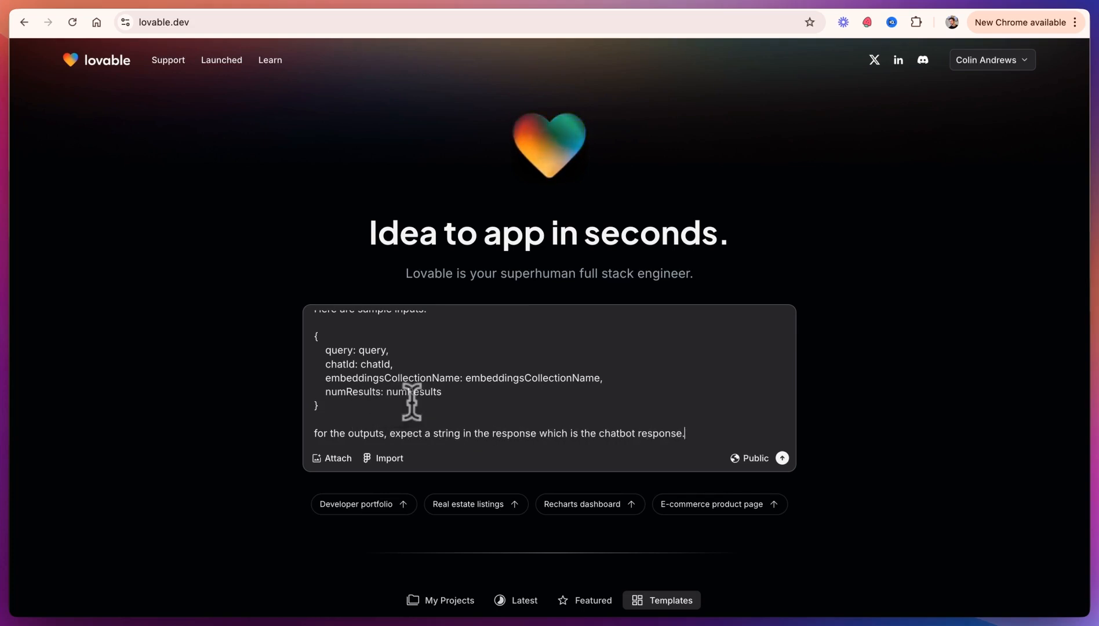
{"action": "key", "text": "shift+Return"}
{"action": "key", "text": "shift+Return"}
{"action": "key", "text": "super+v"}
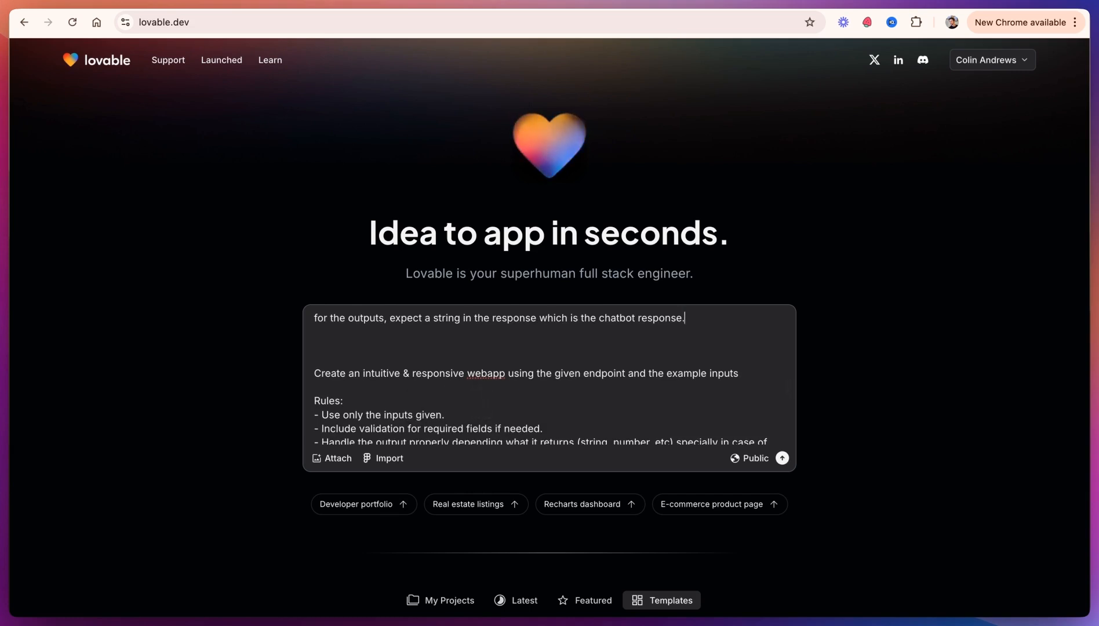
Step: Append "the output will just be a confirmation of success, so don't worry about it." after the embeddings prompt's sample inputs
{"action": "scroll", "coordinate": [477, 406], "scroll_direction": "down", "scroll_amount": 10}
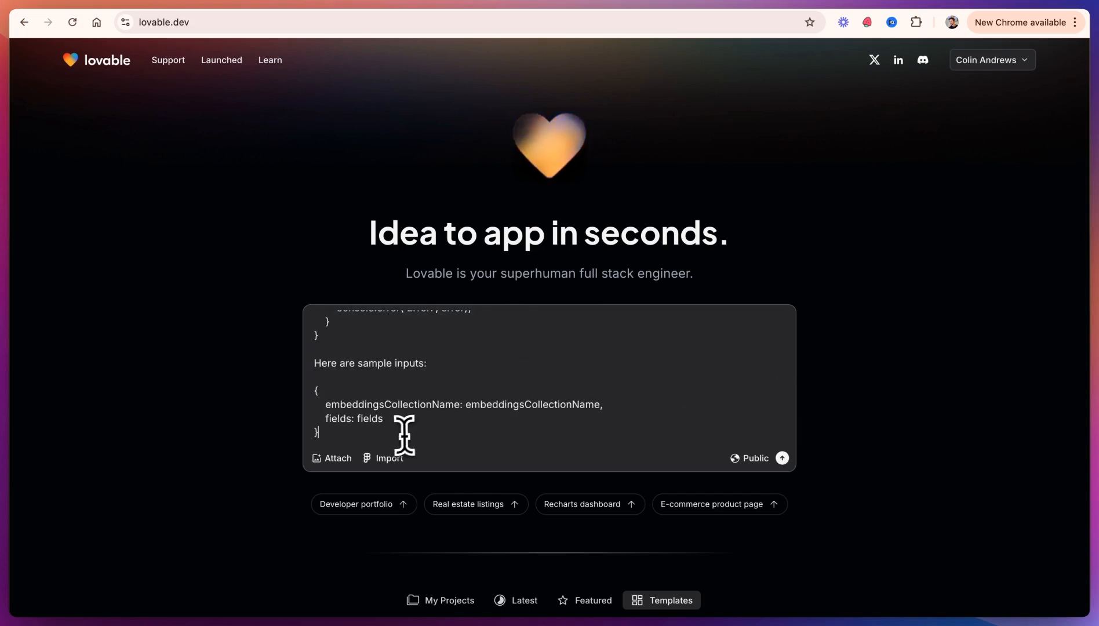
{"action": "key", "text": "shift+Return"}
{"action": "type", "text": "the output will just be a confirmation of success, so don't worry about it."}
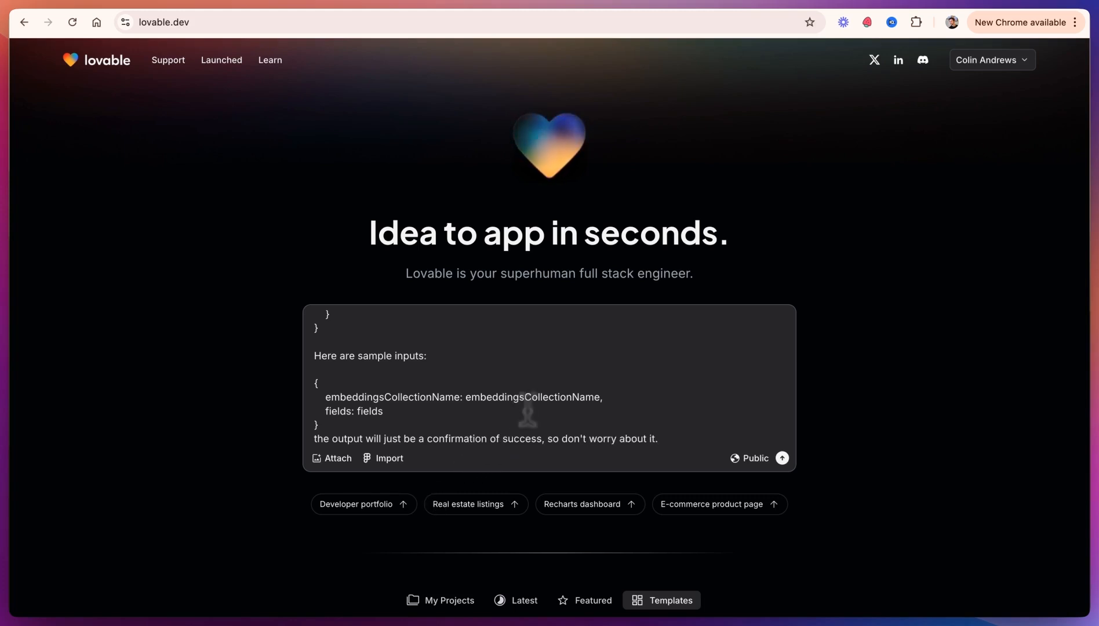
Step: Replace the word "webapp" with "chatbot" in the prompt's first line
{"action": "scroll", "coordinate": [526, 413], "scroll_direction": "up", "scroll_amount": 15}
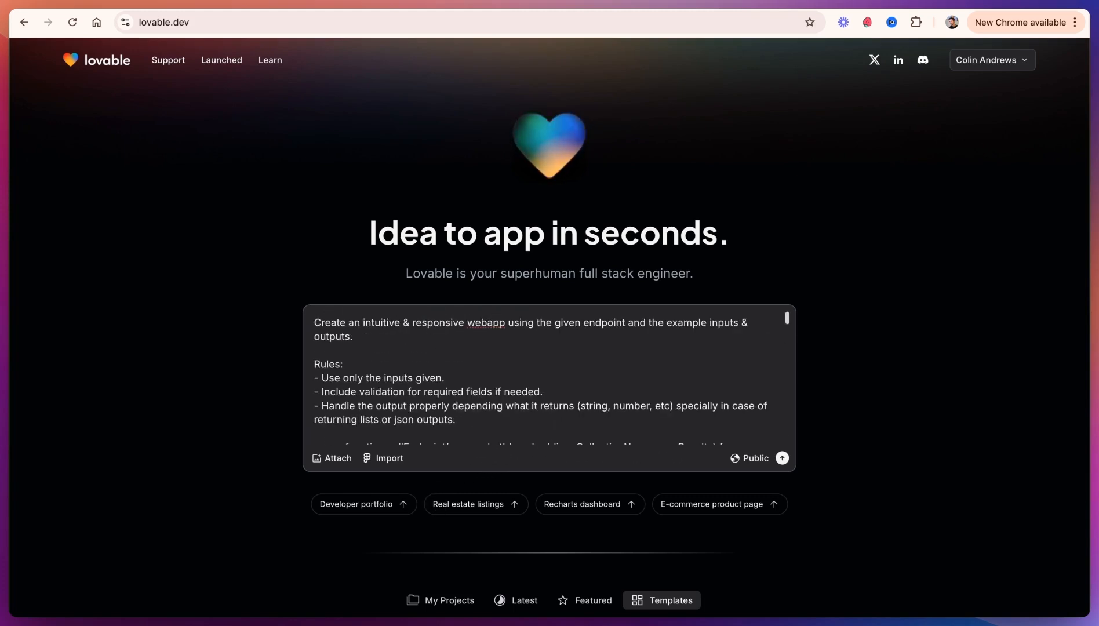
{"action": "double_click", "coordinate": [471, 323]}
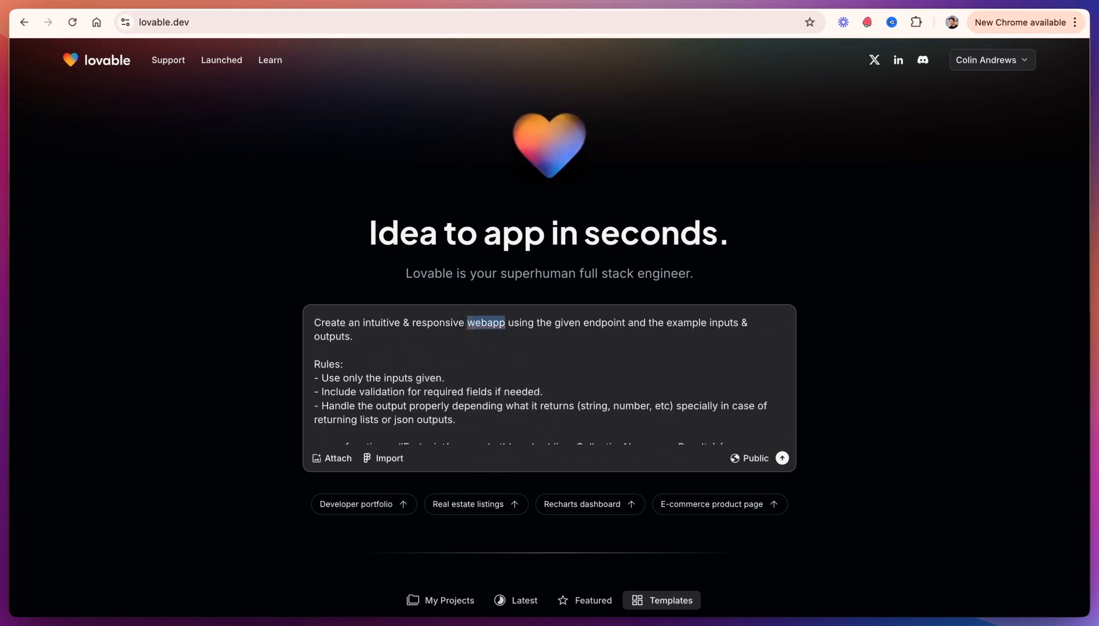
{"action": "type", "text": "chatbot"}
Step: Rewrite the embeddings prompt's opening as "Add a button at the top of the page which is used to refresh the data in the background"
{"action": "scroll", "coordinate": [471, 324], "scroll_direction": "down", "scroll_amount": 5}
{"action": "scroll", "coordinate": [549, 374], "scroll_direction": "down", "scroll_amount": 10}
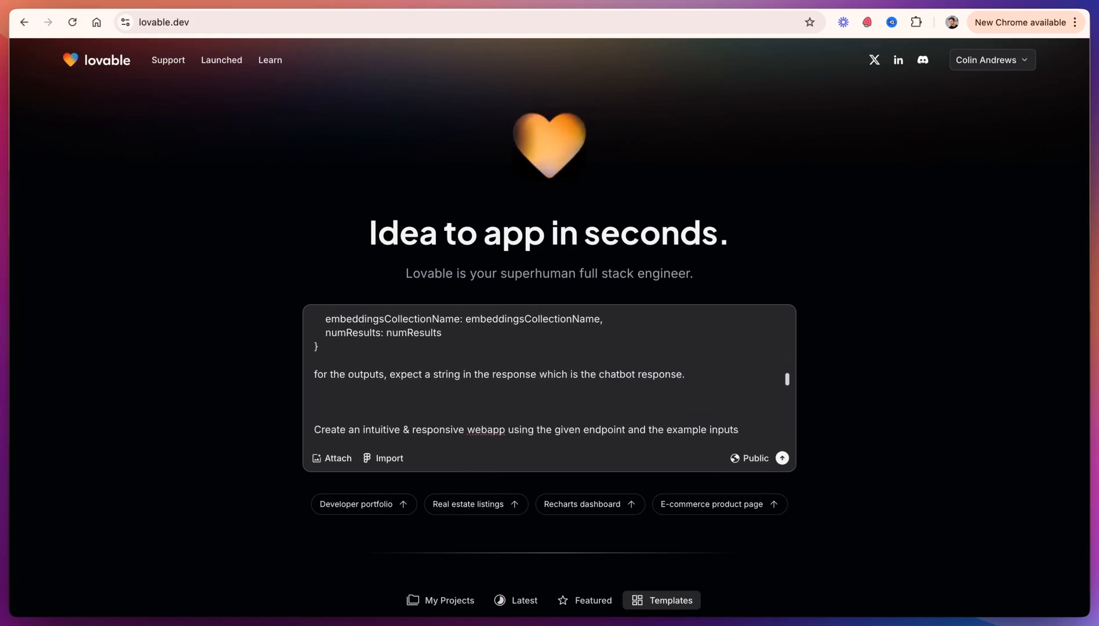
{"action": "scroll", "coordinate": [368, 331], "scroll_direction": "down", "scroll_amount": 2}
{"action": "left_click_drag", "start_coordinate": [314, 372], "coordinate": [505, 374]}
{"action": "key", "text": "BackSpace"}
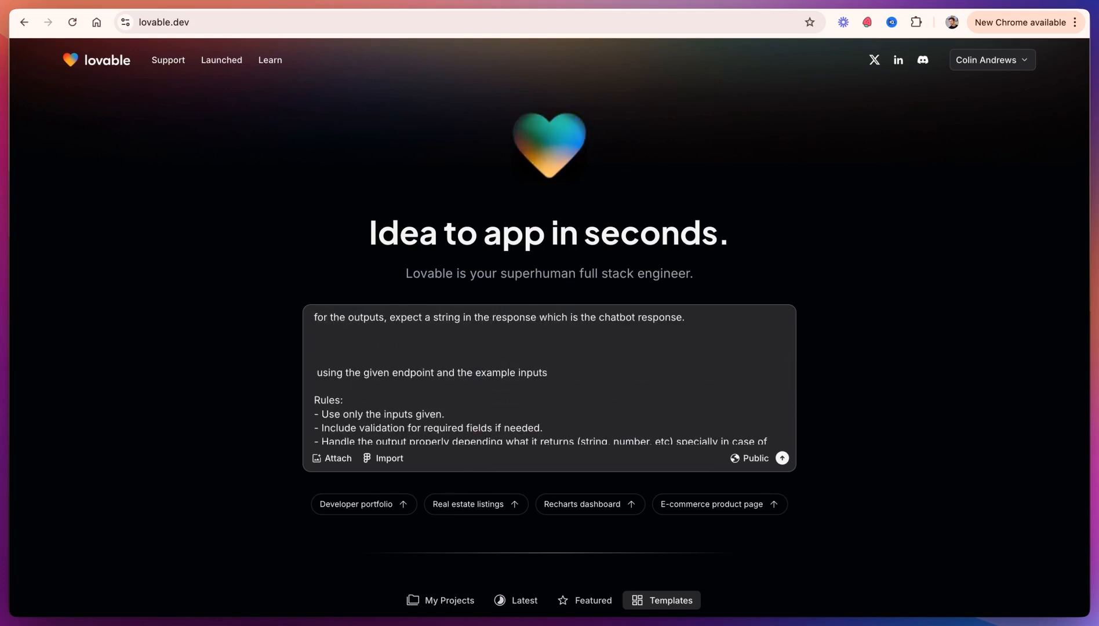
{"action": "type", "text": "top of the page which is used to refresh the data in the background"}
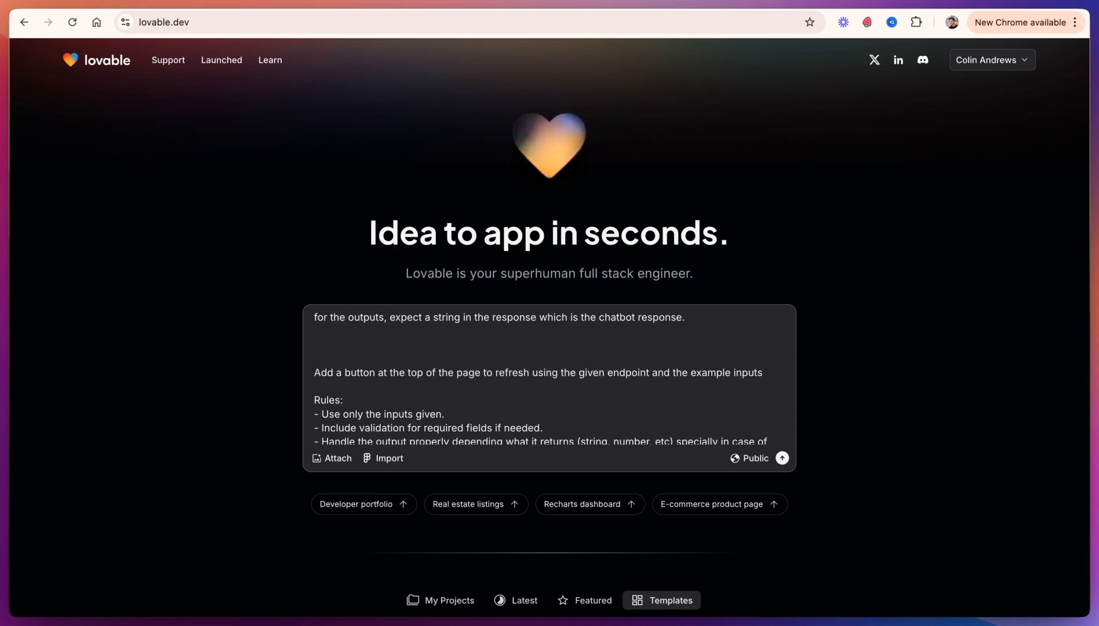
Step: Append ". It may take a long time, so wait up to 5 minutes for a response." to that sentence
{"action": "left_click", "coordinate": [499, 386]}
{"action": "type", "text": ". It may take a "}
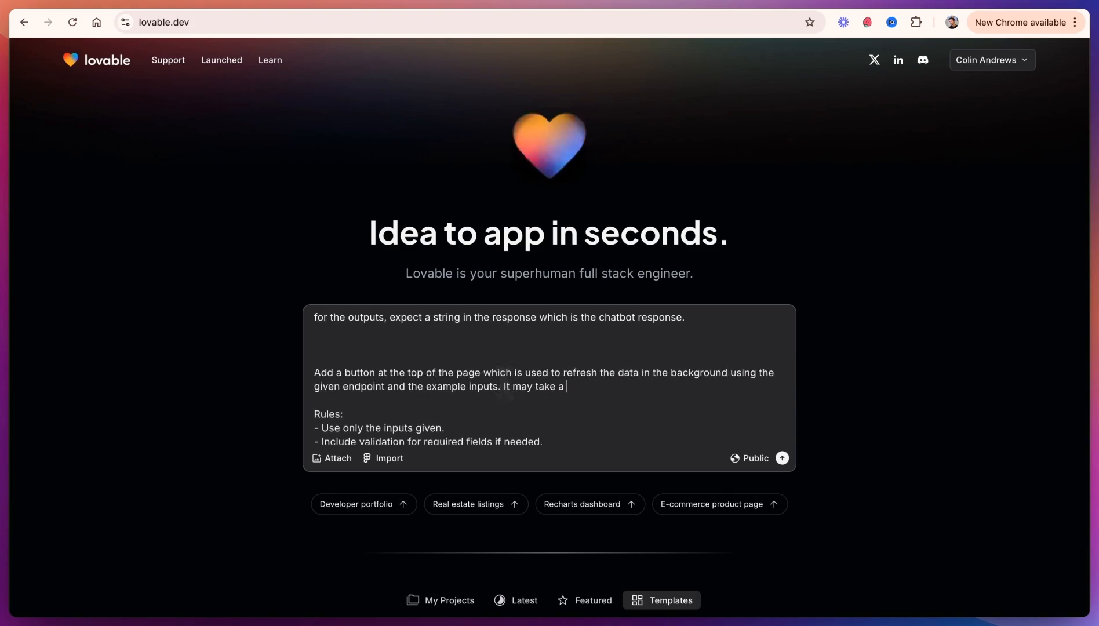
{"action": "type", "text": "long time, so wait up to 5 minutes for a response."}
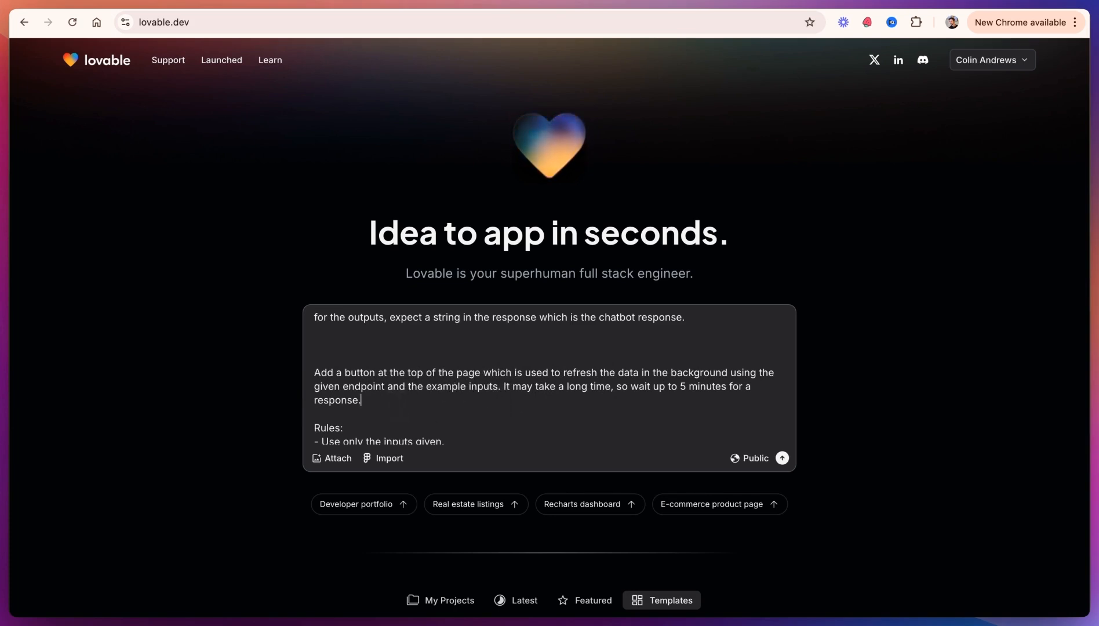
Step: Submit the combined prompt to generate the Lovable app
{"action": "scroll", "coordinate": [393, 399], "scroll_direction": "down", "scroll_amount": 3}
{"action": "left_click_drag", "start_coordinate": [662, 404], "coordinate": [520, 404]}
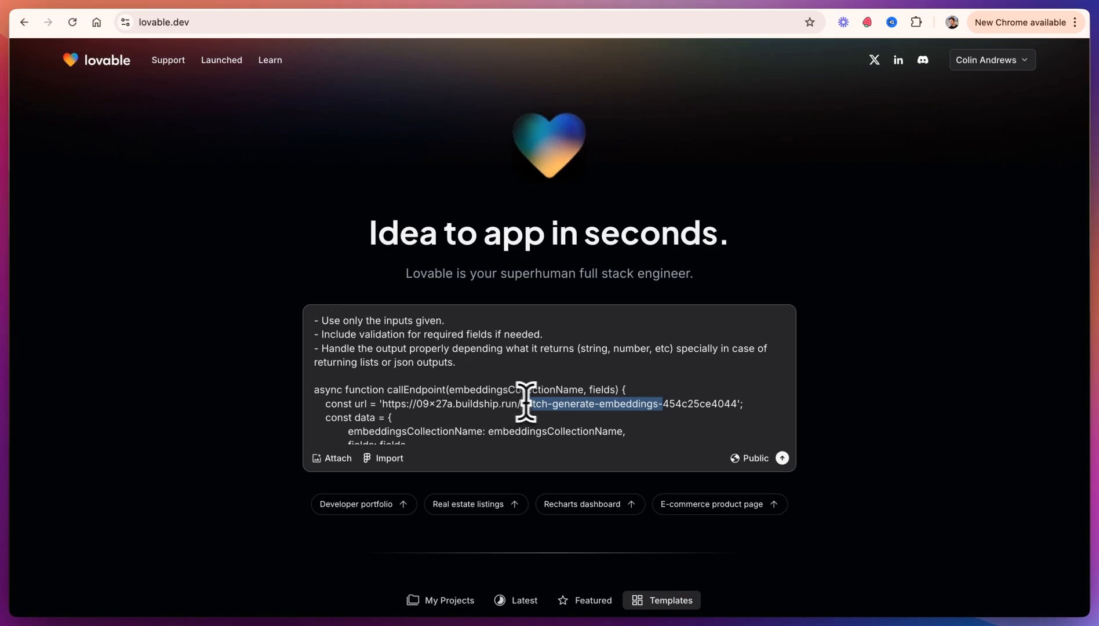
{"action": "left_click", "coordinate": [782, 458]}
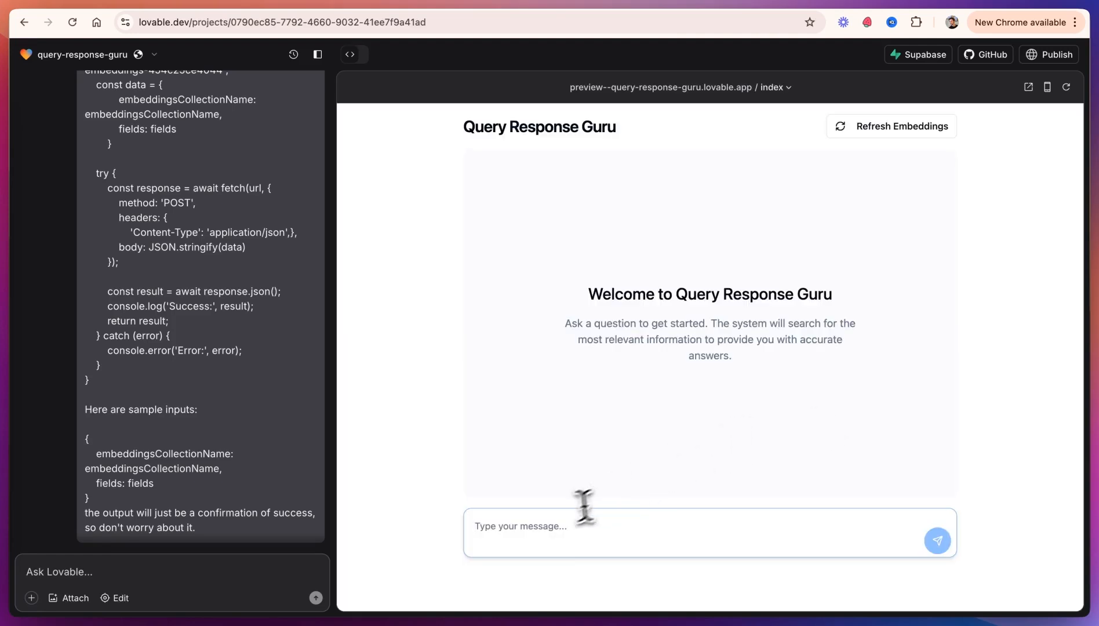
Step: Ask the generated chatbot "who is our most cracked developer?"
{"action": "left_click", "coordinate": [532, 527]}
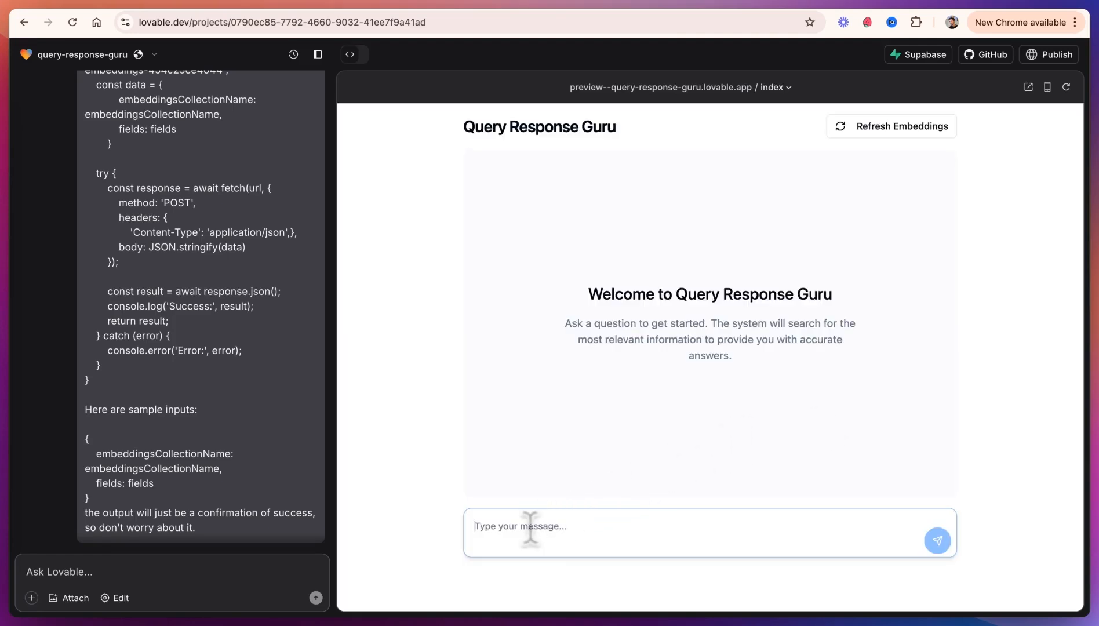
{"action": "type", "text": "who is our most crack"}
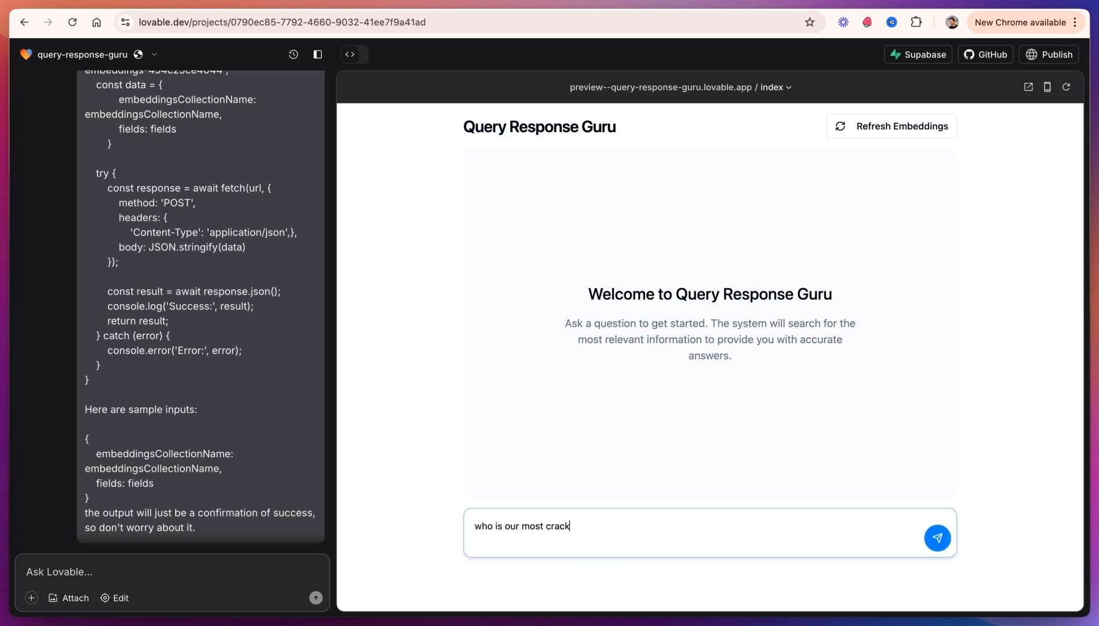
{"action": "type", "text": "ed developer?"}
{"action": "key", "text": "Return"}
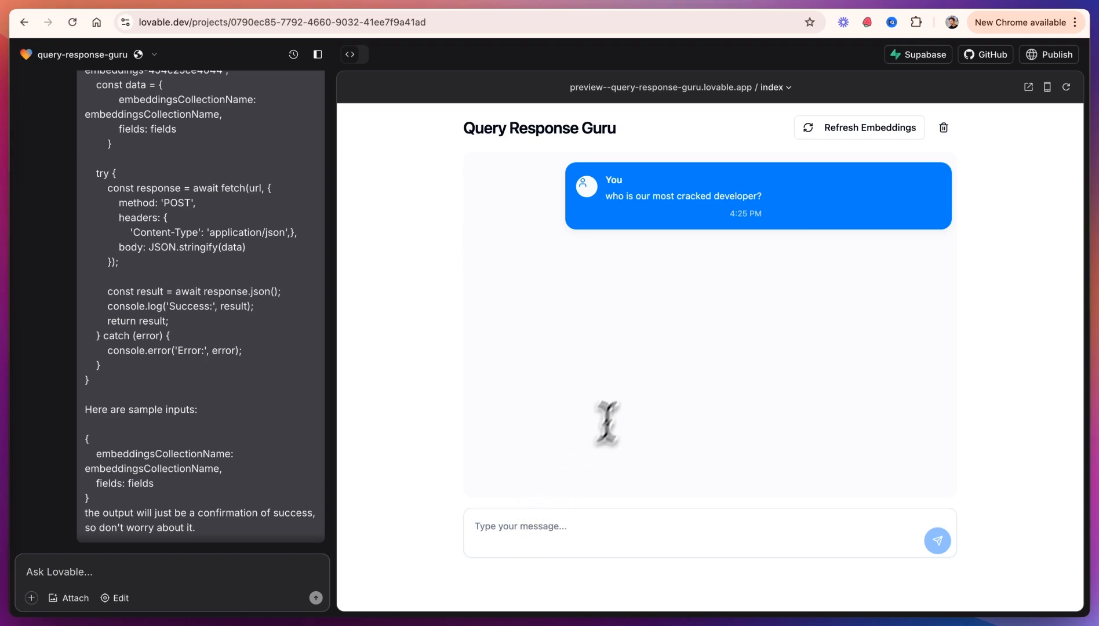
Step: In BuildShip, examine the Query Airtable flow's logs for the latest production run and its inputs
{"action": "left_click", "coordinate": [335, 9]}
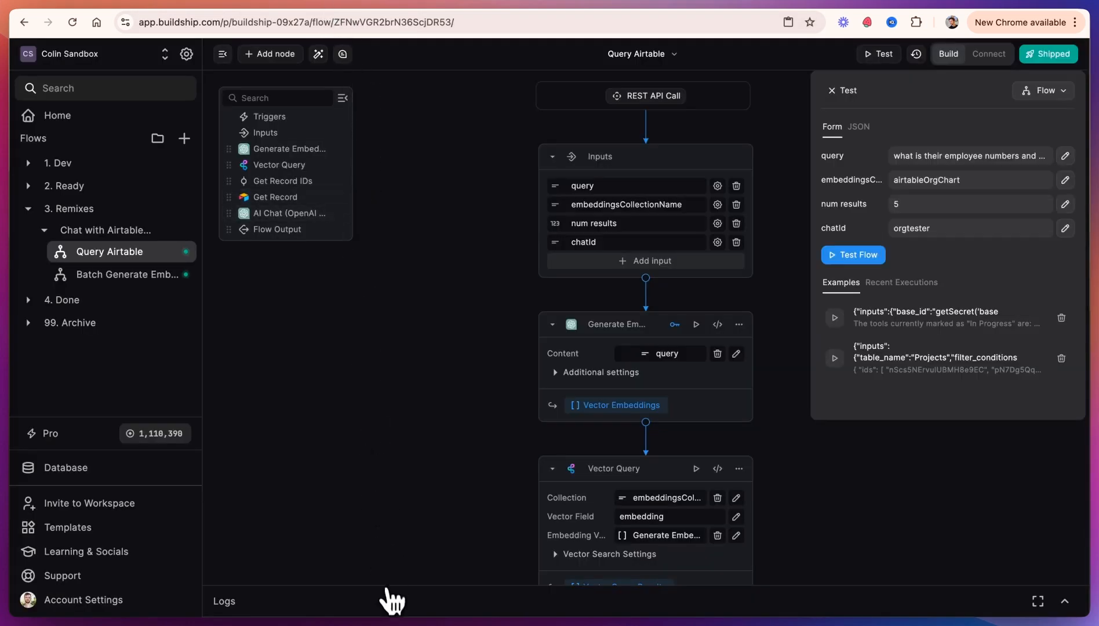
{"action": "left_click", "coordinate": [392, 600]}
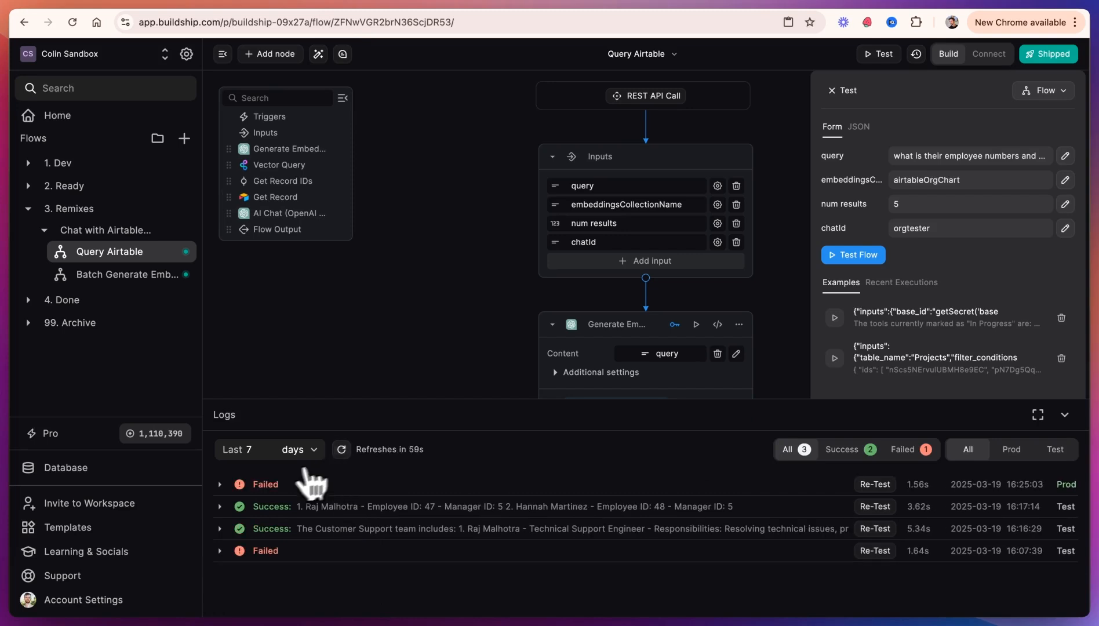
{"action": "left_click", "coordinate": [226, 485]}
{"action": "scroll", "coordinate": [330, 542], "scroll_direction": "down", "scroll_amount": 2}
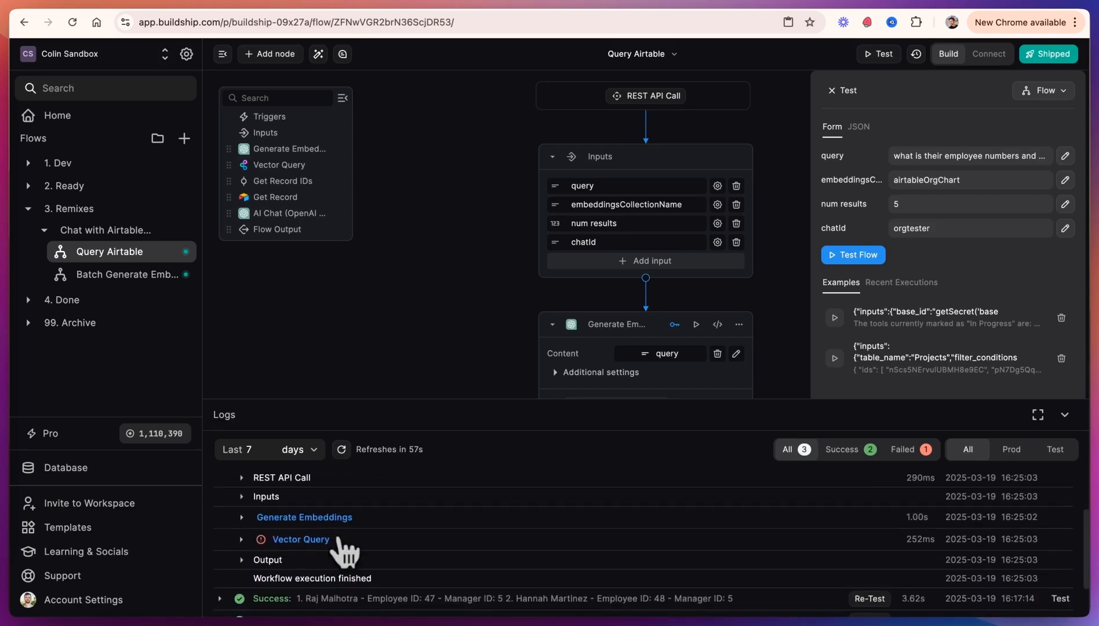
{"action": "left_click", "coordinate": [240, 542]}
{"action": "scroll", "coordinate": [290, 525], "scroll_direction": "up", "scroll_amount": 1}
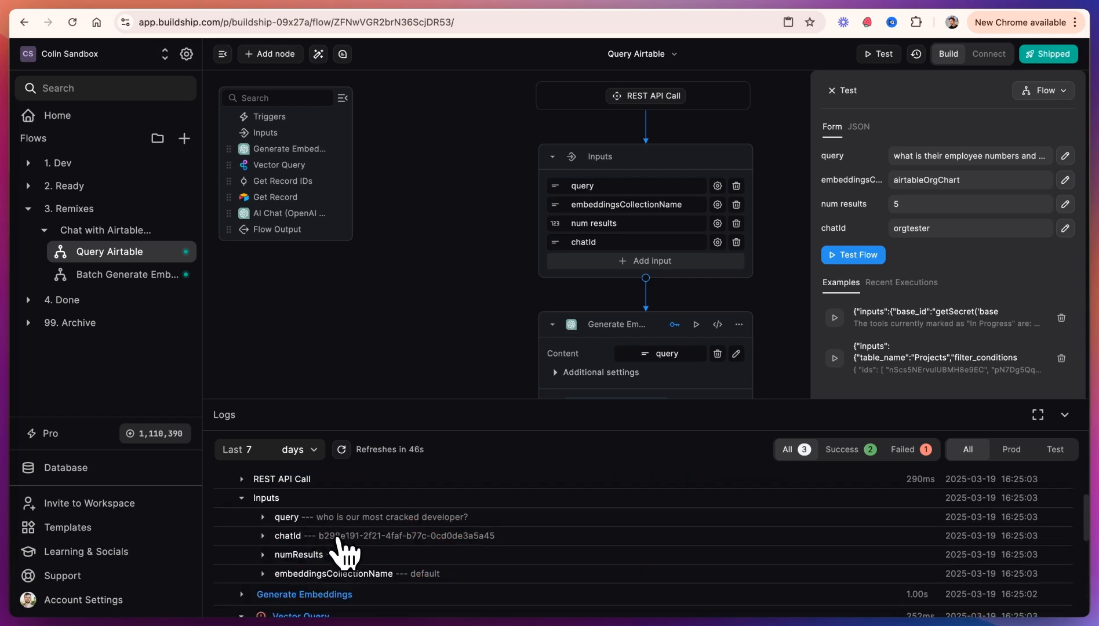
Step: Compare the embeddingsCollectionName logged for the production run with the collection name in the test form
{"action": "left_click_drag", "start_coordinate": [447, 575], "coordinate": [422, 579]}
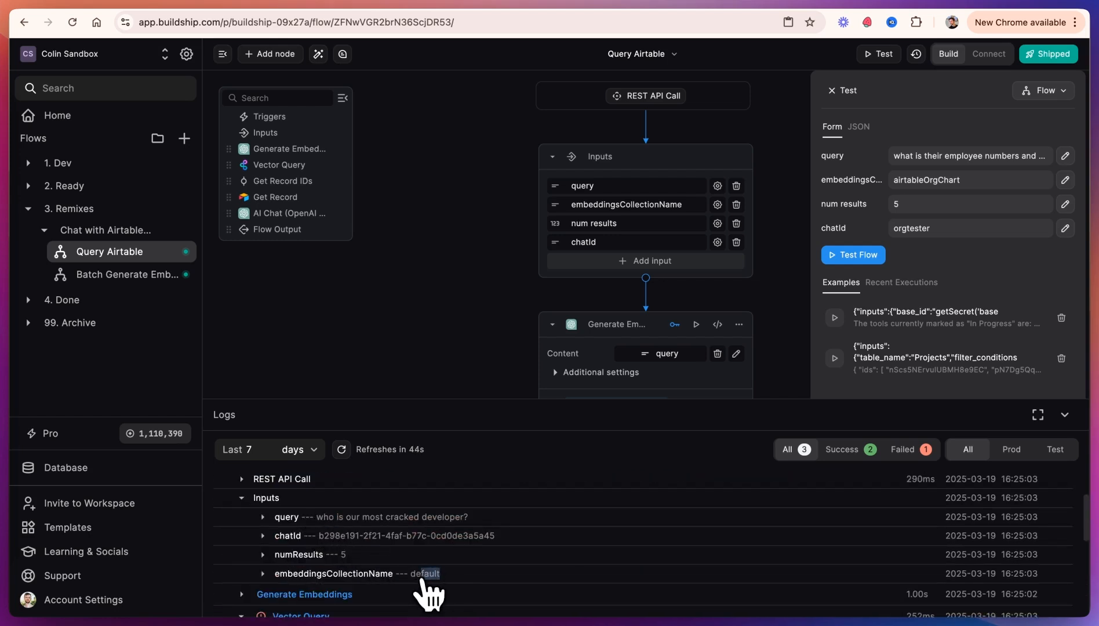
{"action": "left_click", "coordinate": [416, 580]}
{"action": "left_click_drag", "start_coordinate": [954, 185], "coordinate": [892, 185]}
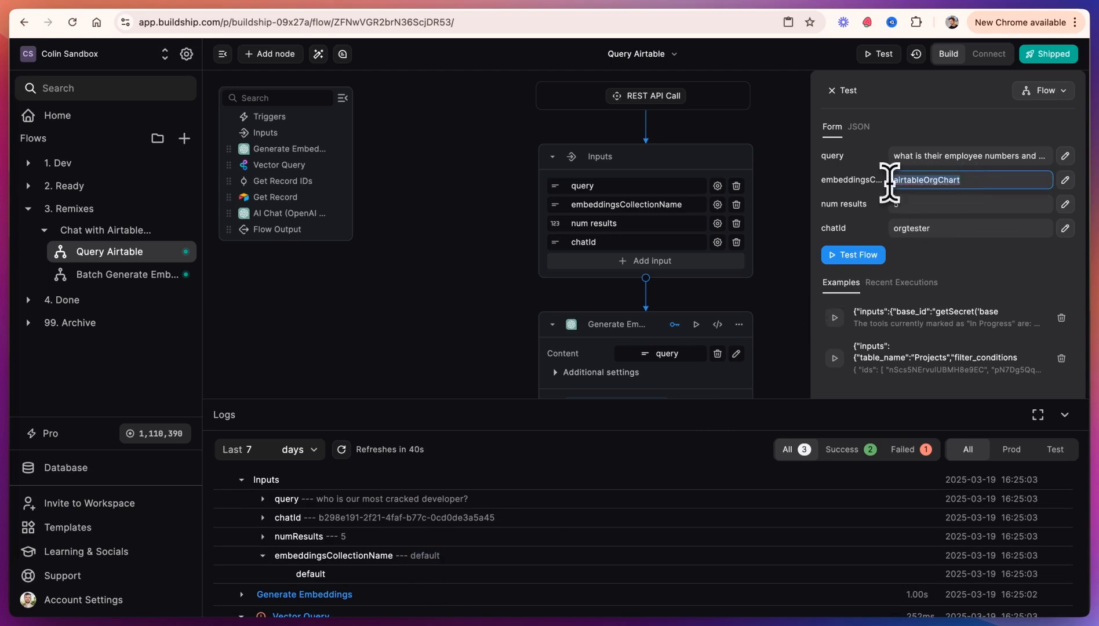
Step: Tell Lovable that embeddingsCollectionName should be "airtableOrgChart"
{"action": "left_click", "coordinate": [147, 2]}
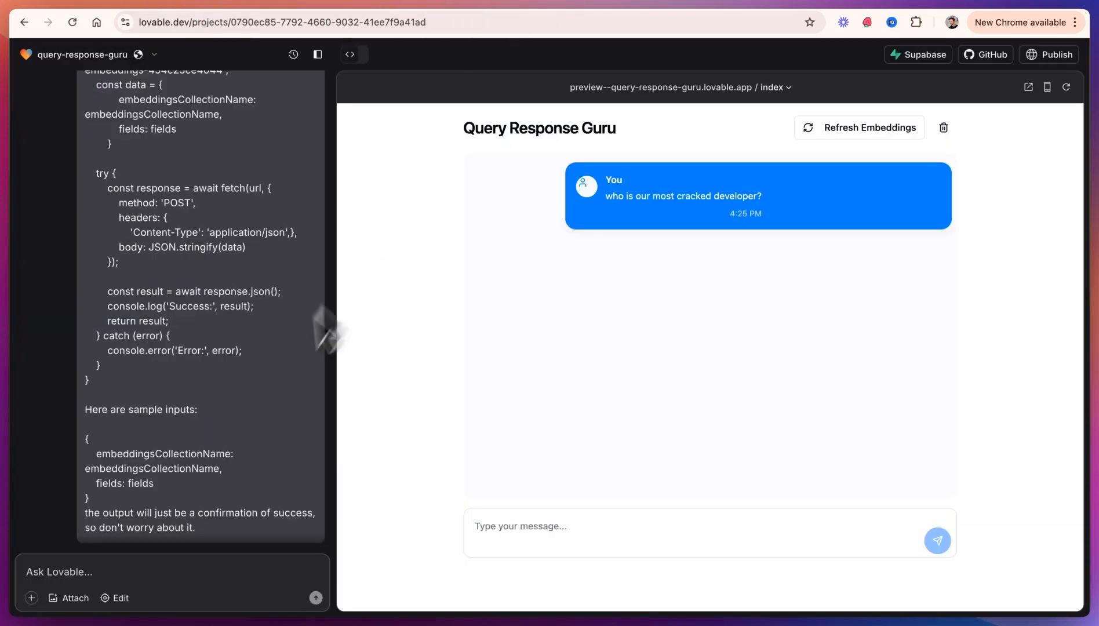
{"action": "left_click", "coordinate": [130, 568]}
{"action": "type", "text": "em"}
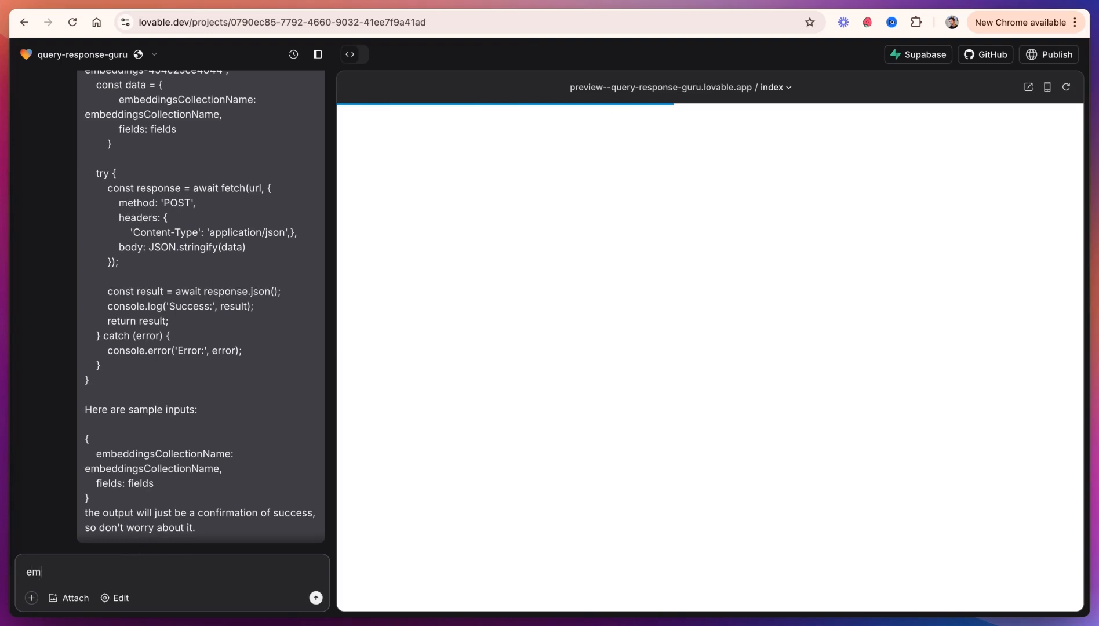
{"action": "type", "text": "beddingsCollectionName should be \"airtableOrgChart\""}
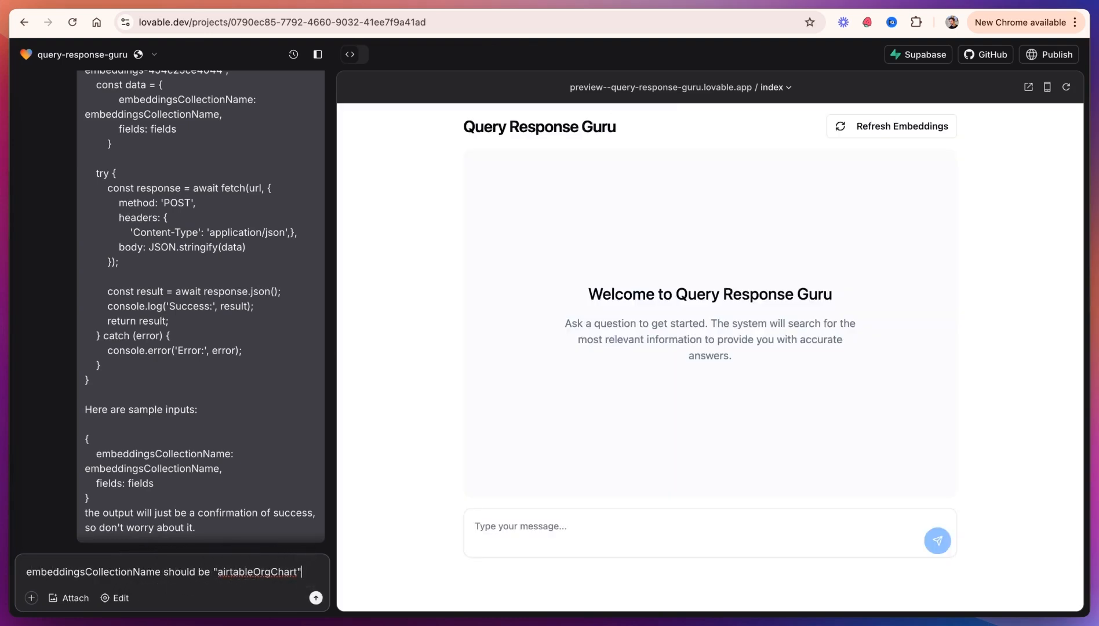
{"action": "key", "text": "Return"}
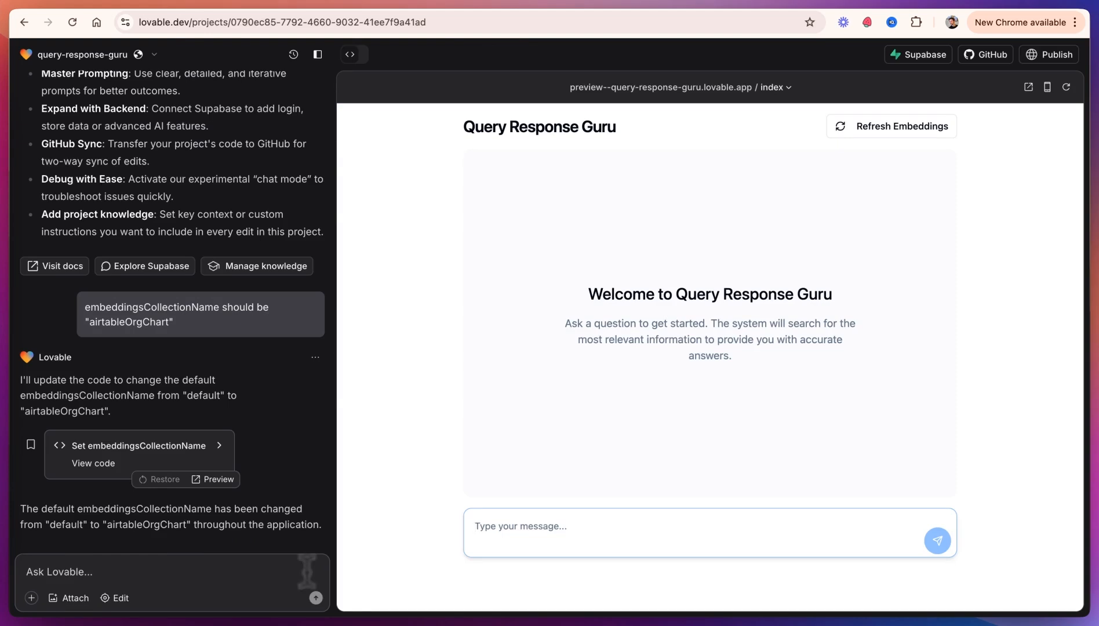
Step: Ask the chatbot preview "who is our most cracked developer"
{"action": "left_click", "coordinate": [580, 548]}
{"action": "type", "text": "who is our most cracked d"}
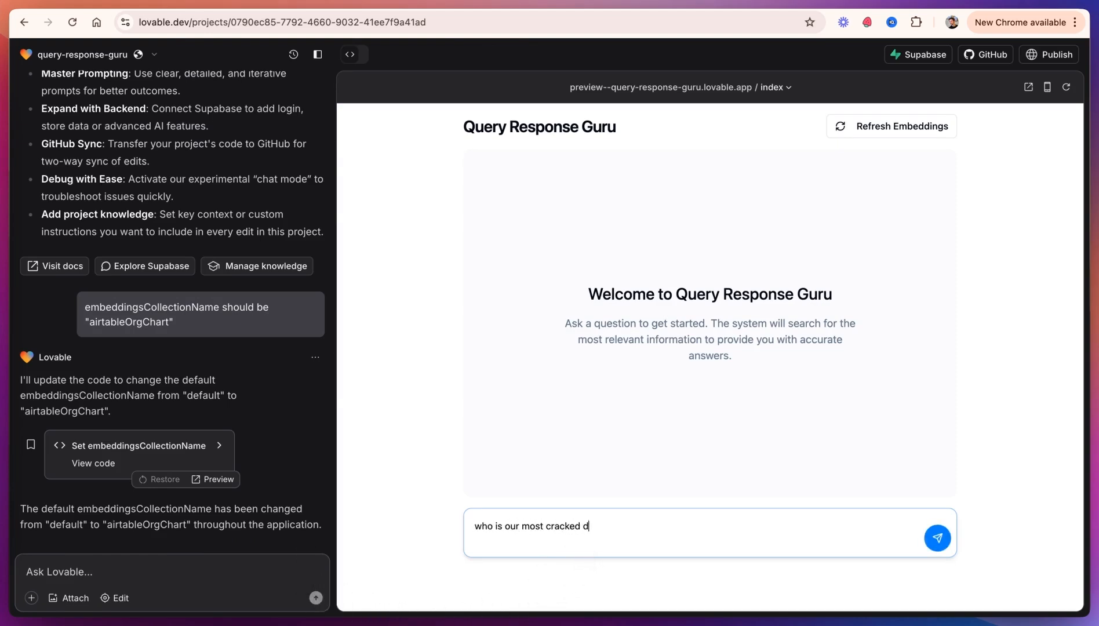
{"action": "type", "text": "eveloper"}
{"action": "key", "text": "Return"}
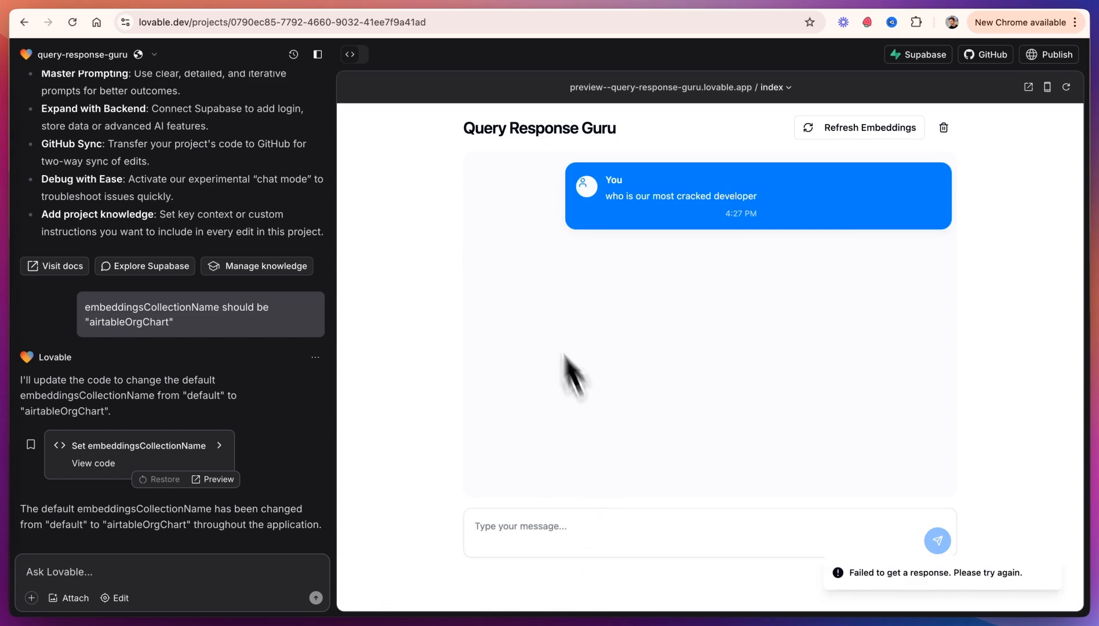
Step: Refresh the Query Airtable logs and copy the Flow Output text of the latest production run
{"action": "left_click", "coordinate": [308, 2]}
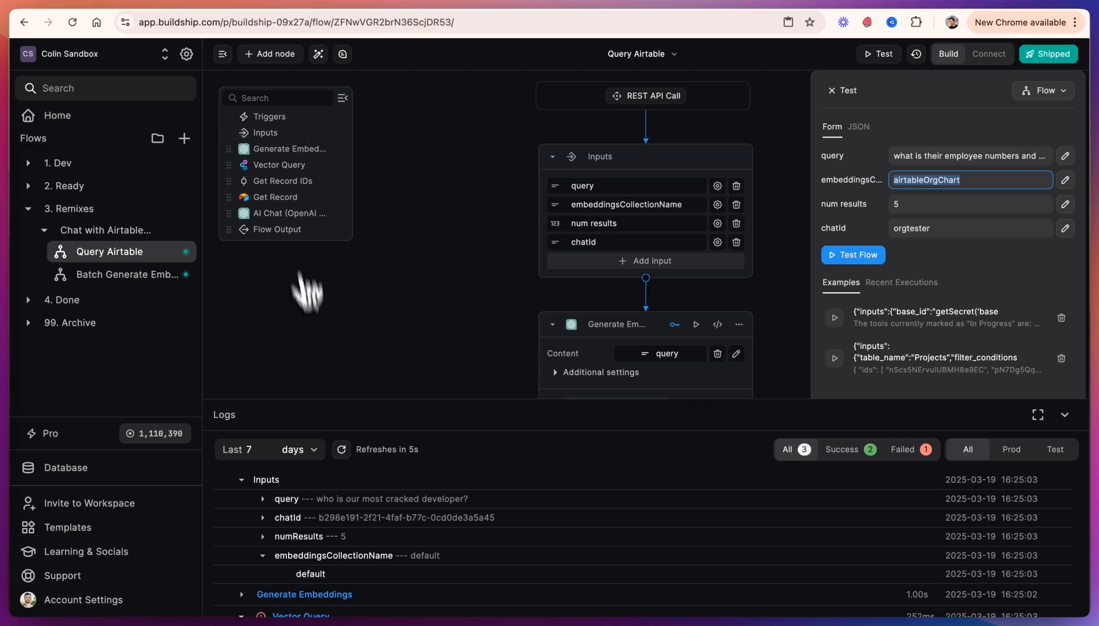
{"action": "left_click", "coordinate": [341, 449]}
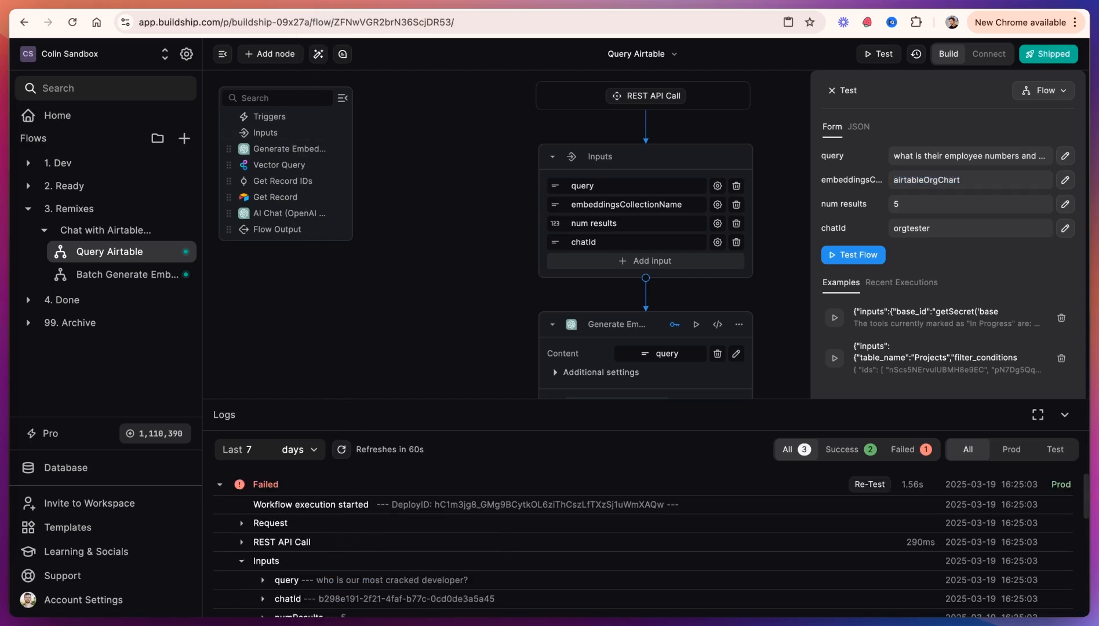
{"action": "left_click", "coordinate": [220, 485]}
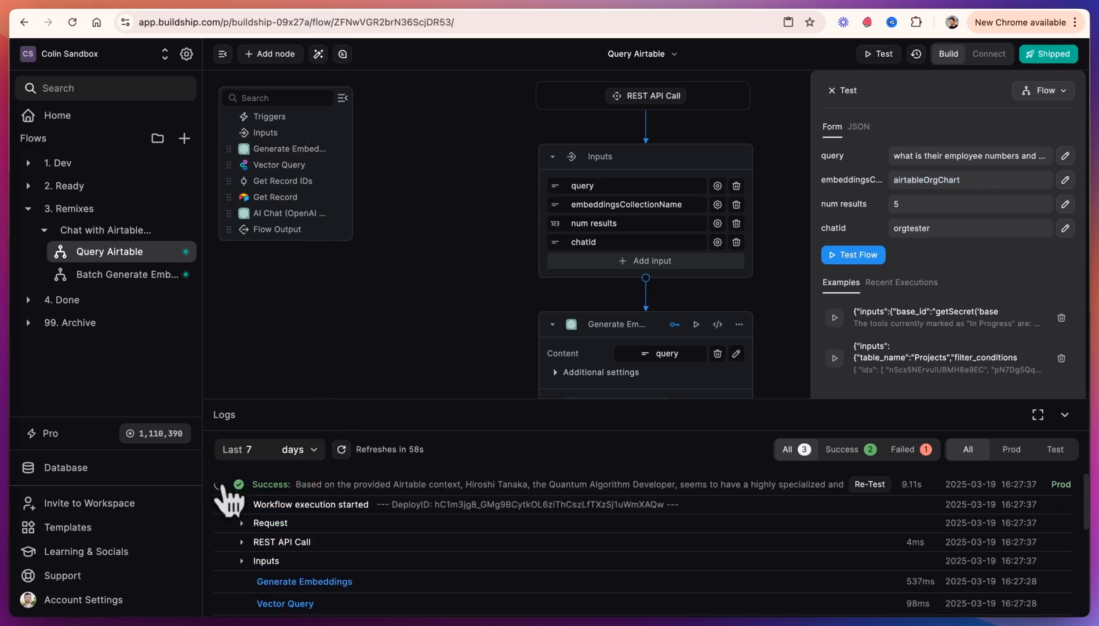
{"action": "scroll", "coordinate": [296, 505], "scroll_direction": "down", "scroll_amount": 5}
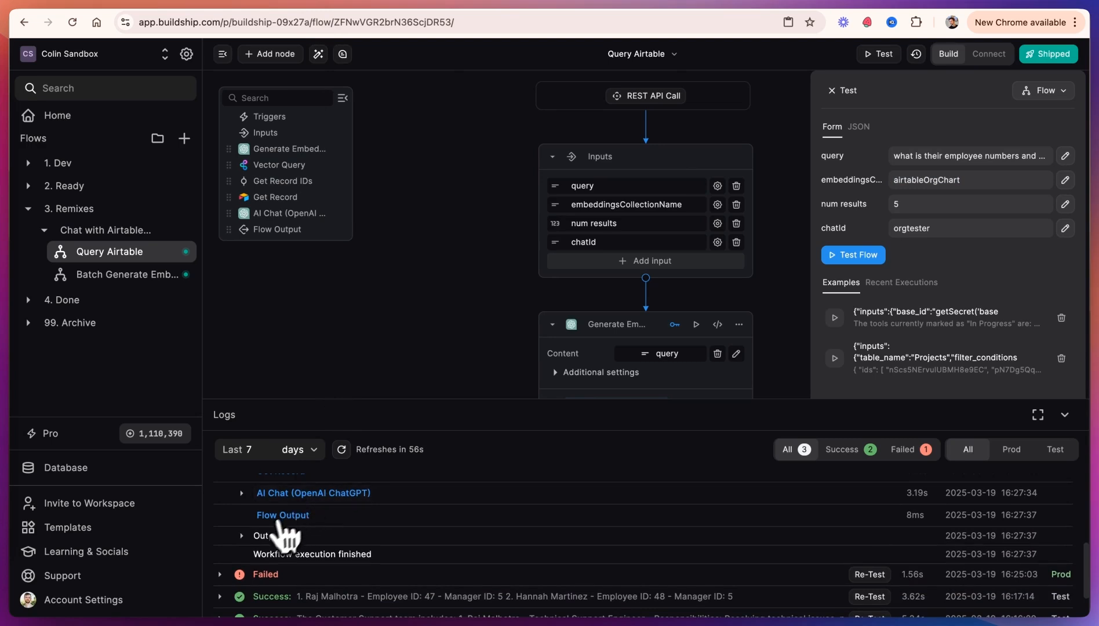
{"action": "left_click", "coordinate": [264, 535]}
{"action": "scroll", "coordinate": [301, 542], "scroll_direction": "up", "scroll_amount": 1}
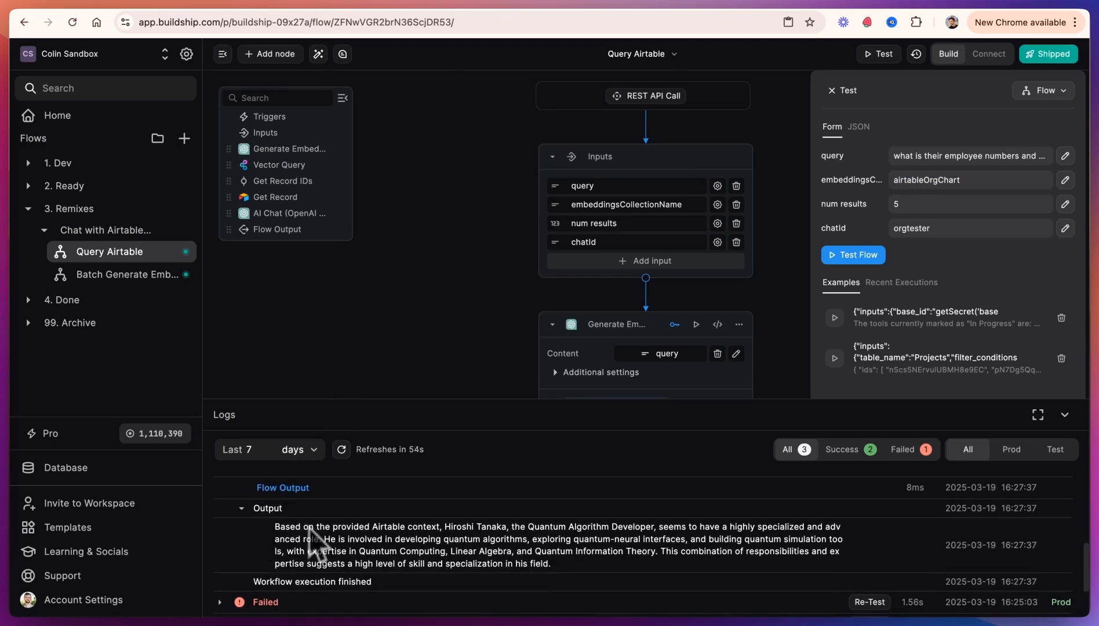
{"action": "triple_click", "coordinate": [499, 553]}
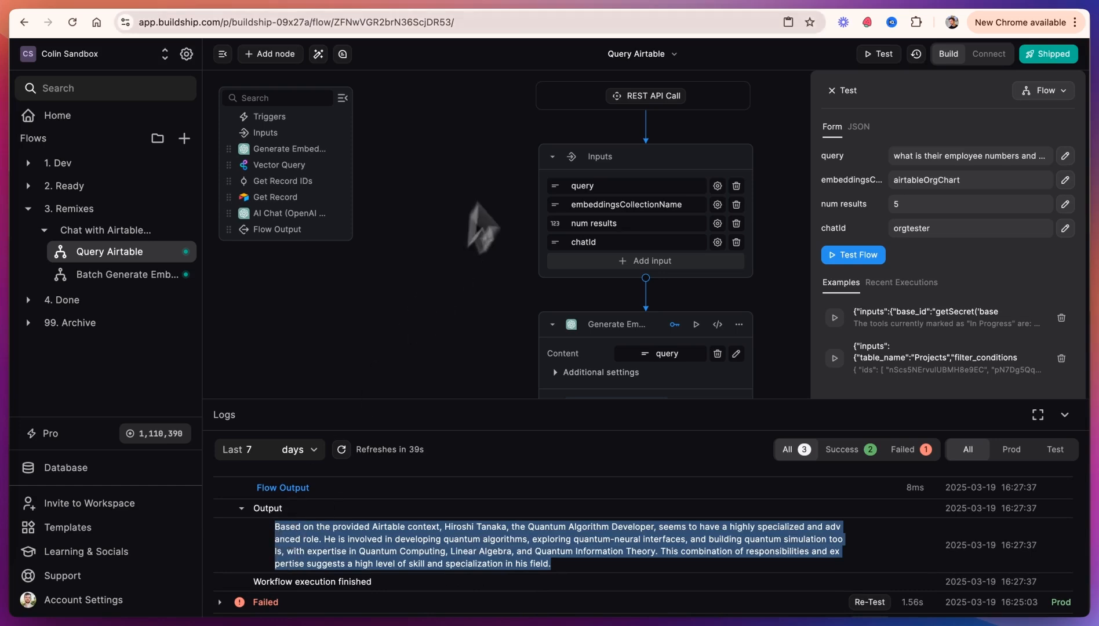
{"action": "left_click", "coordinate": [617, 6]}
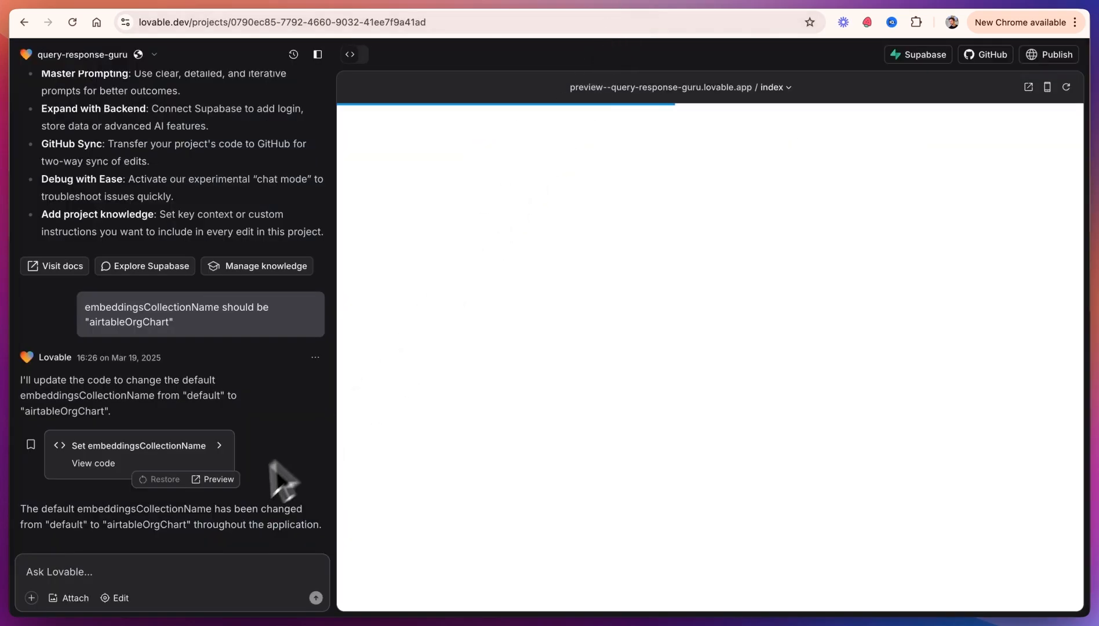
{"action": "type", "text": "You"}
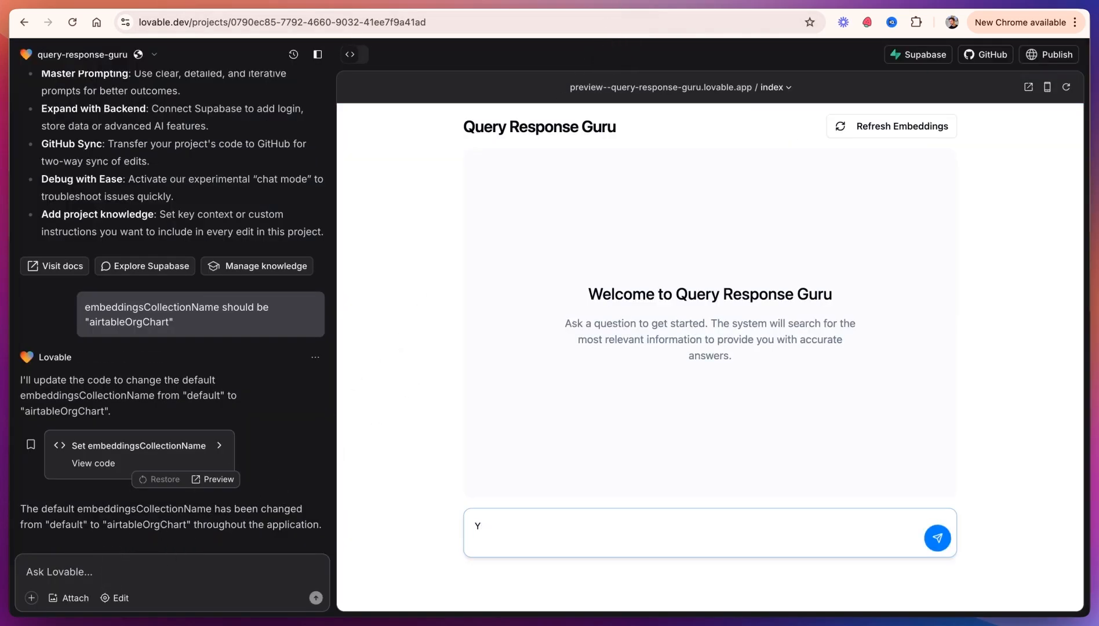
{"action": "key", "text": "BackSpace"}
{"action": "key", "text": "BackSpace"}
Step: Paste a prompt asking Lovable to handle the query API's plain-string response, wrap the quoted answer in quotes, and submit
{"action": "left_click", "coordinate": [106, 568]}
{"action": "key", "text": "super+v"}
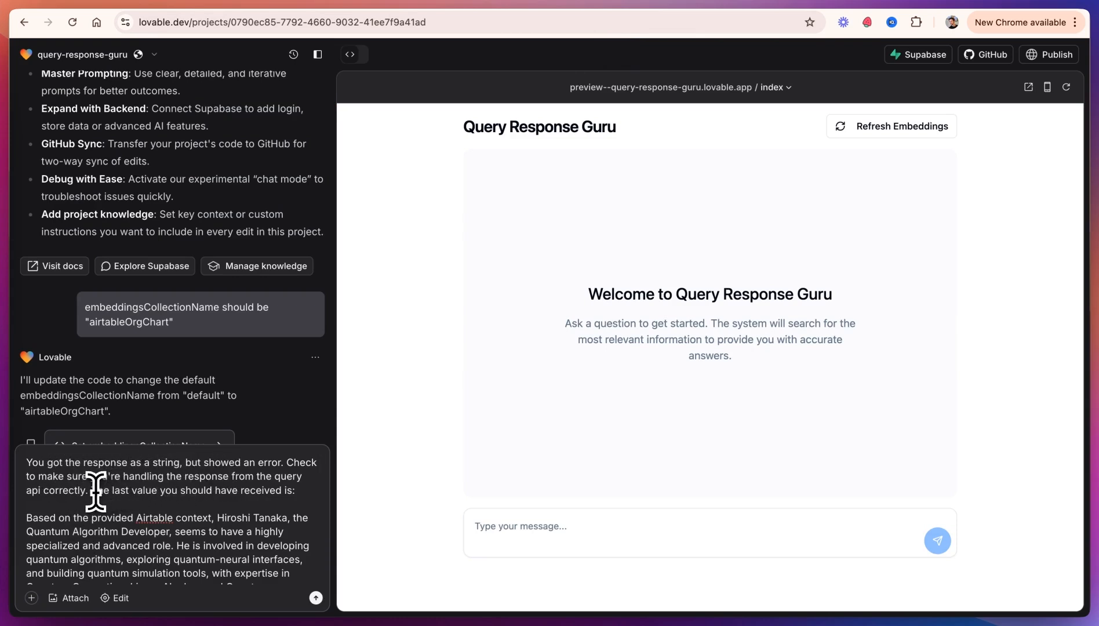
{"action": "scroll", "coordinate": [88, 507], "scroll_direction": "down", "scroll_amount": 2}
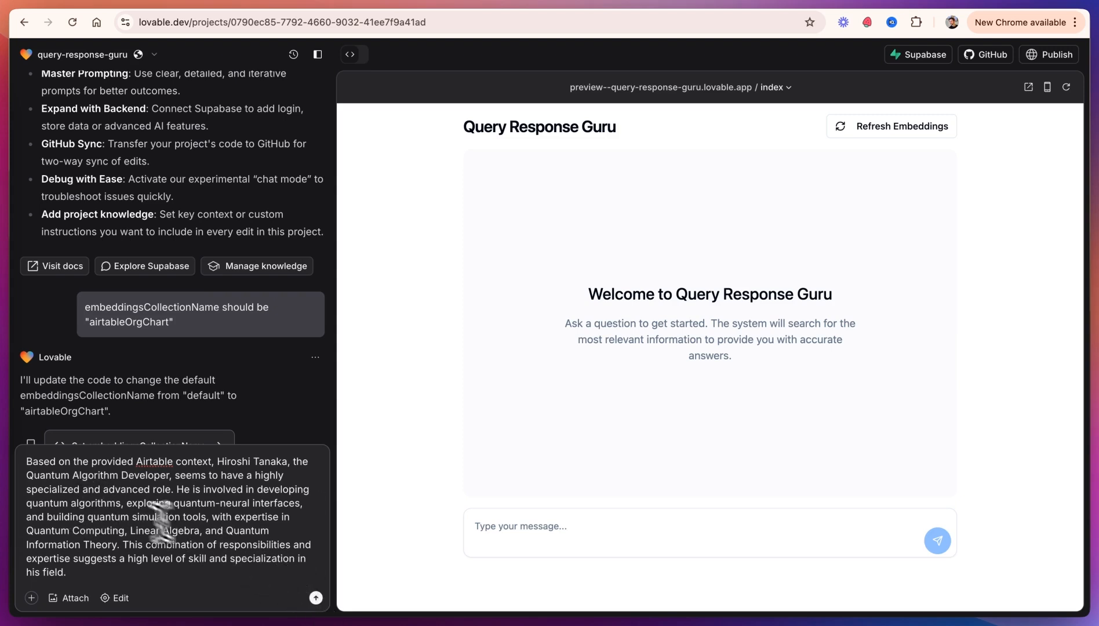
{"action": "left_click", "coordinate": [27, 461]}
{"action": "type", "text": "\""}
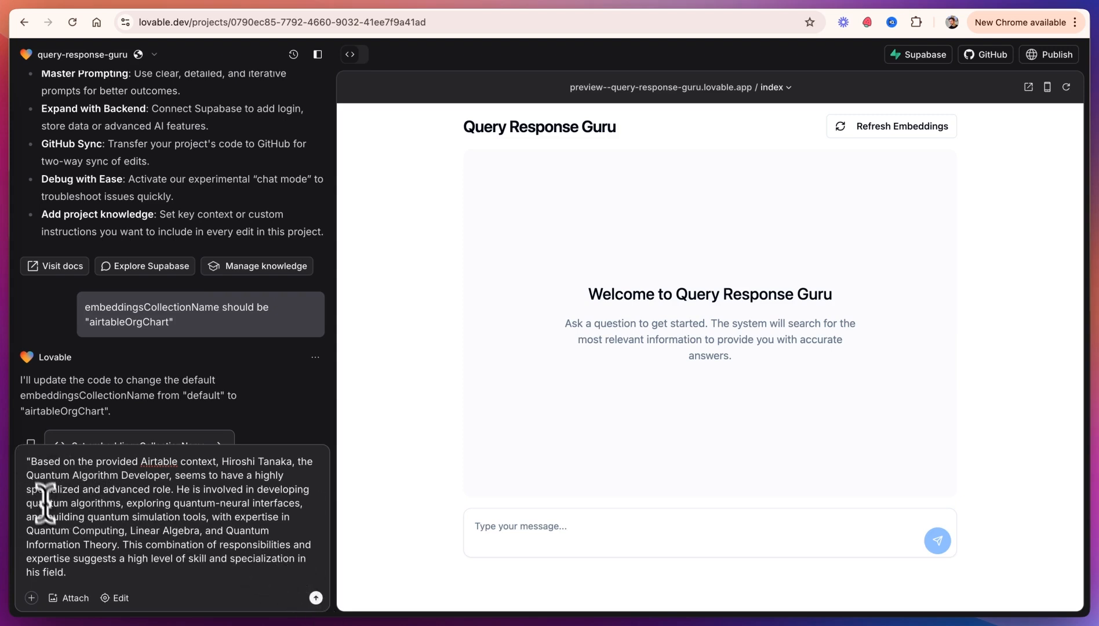
{"action": "left_click", "coordinate": [66, 572]}
{"action": "type", "text": "\""}
{"action": "left_click", "coordinate": [310, 595]}
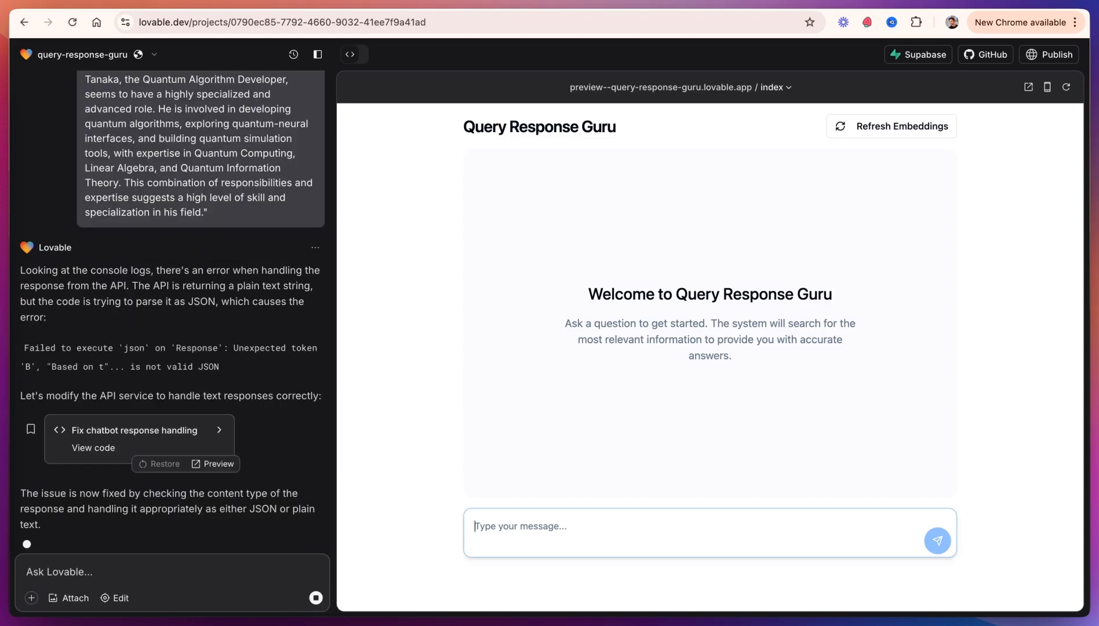
Step: Ask the chatbot "who is our most cracked developer" again
{"action": "type", "text": "who is our most cracked de"}
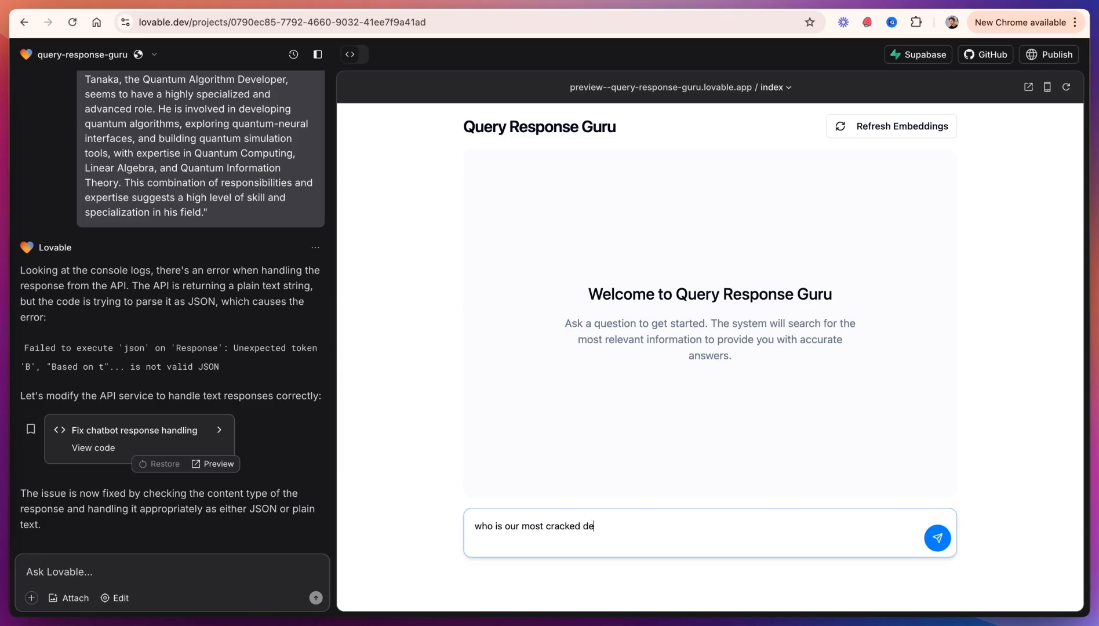
{"action": "type", "text": "r"}
{"action": "key", "text": "Return"}
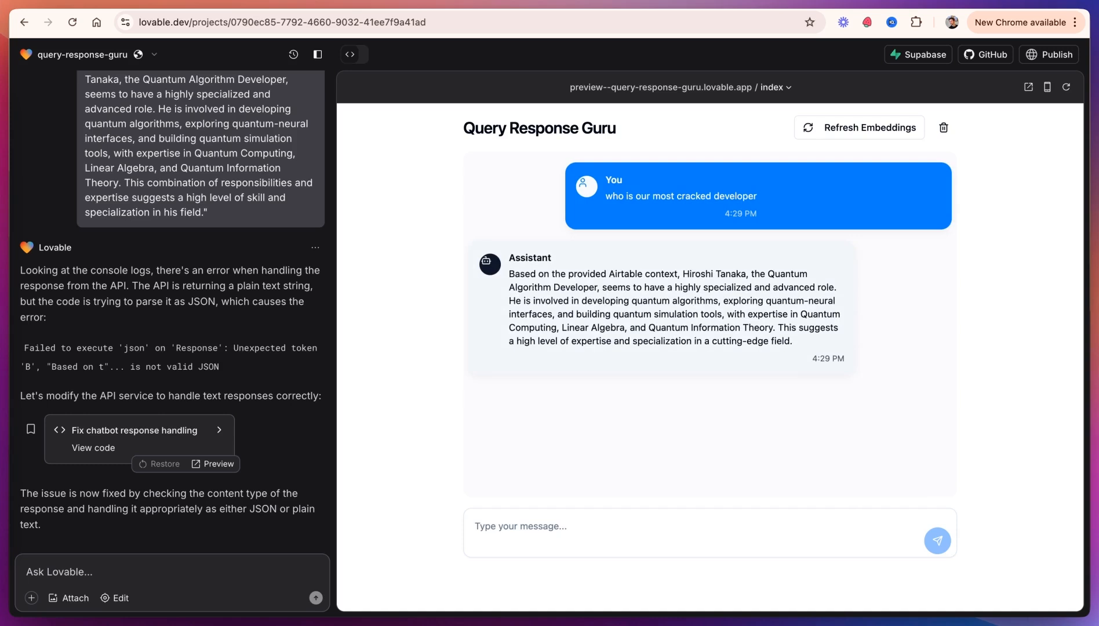
Step: Ask the chatbot the follow-up "what is their manager number?"
{"action": "left_click", "coordinate": [503, 538]}
{"action": "type", "text": "what is their manager"}
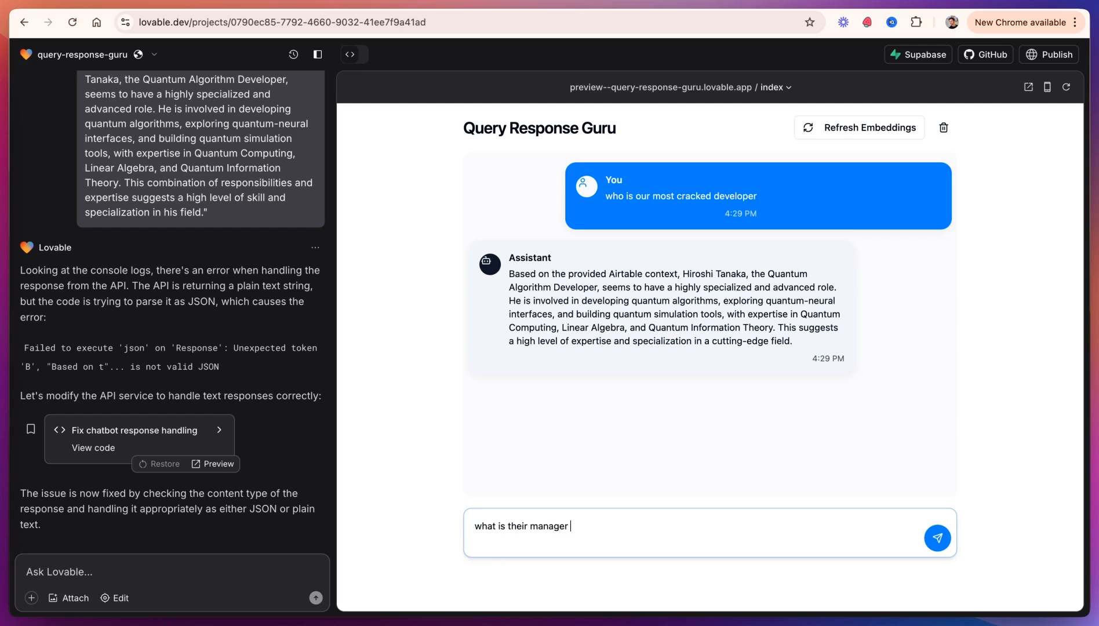
{"action": "type", "text": " number?"}
{"action": "key", "text": "Return"}
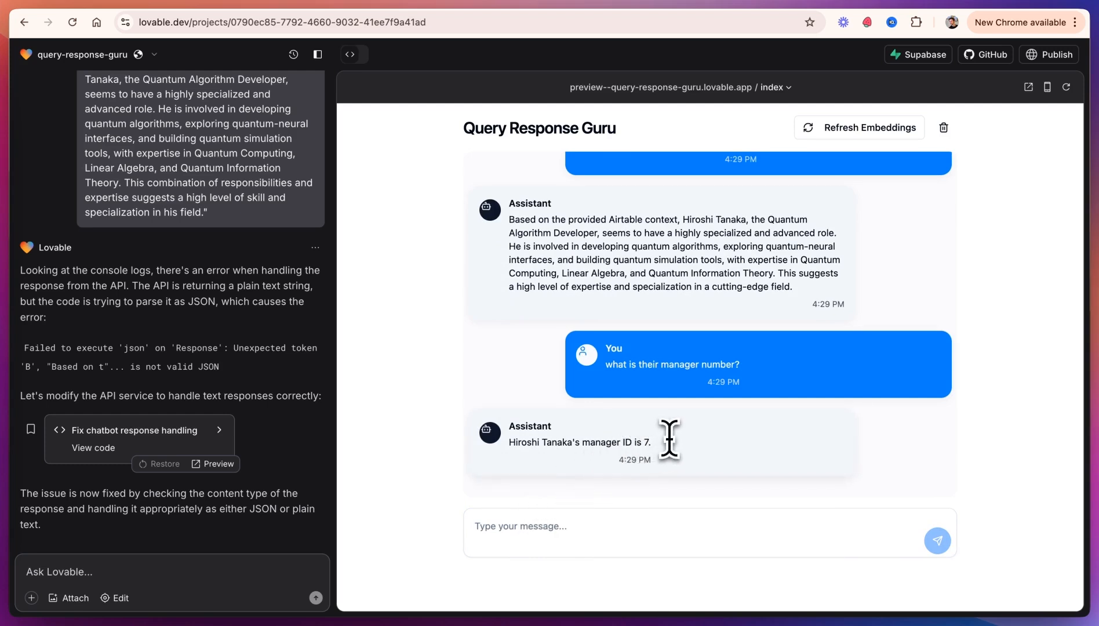
{"action": "scroll", "coordinate": [673, 440], "scroll_direction": "up", "scroll_amount": 2}
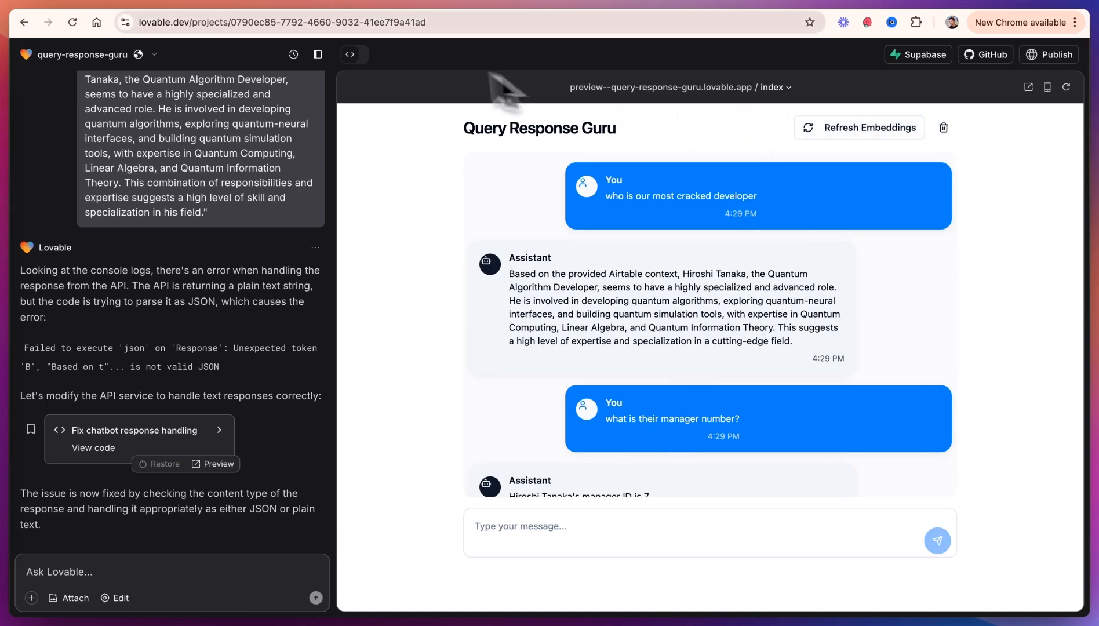
Step: In Airtable, change the CEO's employee_name in the first Org Chart row to a new name
{"action": "left_click", "coordinate": [192, 1]}
{"action": "scroll", "coordinate": [258, 174], "scroll_direction": "up", "scroll_amount": 12}
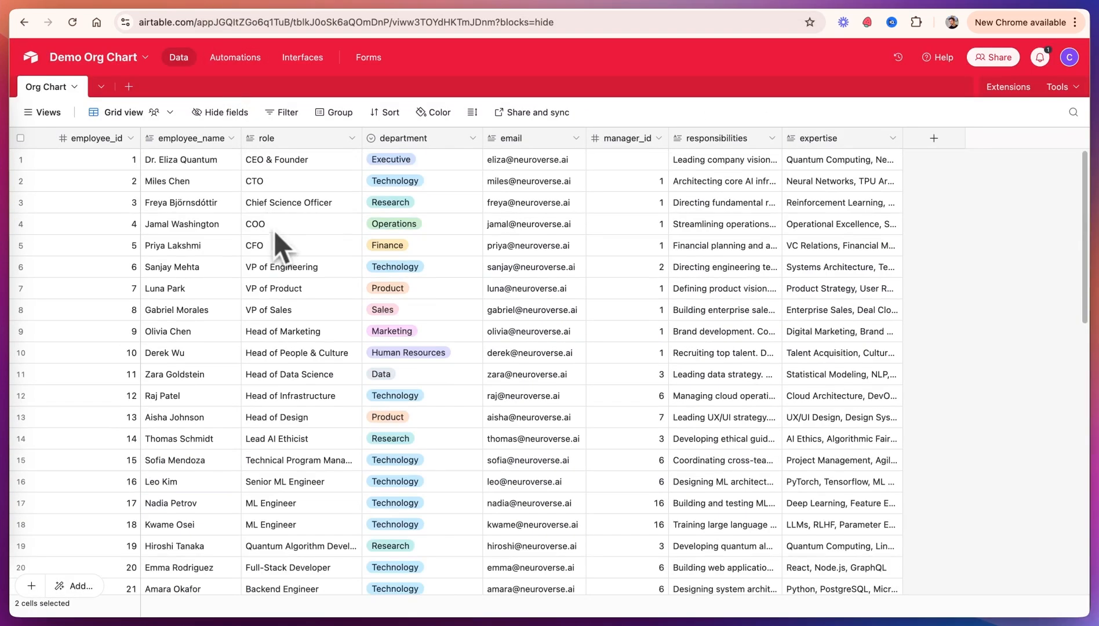
{"action": "double_click", "coordinate": [199, 167]}
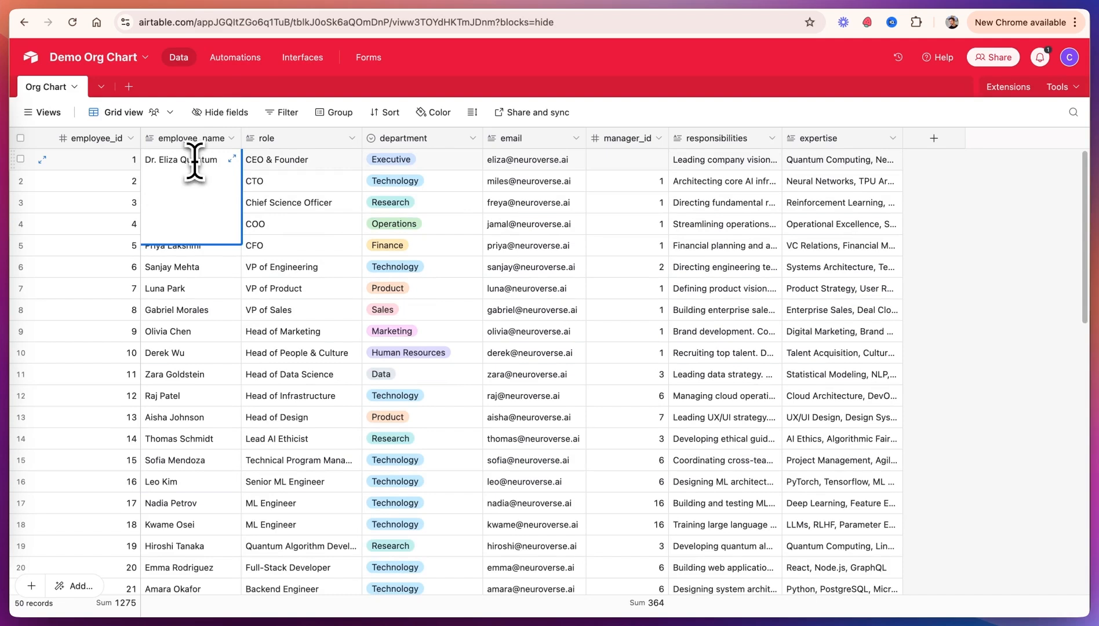
{"action": "left_click_drag", "start_coordinate": [219, 162], "coordinate": [168, 164]}
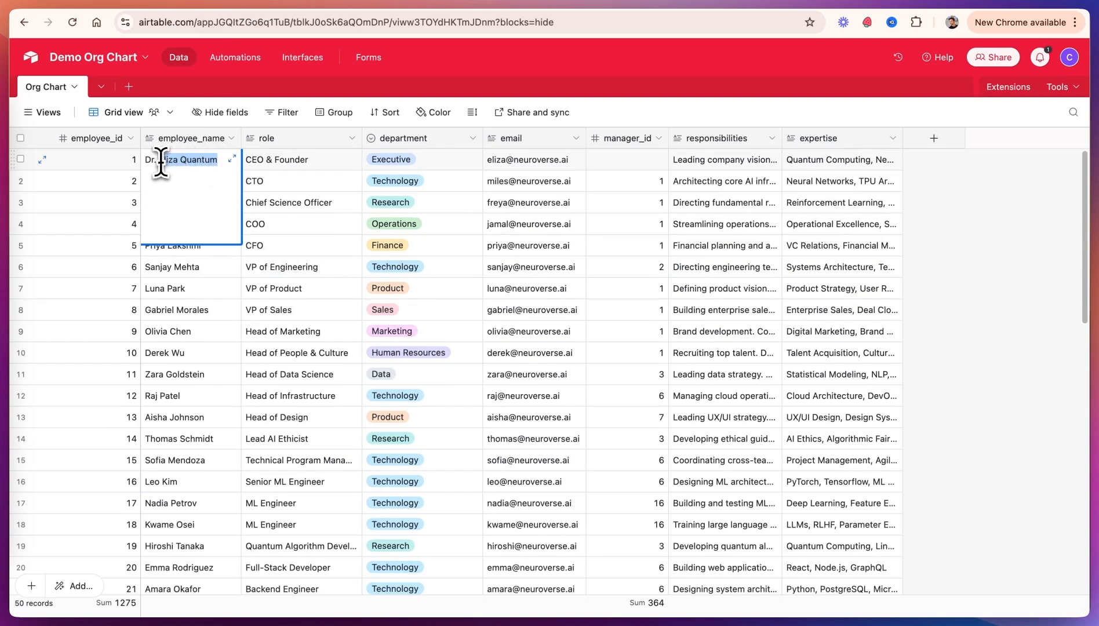
{"action": "type", "text": "Mr. Nano"}
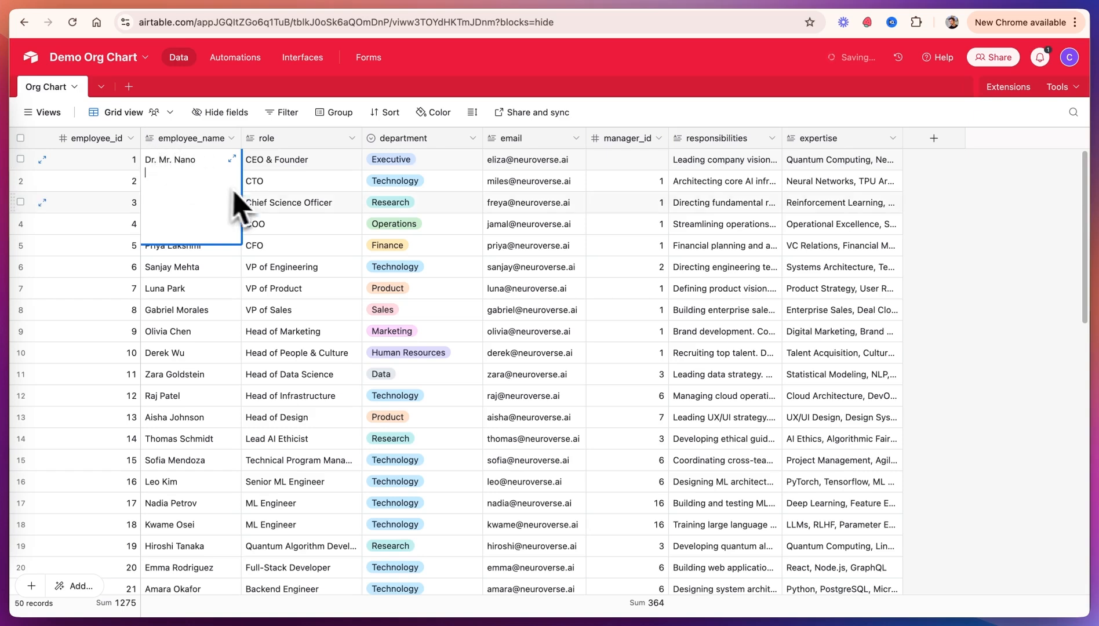
{"action": "left_click", "coordinate": [311, 206]}
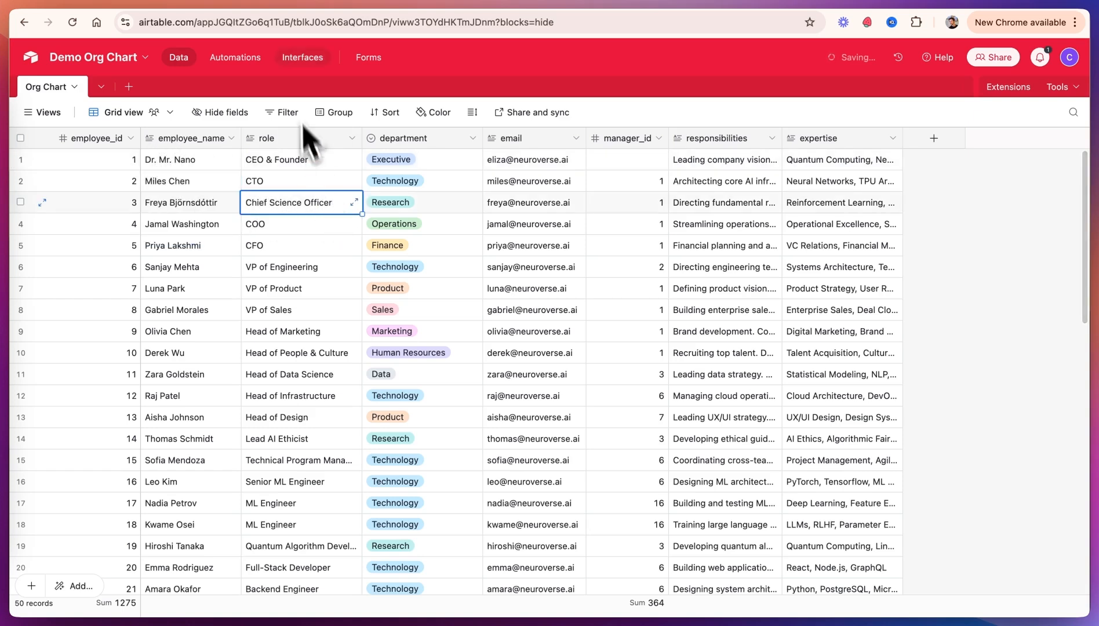
Step: Ask the chatbot "who is CEO?" and check the name in its answer
{"action": "left_click", "coordinate": [628, 7]}
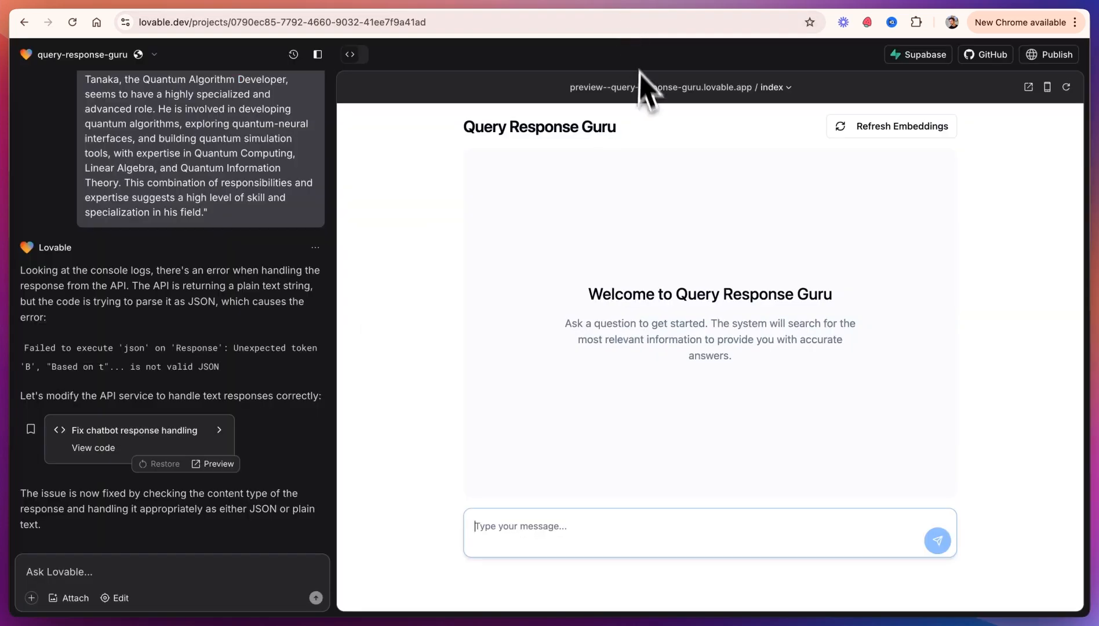
{"action": "left_click", "coordinate": [553, 532]}
{"action": "type", "text": "w"}
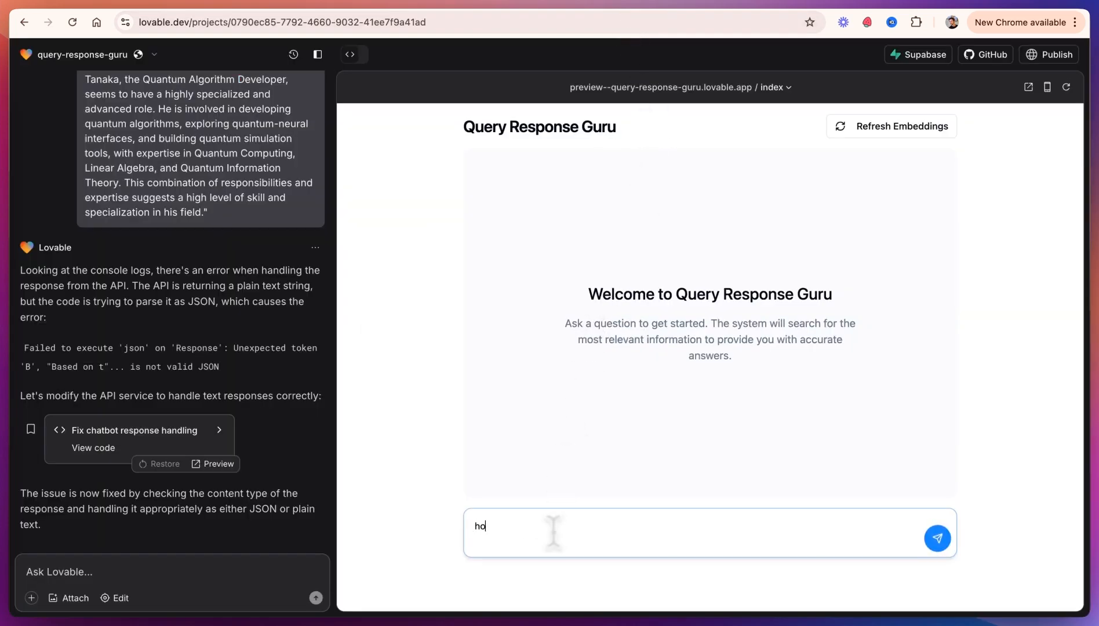
{"action": "key", "text": "Return"}
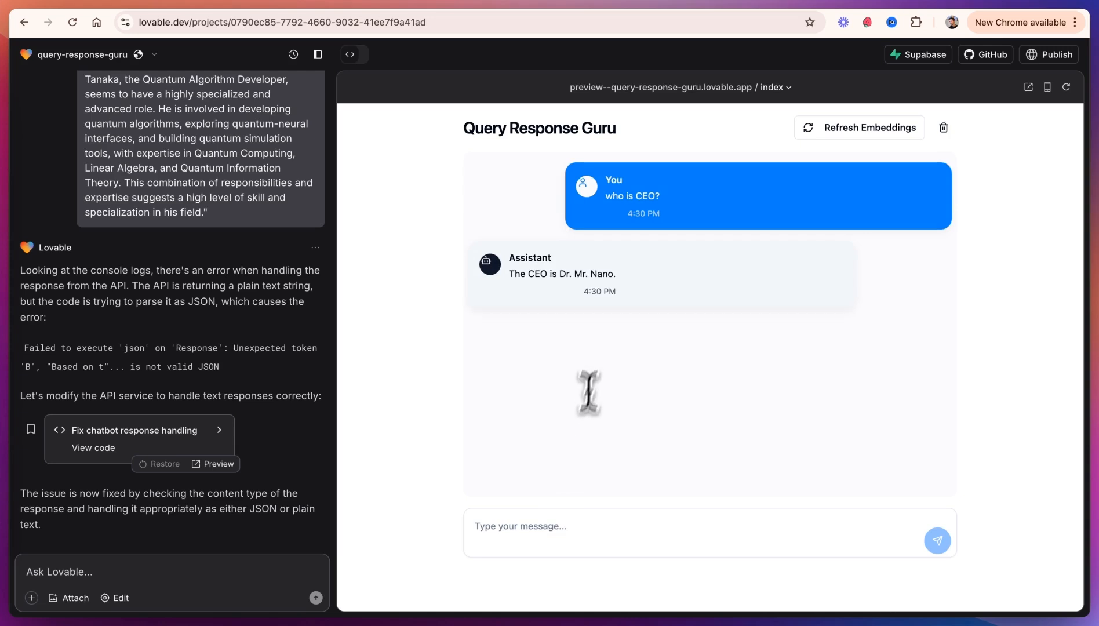
{"action": "left_click_drag", "start_coordinate": [660, 196], "coordinate": [636, 197]}
{"action": "left_click_drag", "start_coordinate": [527, 274], "coordinate": [560, 277]}
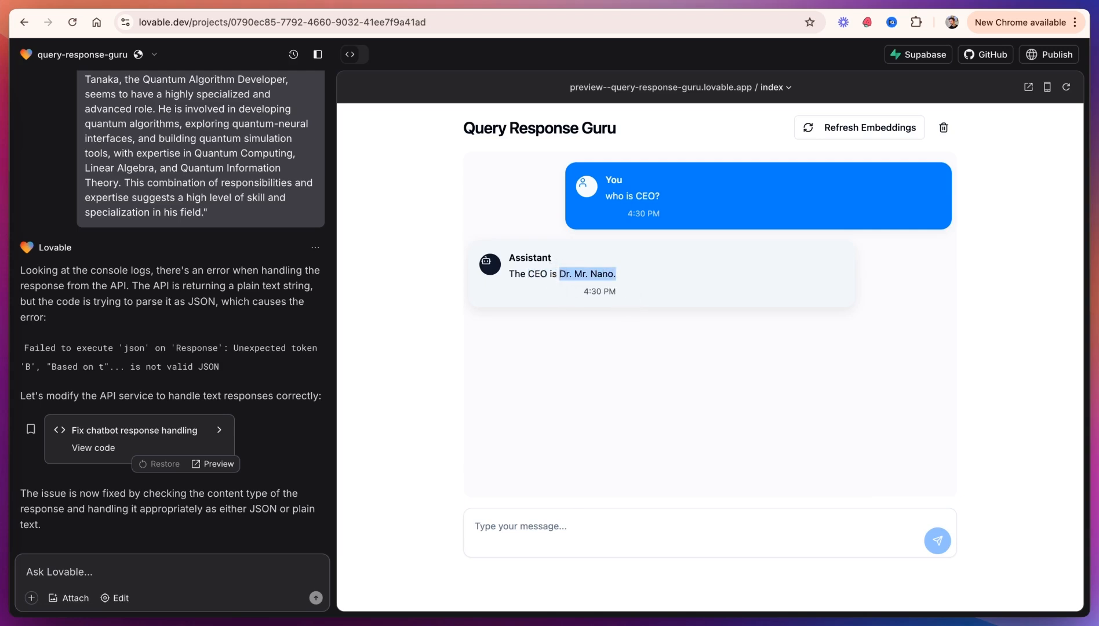
{"action": "left_click", "coordinate": [521, 527]}
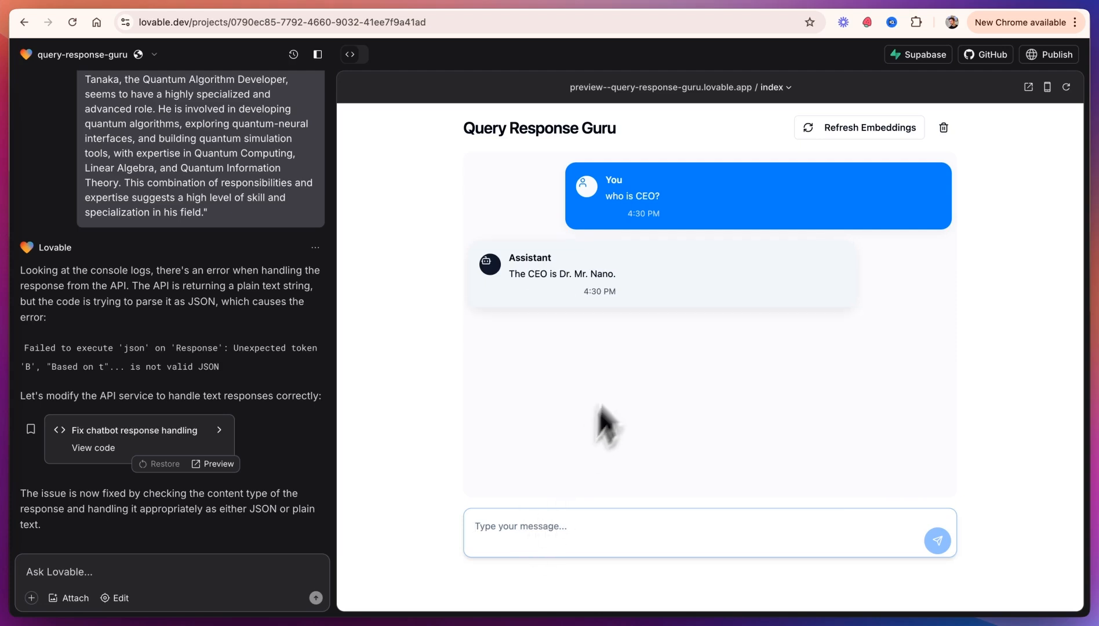
Step: Highlight the CEO's name in the assistant's reply to compare it with the Airtable edit
{"action": "left_click_drag", "start_coordinate": [637, 289], "coordinate": [560, 275]}
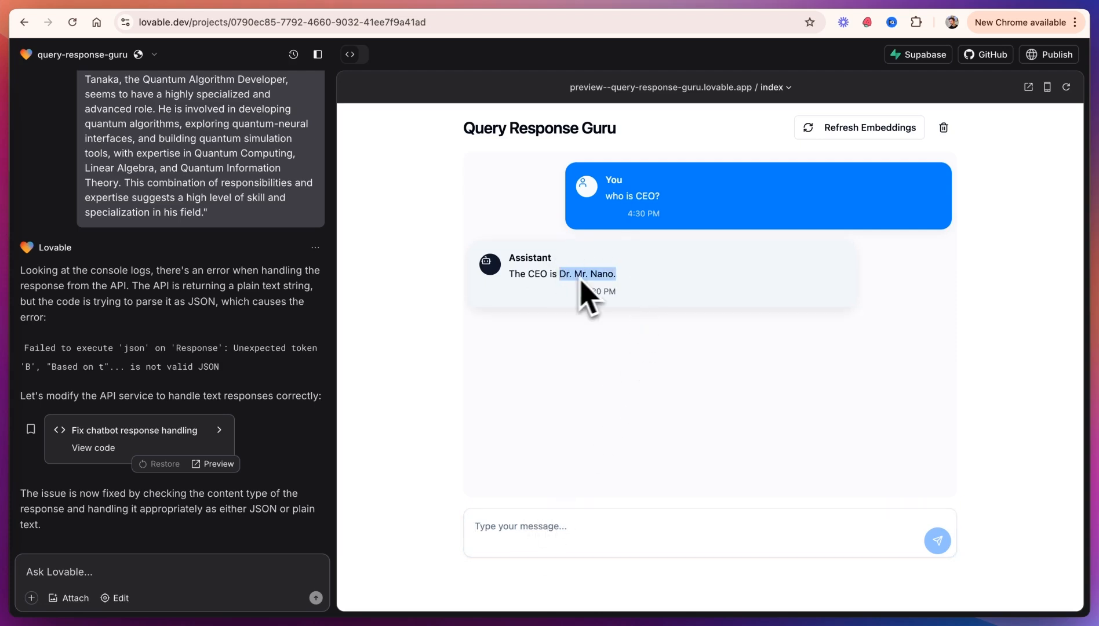
{"action": "left_click", "coordinate": [615, 277]}
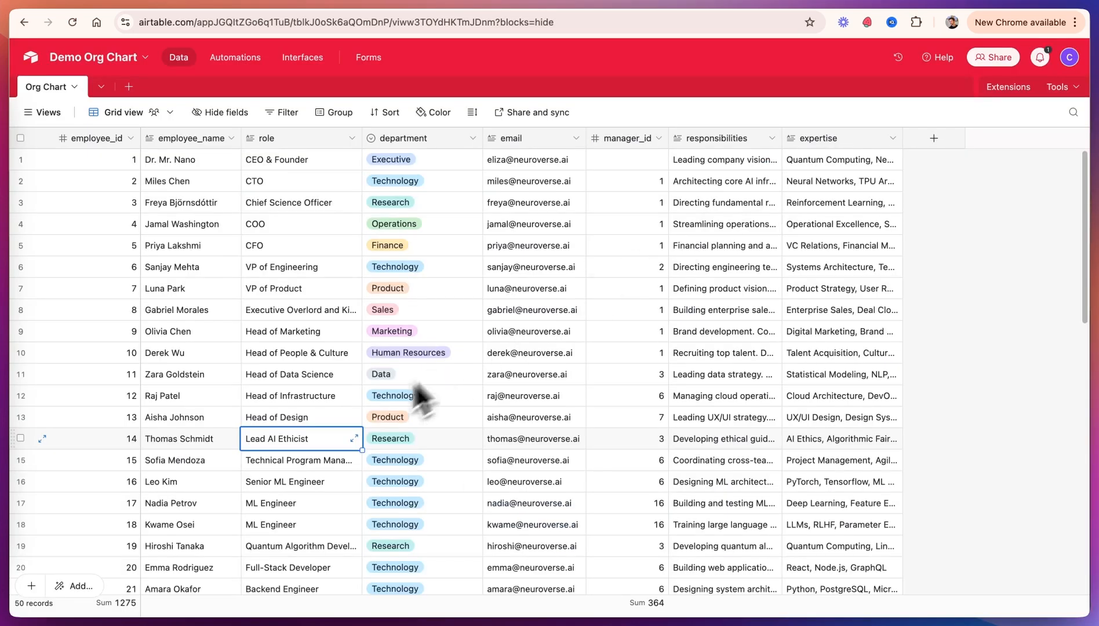
Step: In Airtable, change the role of employee 14 in the Org Chart to "Underwater Basketweaver"
{"action": "left_click", "coordinate": [320, 440]}
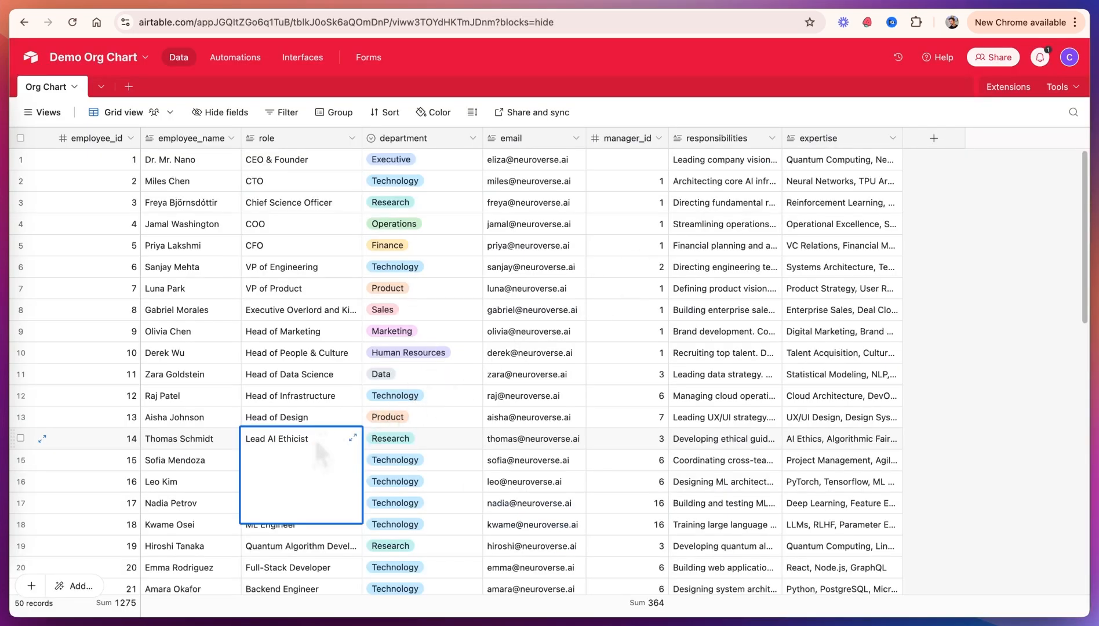
{"action": "type", "text": "Underwater Basketweaver"}
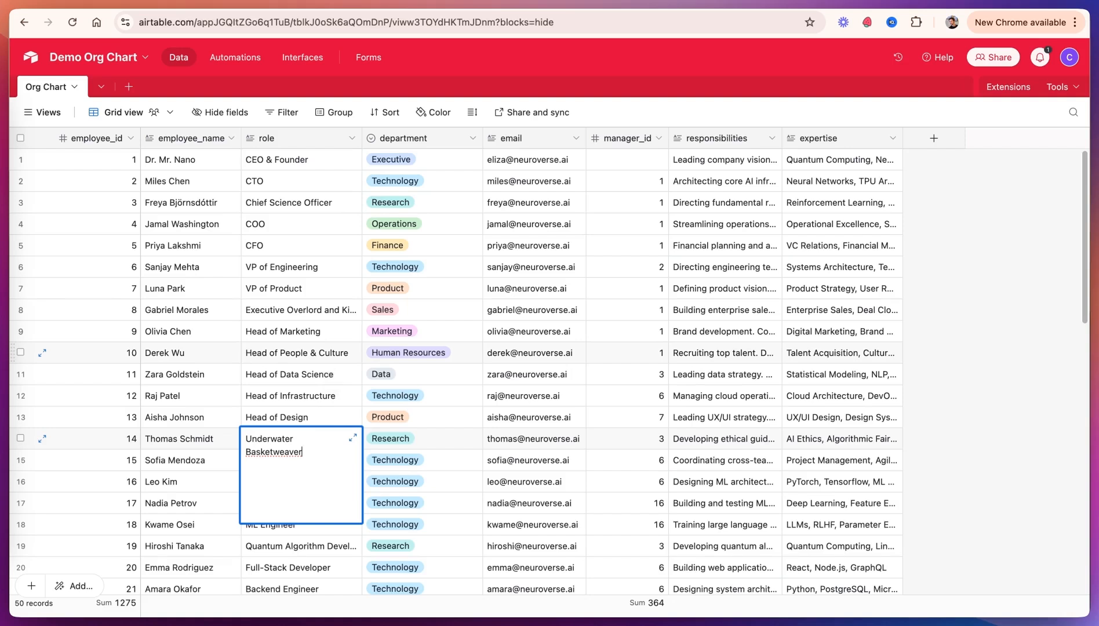
{"action": "left_click", "coordinate": [301, 353]}
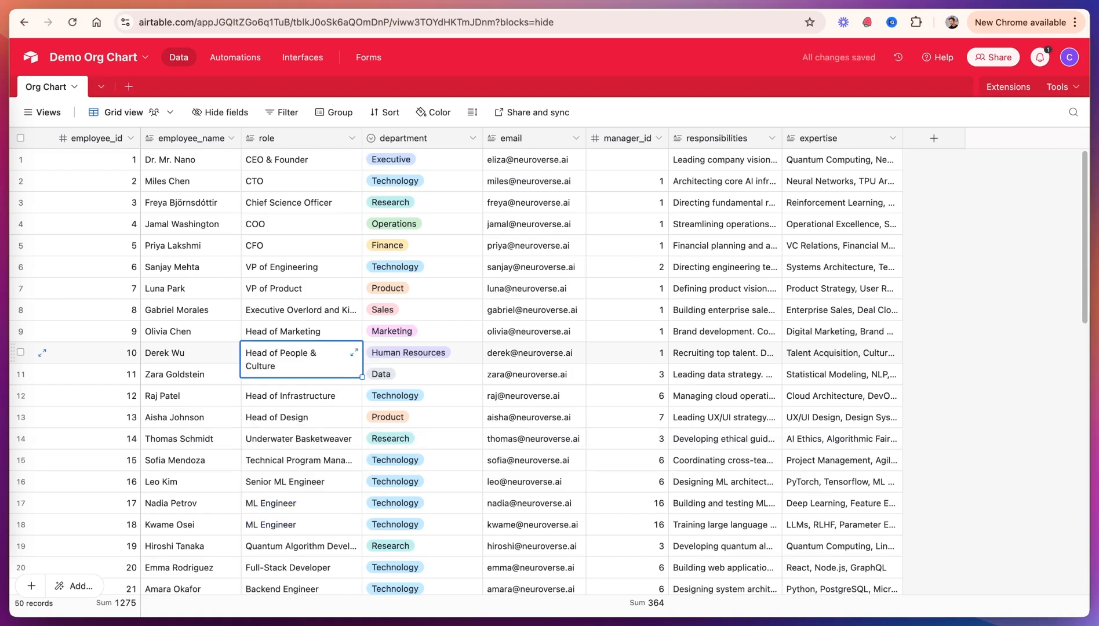
Step: Change the role of employee 17 in the Org Chart to "Sports Team Coach"
{"action": "left_click", "coordinate": [296, 501]}
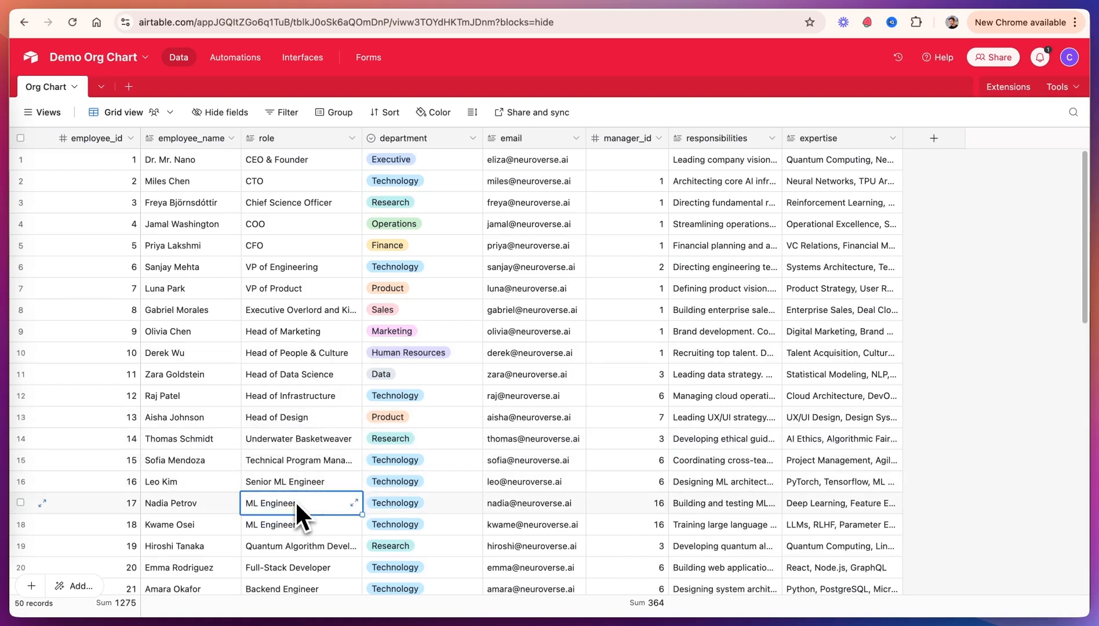
{"action": "left_click", "coordinate": [296, 501]}
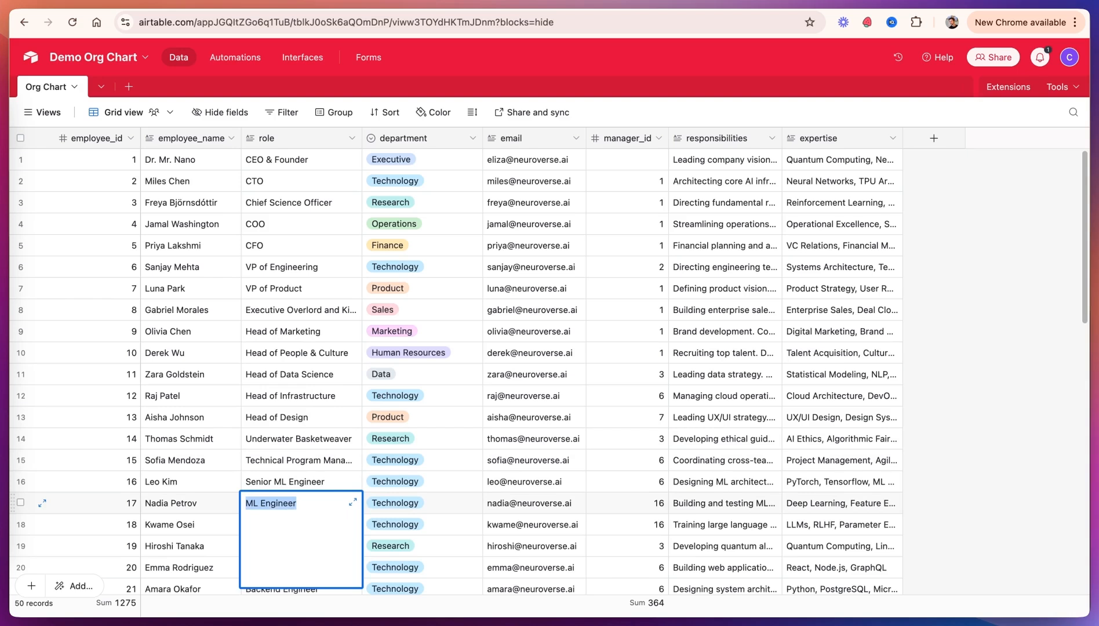
{"action": "type", "text": "Sports Team Coach"}
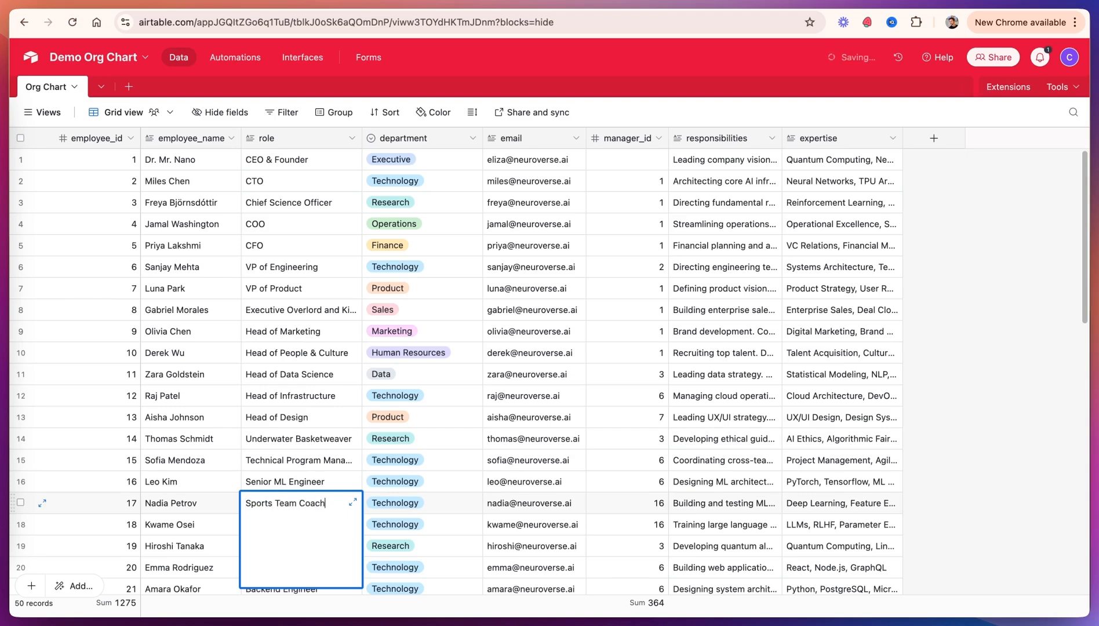
{"action": "left_click", "coordinate": [298, 445]}
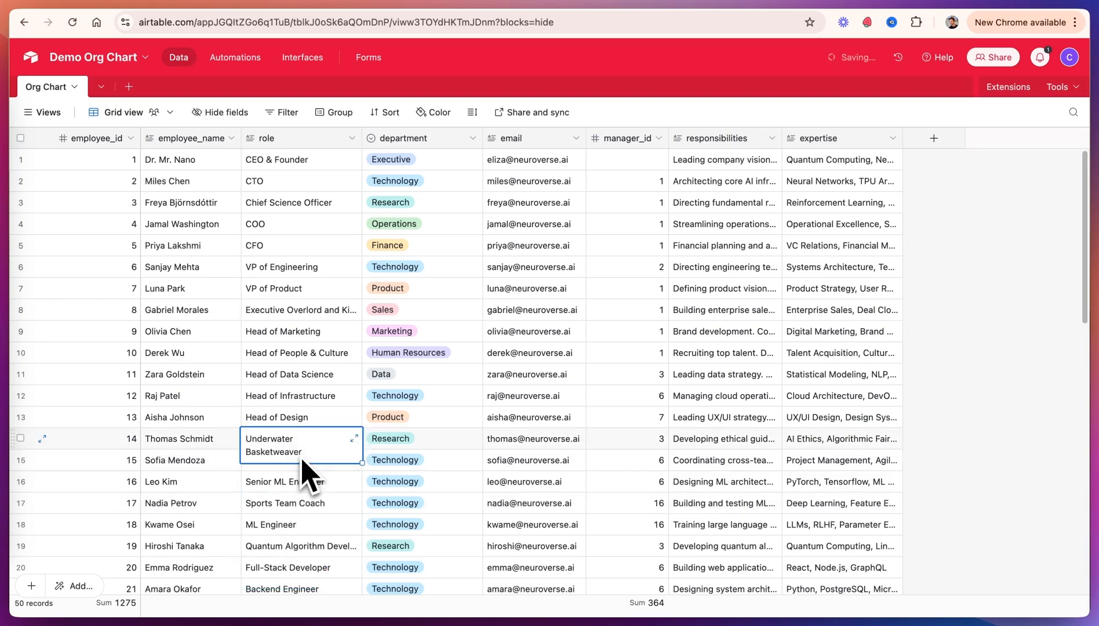
Step: Ask the chatbot "who are the basketweavers and basketball coach?"
{"action": "left_click", "coordinate": [603, 39]}
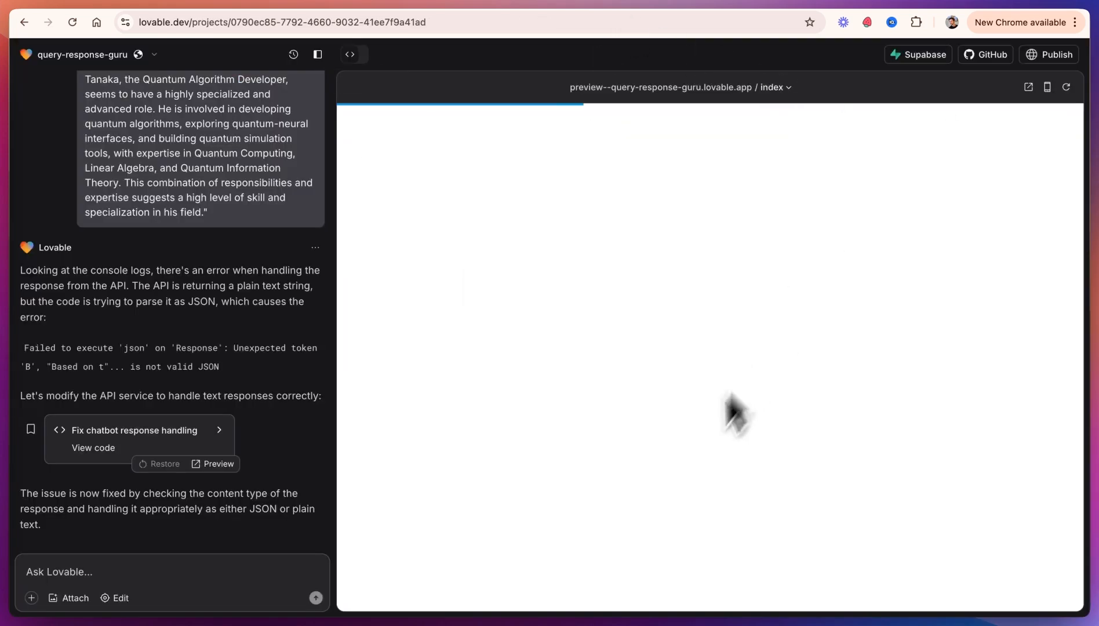
{"action": "left_click", "coordinate": [574, 547]}
{"action": "type", "text": "who are the basketweavers and basketball coach?"}
{"action": "key", "text": "Return"}
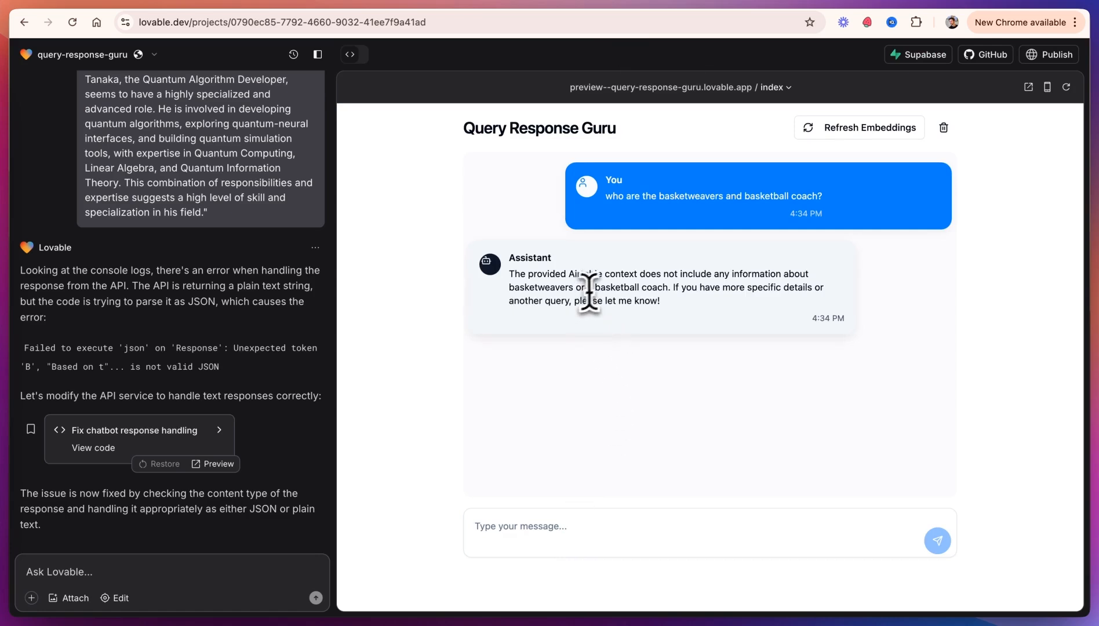
Step: Open Refresh Embeddings, then copy the fields array from the Batch Generate Embeddings flow's test input in BuildShip
{"action": "left_click", "coordinate": [828, 131]}
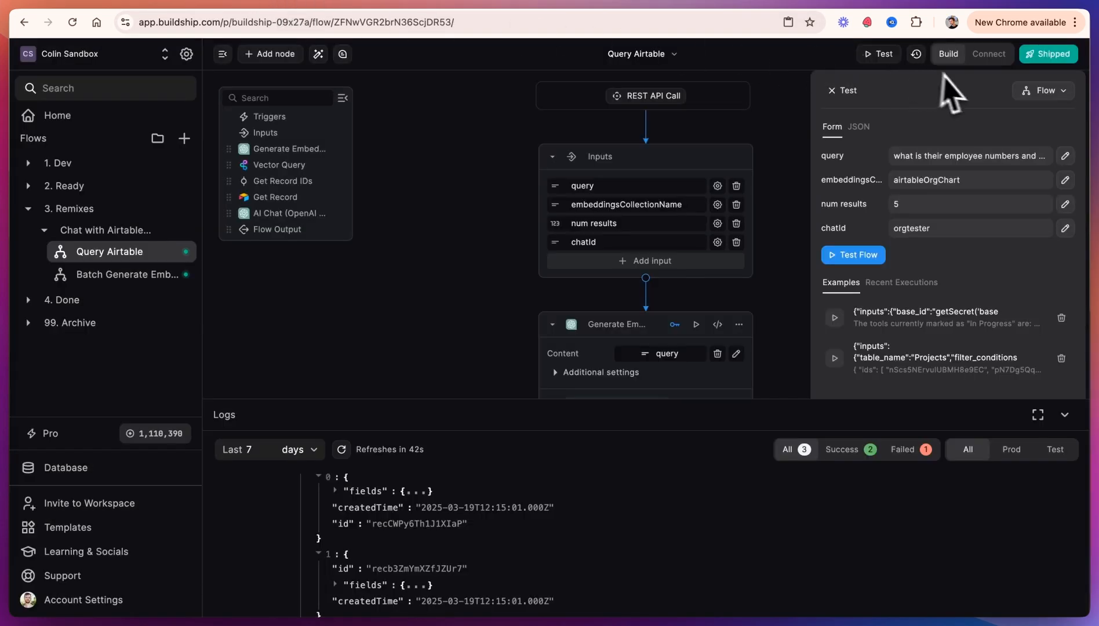
{"action": "left_click", "coordinate": [139, 276]}
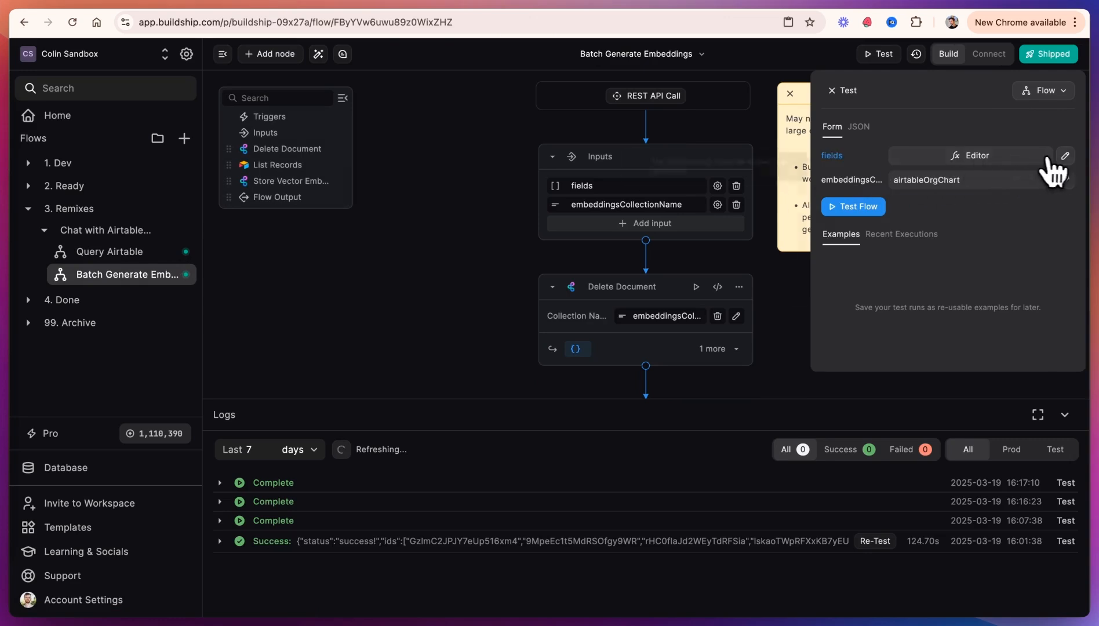
{"action": "left_click", "coordinate": [1065, 157]}
{"action": "left_click_drag", "start_coordinate": [993, 221], "coordinate": [802, 204]}
{"action": "key", "text": "super+c"}
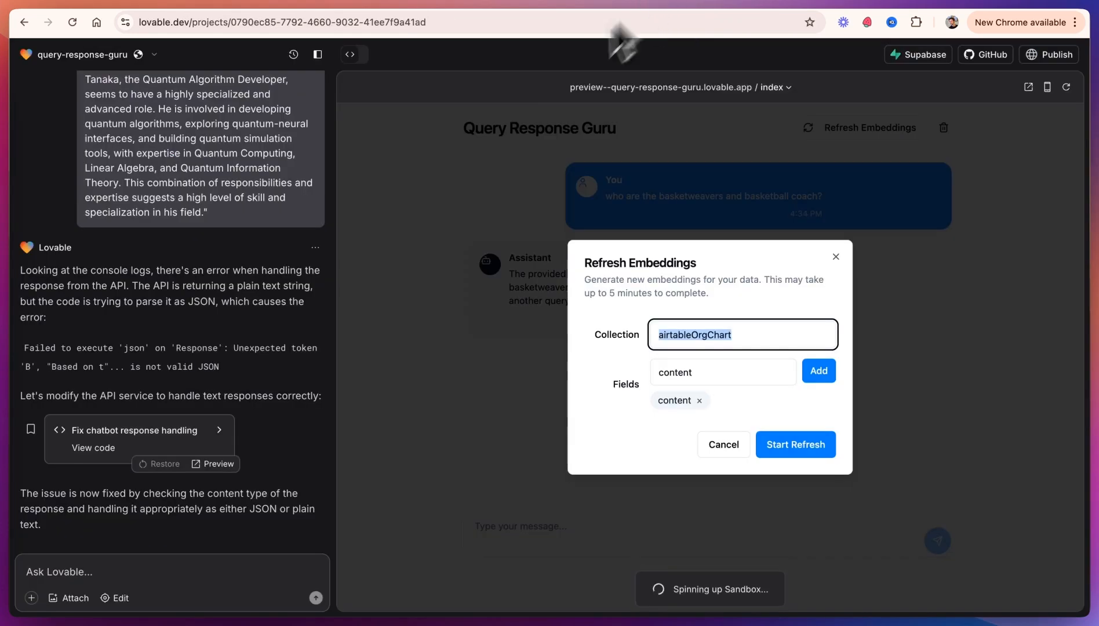
Step: Tell Lovable "The fields for the generate embeddings api are" followed by the pasted fields array, and send it
{"action": "left_click", "coordinate": [128, 563]}
{"action": "type", "text": "The field"}
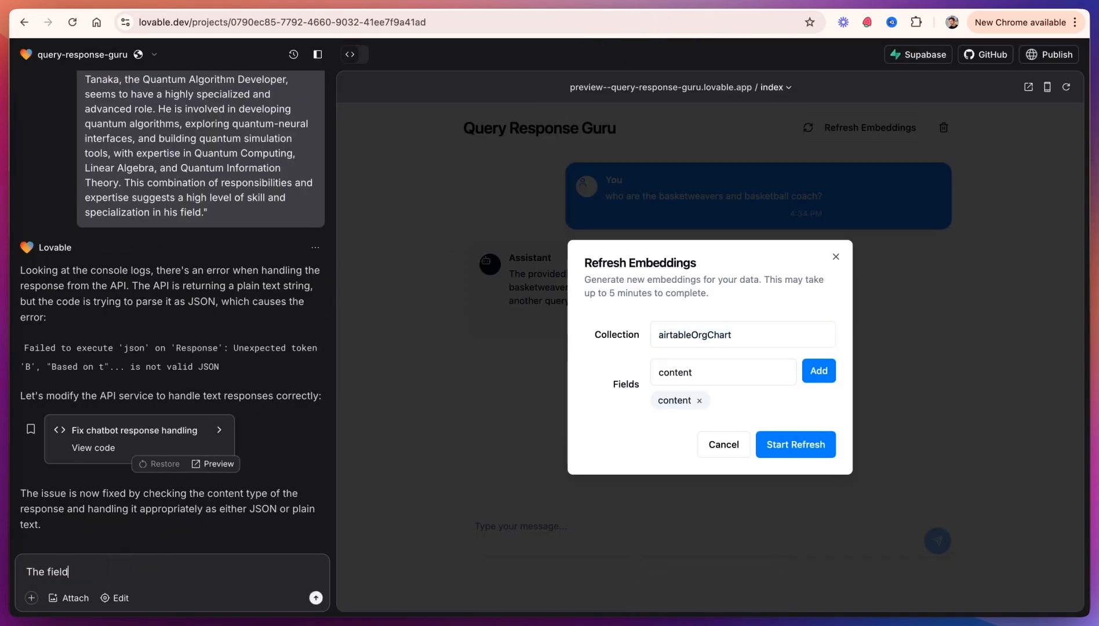
{"action": "type", "text": "s for the generate embeddings api are"}
{"action": "key", "text": "super+v"}
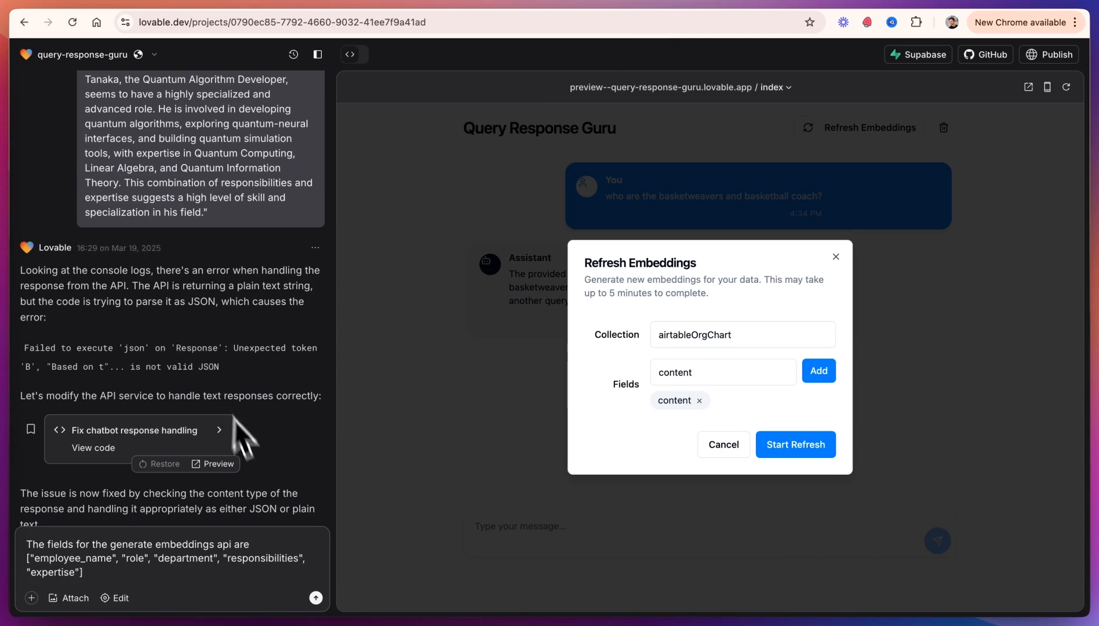
{"action": "left_click", "coordinate": [315, 598]}
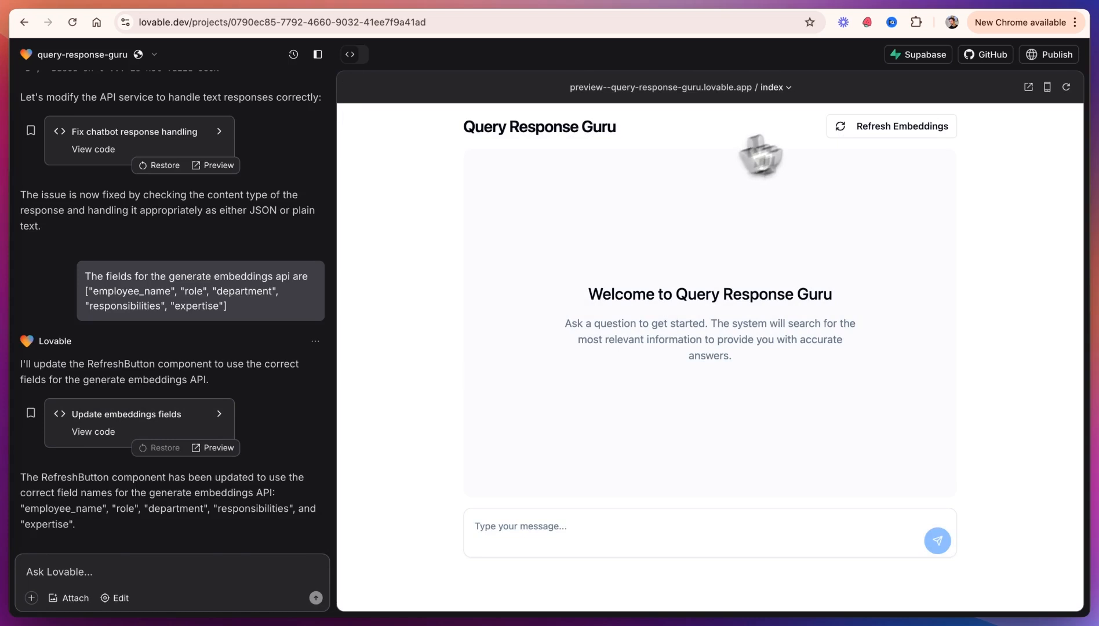
Step: Start an embeddings refresh for airtableOrgChart with the updated fields and expand the newest run in BuildShip's logs
{"action": "left_click", "coordinate": [869, 130]}
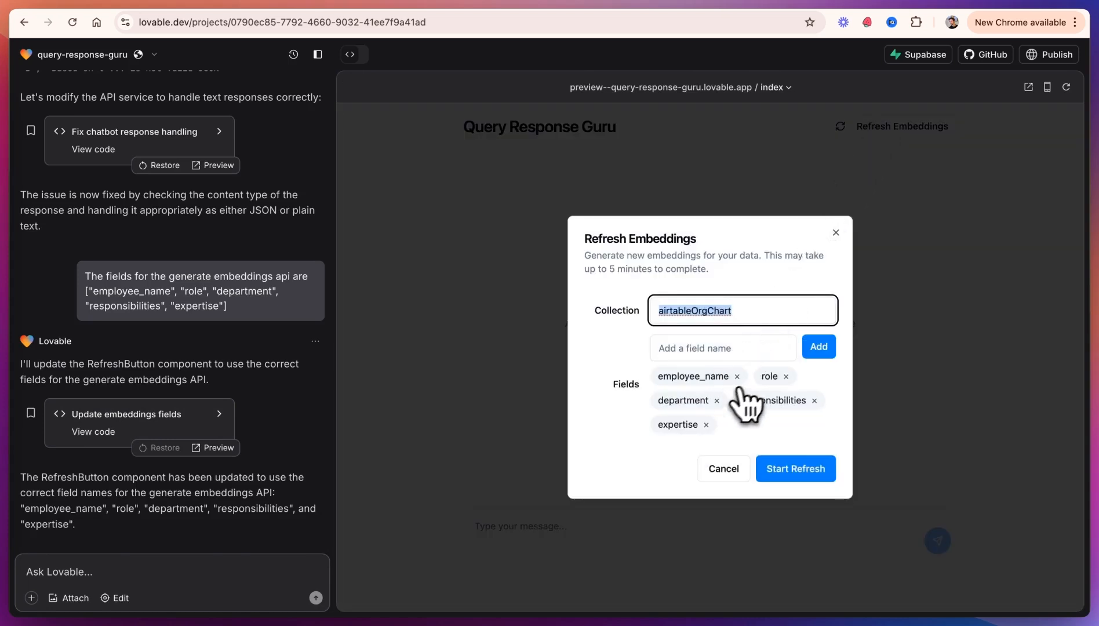
{"action": "left_click", "coordinate": [795, 470]}
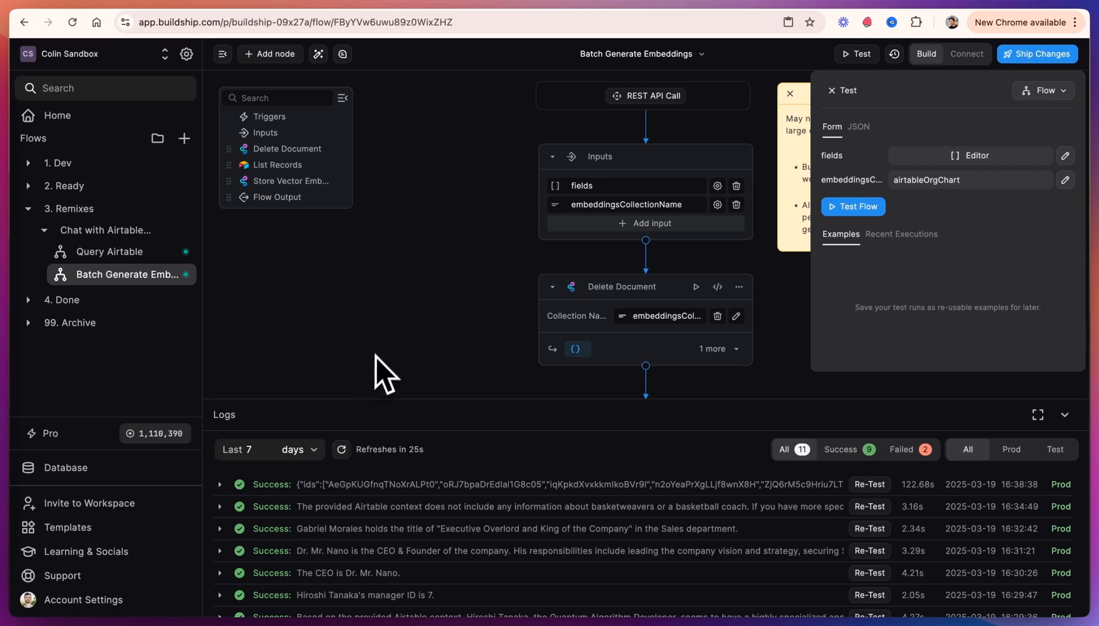
{"action": "left_click", "coordinate": [250, 487]}
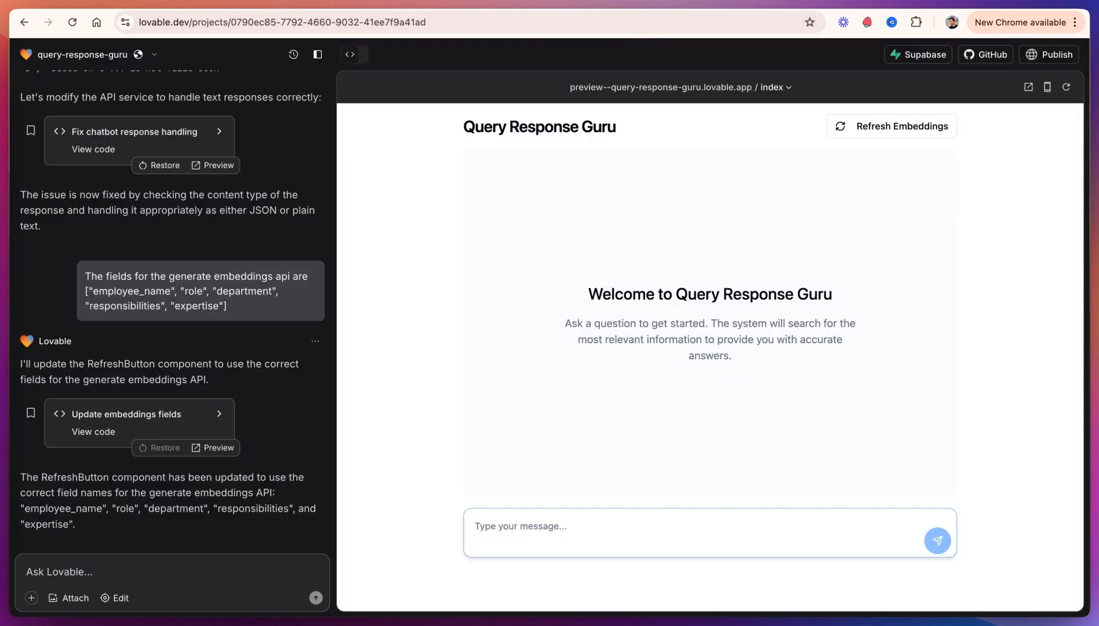
Step: Ask the chatbot "who are the basketweavers and coach?" and highlight its answer
{"action": "type", "text": "who are the basketweavers and coach?"}
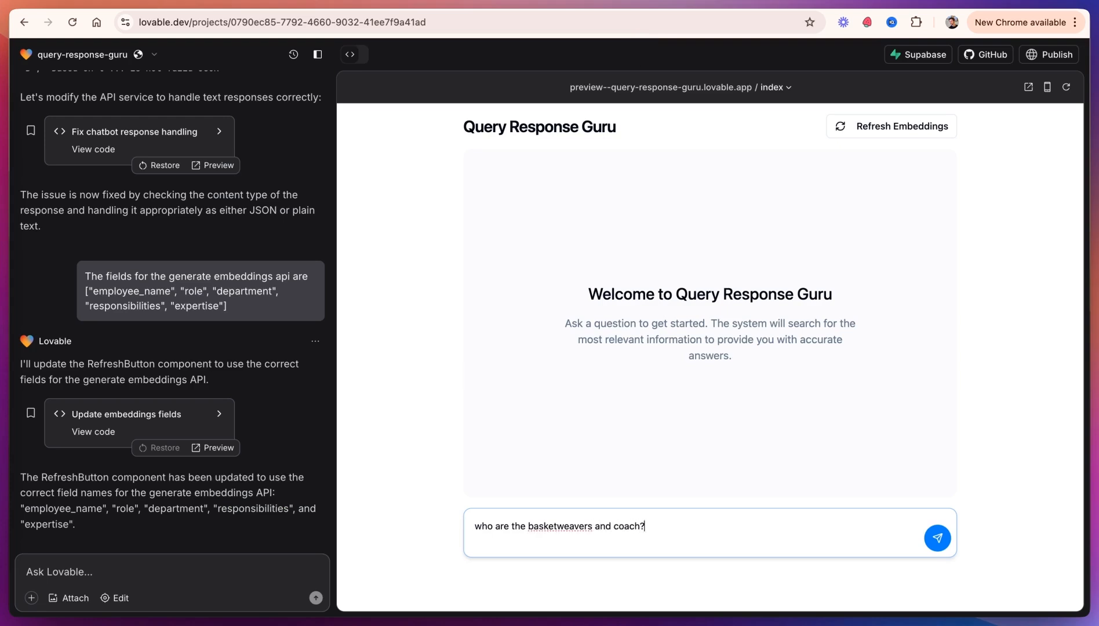
{"action": "key", "text": "Return"}
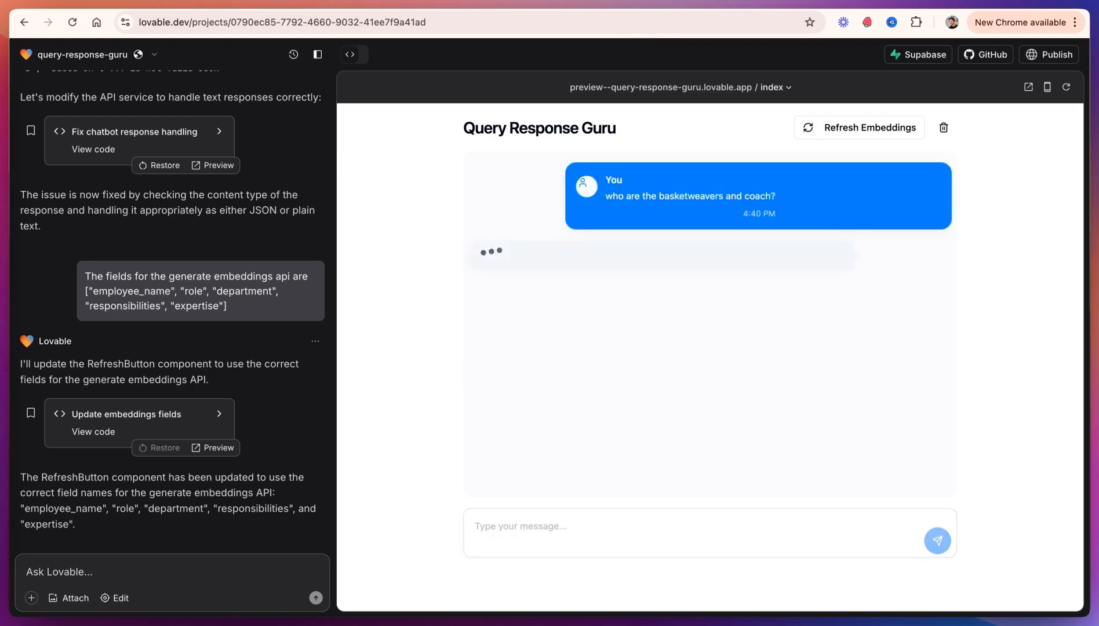
{"action": "left_click_drag", "start_coordinate": [736, 304], "coordinate": [534, 268]}
{"action": "left_click", "coordinate": [559, 273]}
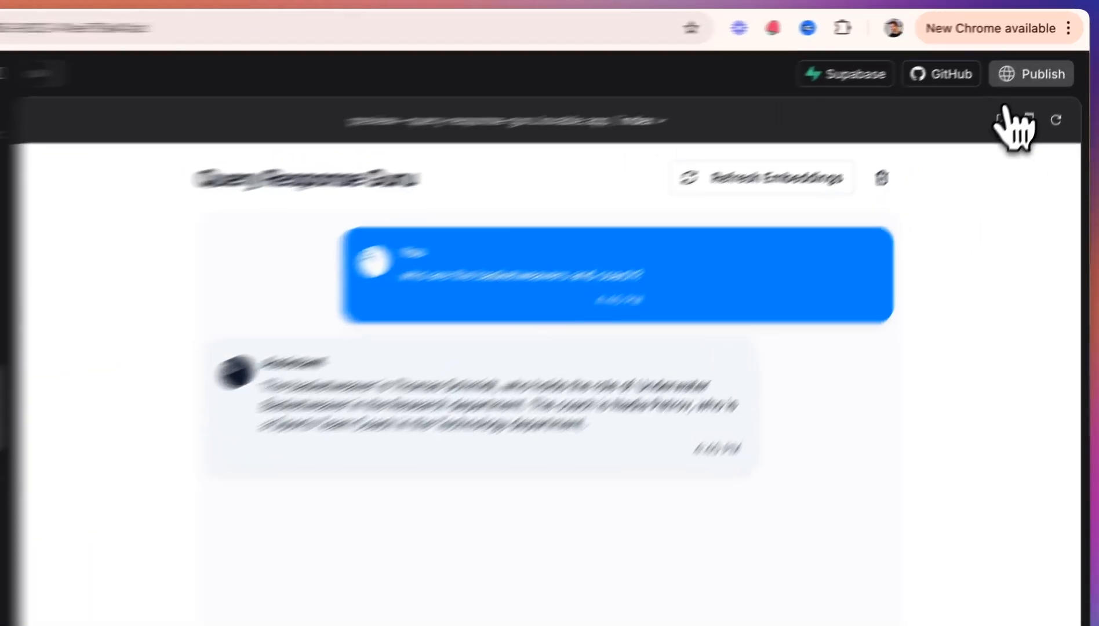
Step: Publish the Lovable project and open the published app
{"action": "left_click", "coordinate": [1041, 58]}
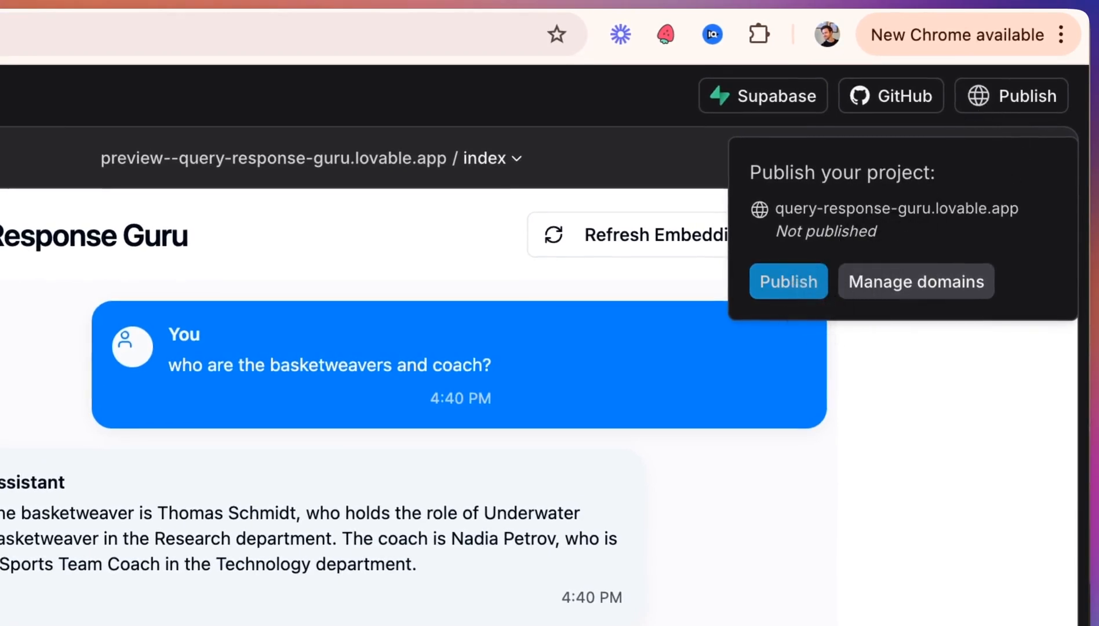
{"action": "left_click", "coordinate": [792, 285]}
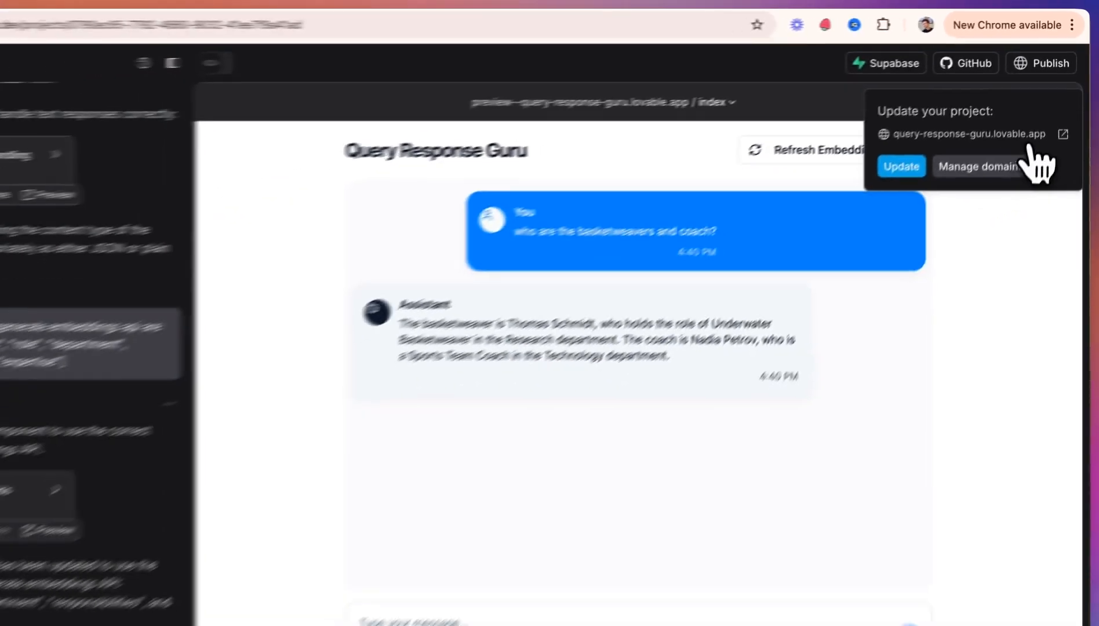
{"action": "left_click", "coordinate": [1064, 132]}
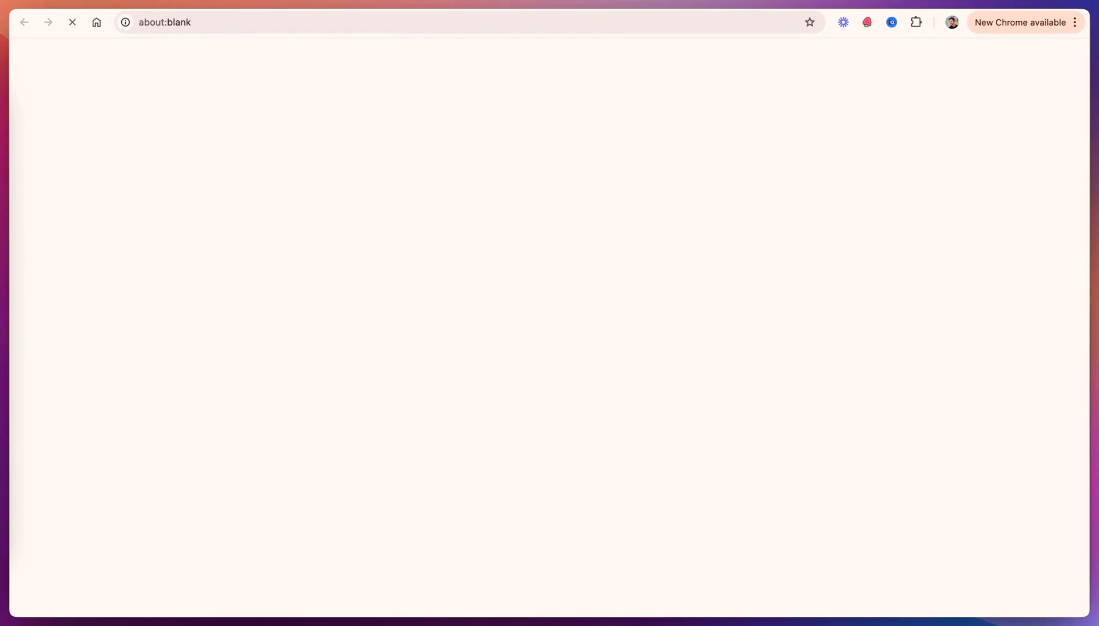
Step: In the published app, ask "I have a new potential client, who should I go to for helP selling?"
{"action": "type", "text": "I have a new potential client, who should I go to for helP selling?"}
{"action": "key", "text": "Return"}
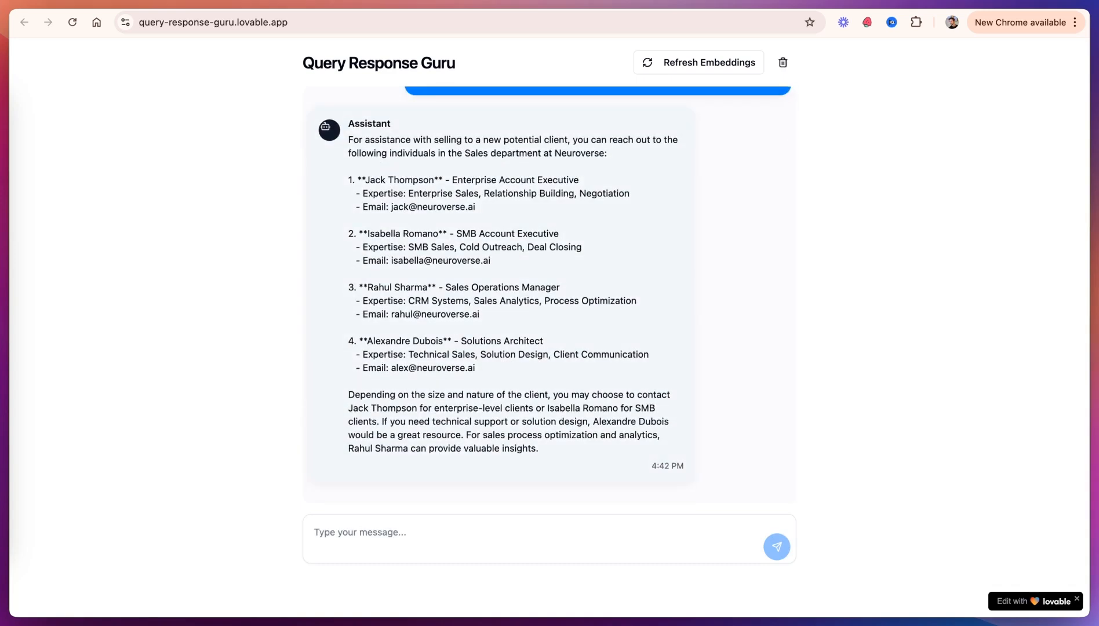
Step: Ask "who are some good mentor/mentee pairs in the dev department?" and scroll through the reply
{"action": "type", "text": "ho are some good mentor/mentee pairs in the dev department"}
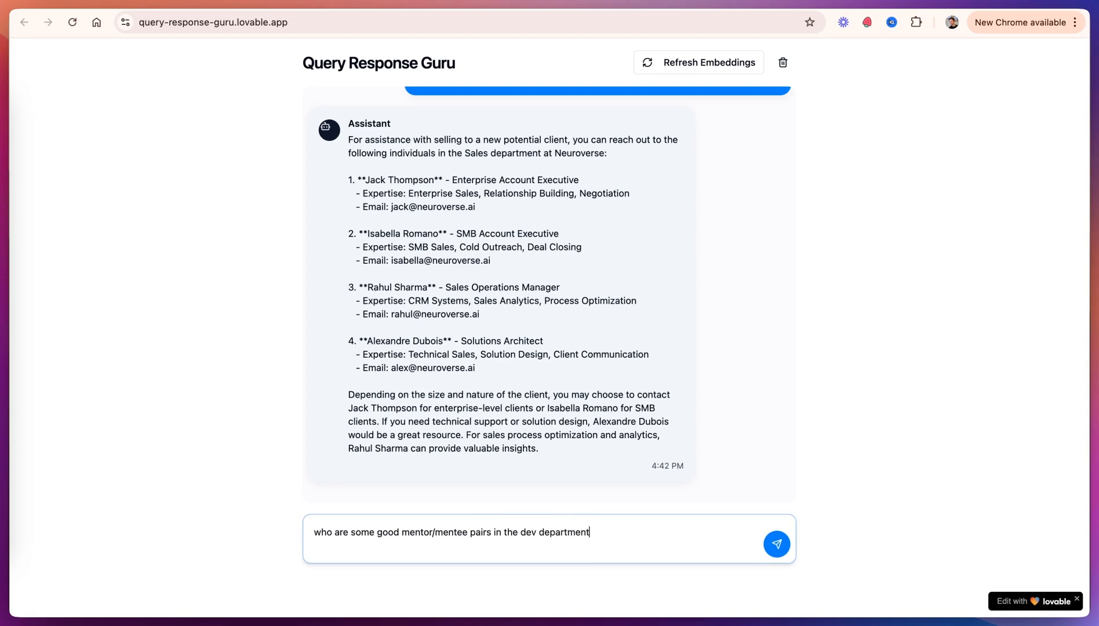
{"action": "key", "text": "Return"}
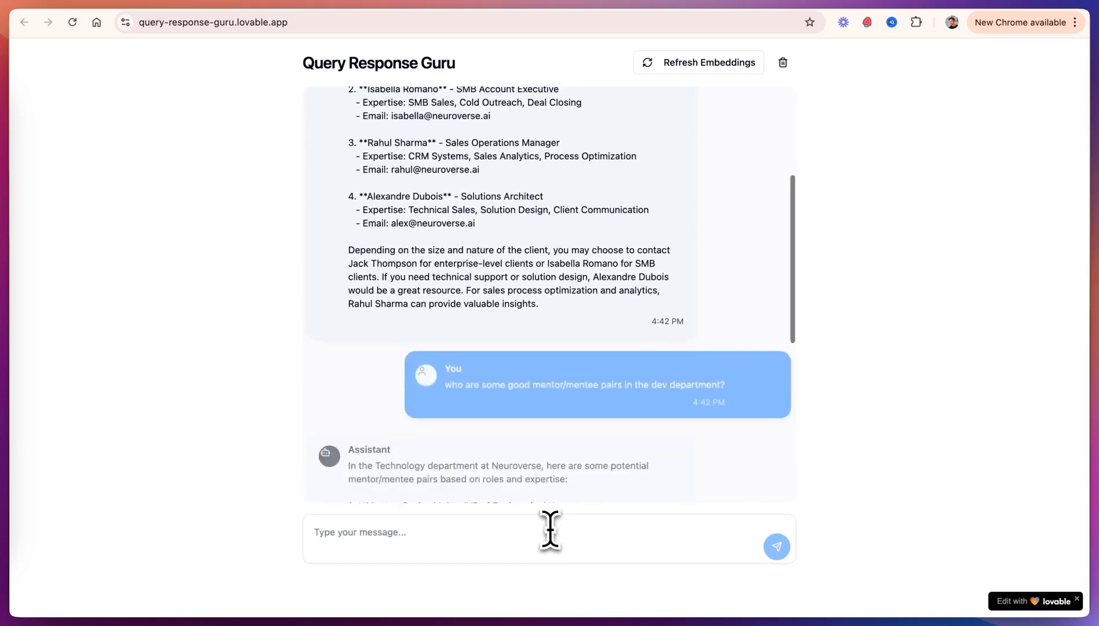
{"action": "scroll", "coordinate": [632, 298], "scroll_direction": "down", "scroll_amount": 1}
{"action": "scroll", "coordinate": [602, 276], "scroll_direction": "up", "scroll_amount": 1}
{"action": "scroll", "coordinate": [549, 249], "scroll_direction": "up", "scroll_amount": 2}
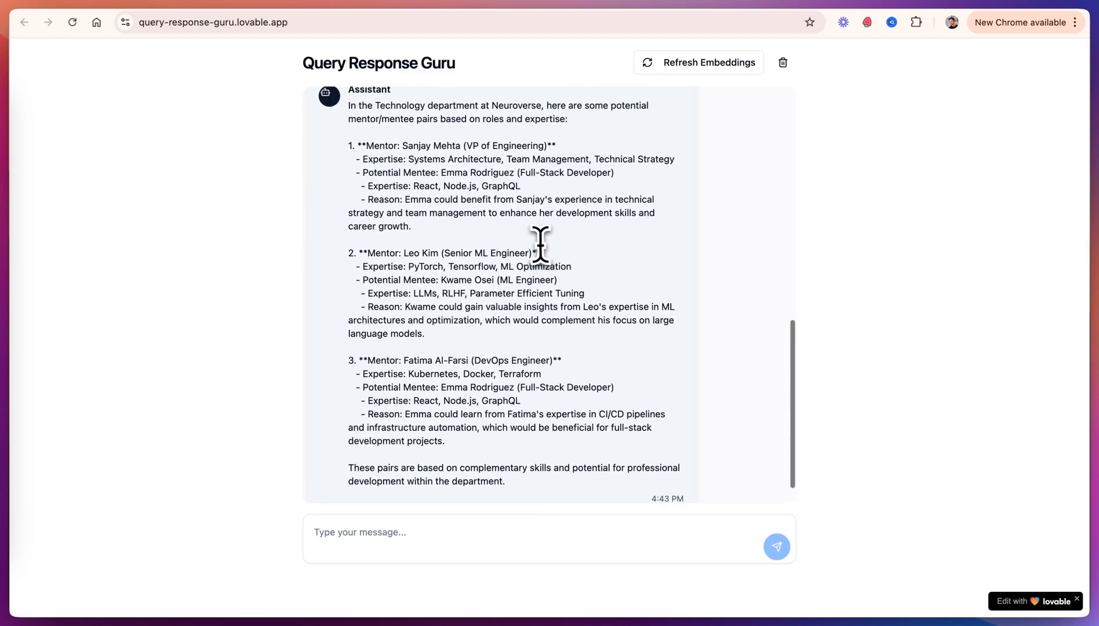